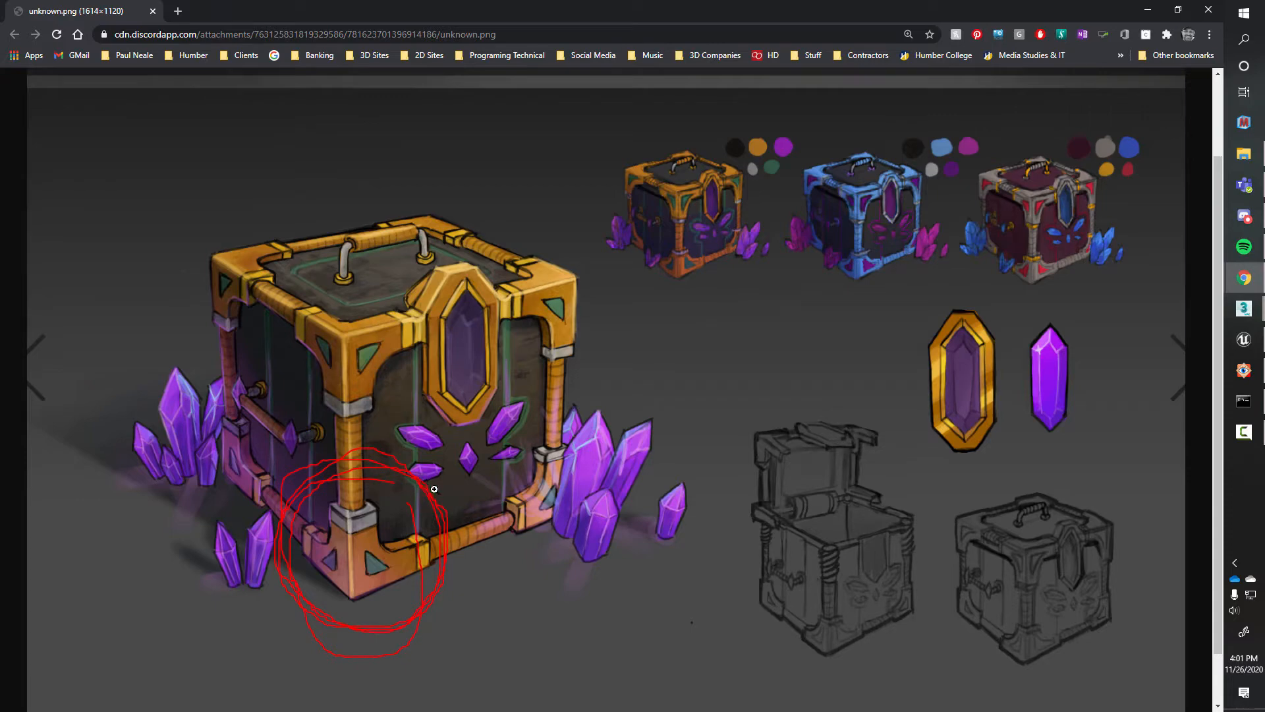
Switch to the empty 3ds Max scene and create a box about 30 × 28 × 27 near the grid centre, displaying its edged faces
mouse_move(1224, 320)
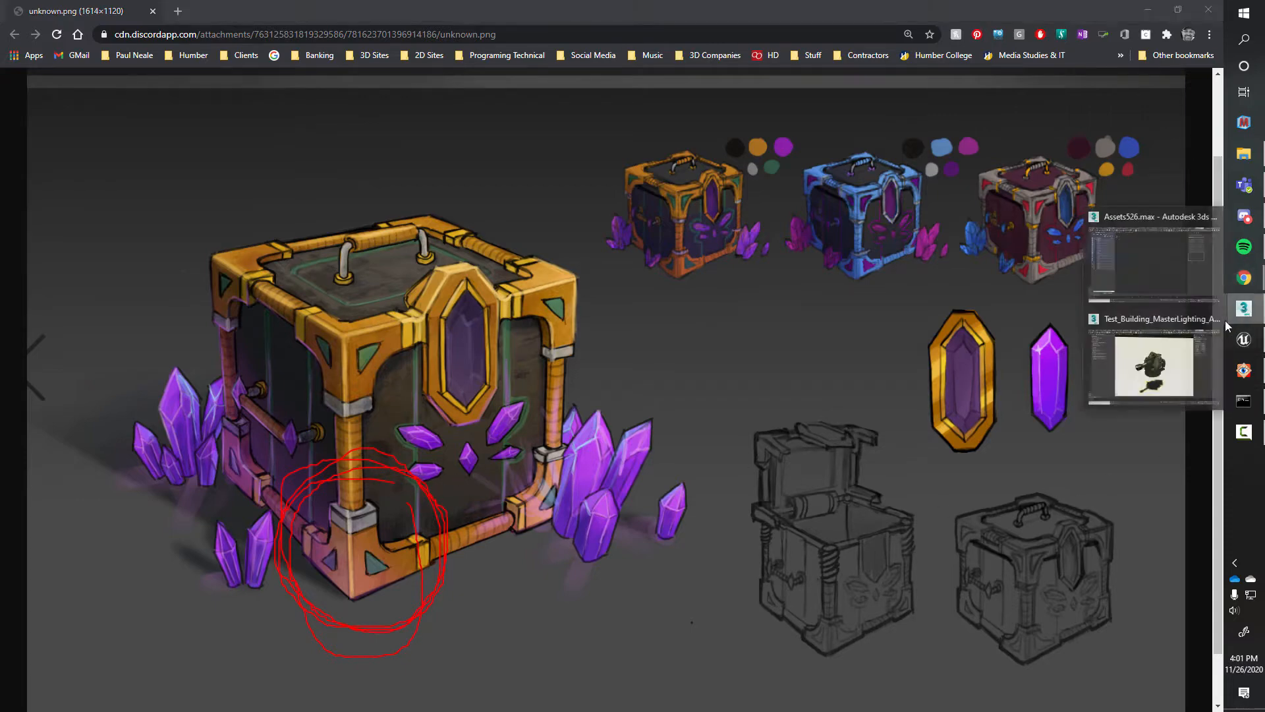
left_click(1138, 281)
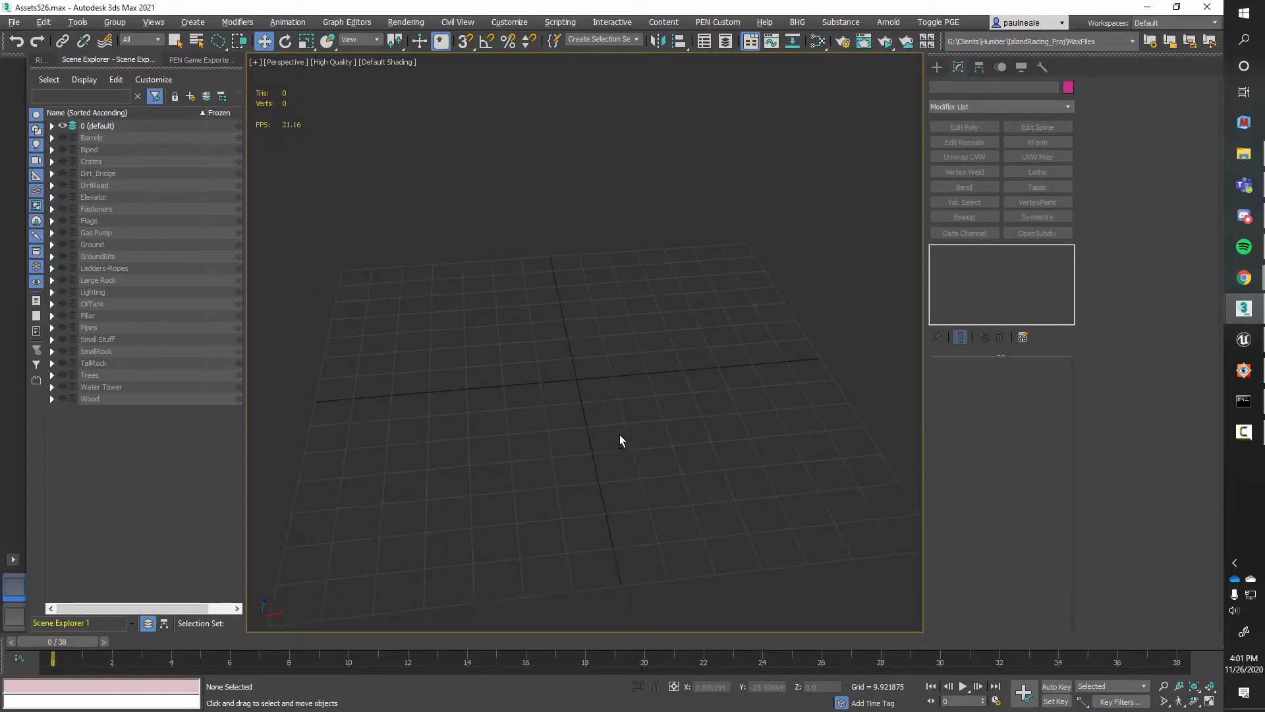
right_click(596, 395)
left_click(600, 371)
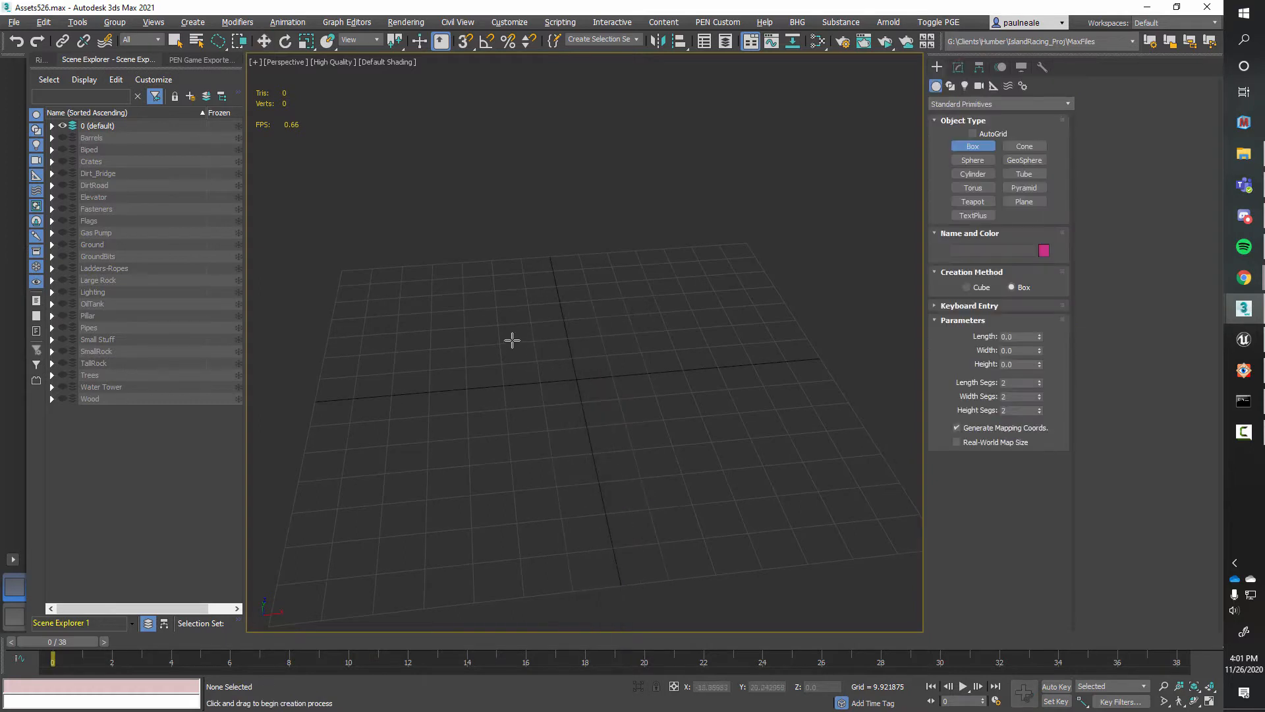
left_click_drag(519, 341, 627, 393)
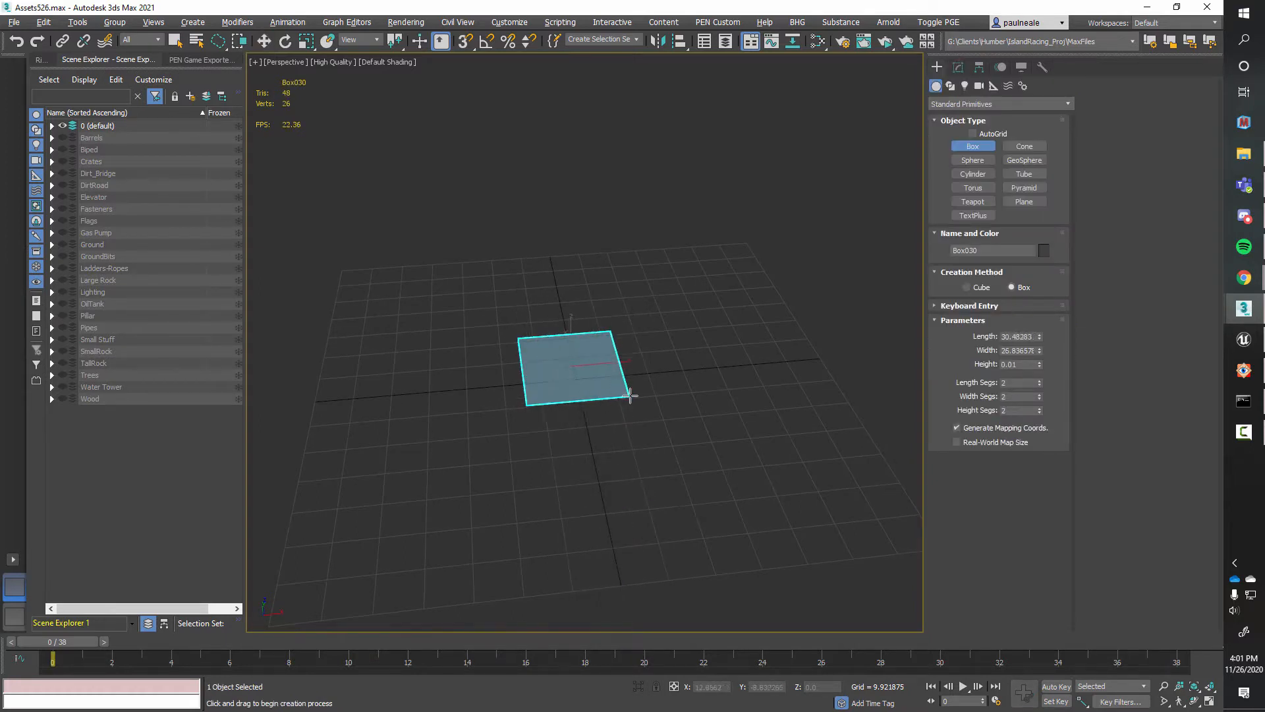
left_click(613, 301)
mouse_move(613, 302)
middle_mouse_down("alt")
mouse_move(644, 314)
mouse_move(621, 331)
middle_mouse_up("alt")
key("F4")
scroll(609, 312, "up", 3)
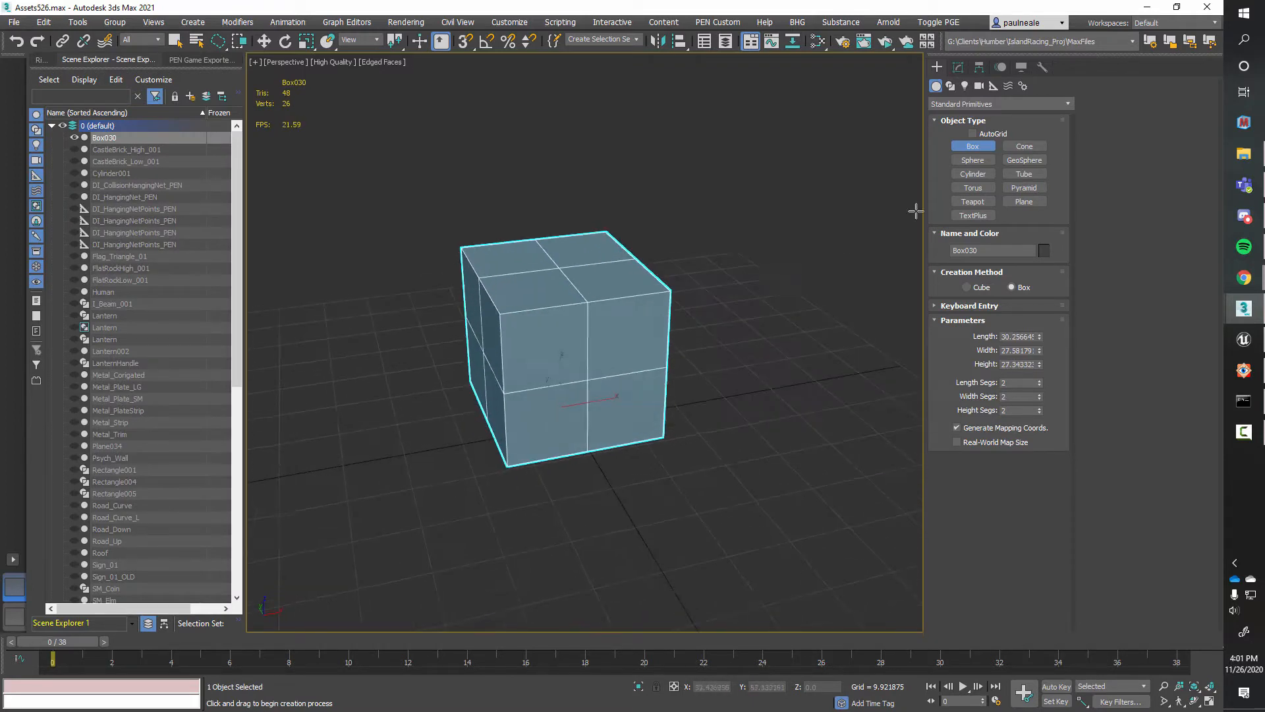
Set the box's length, width and height to 20 each
left_click(958, 67)
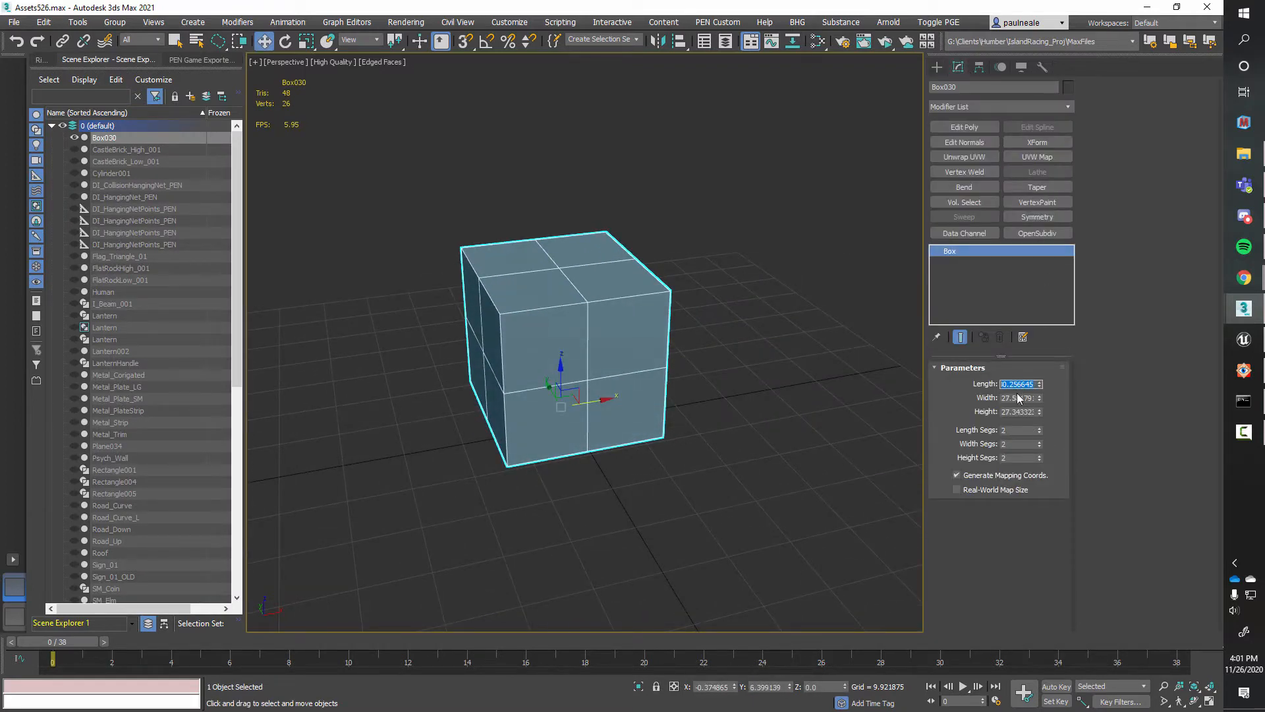
type("20")
key("Tab")
type("20")
key("Tab")
type("20")
key("Tab")
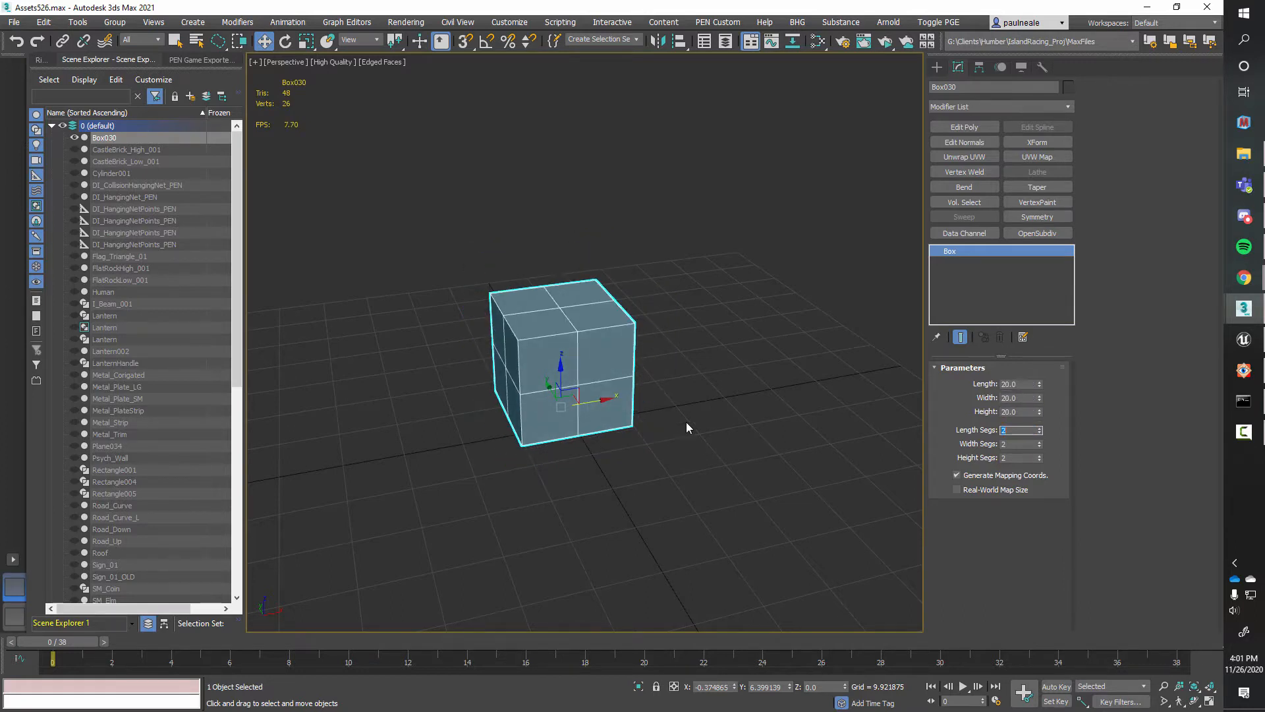
Set the box's length, width and height segments to 3 each
middle_click_drag(674, 371, 891, 411, "alt")
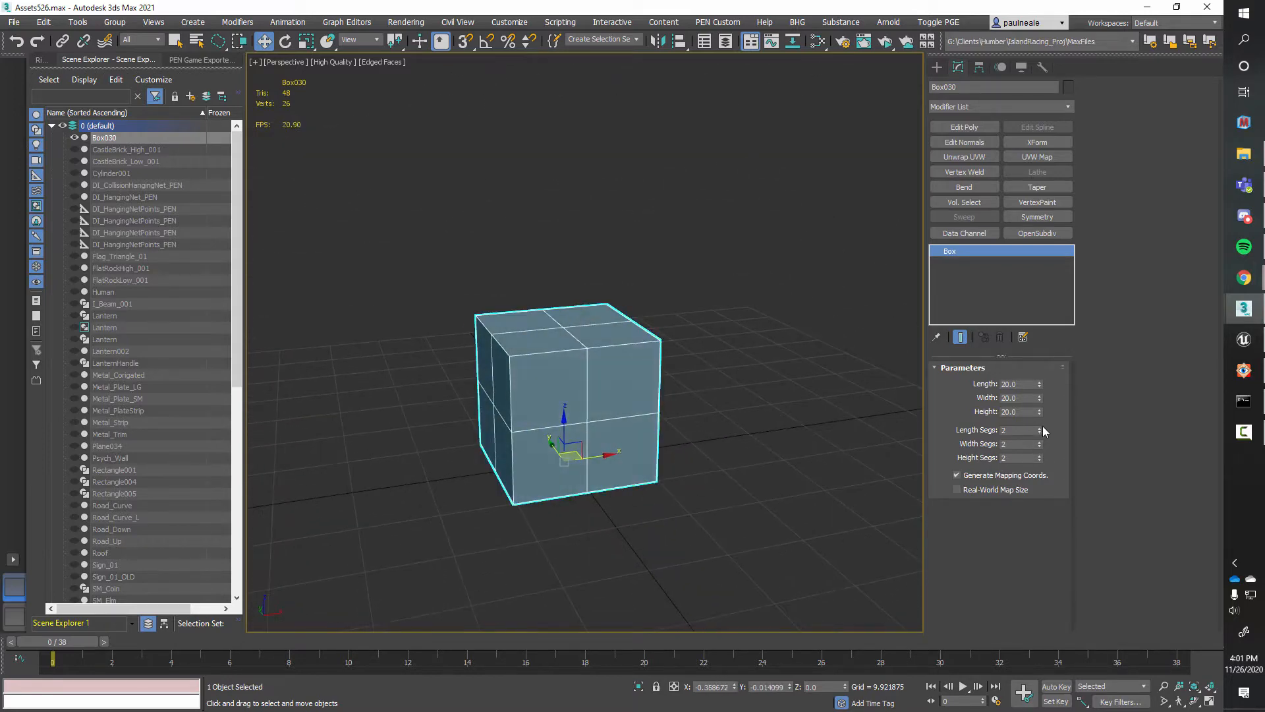
left_click(1039, 455)
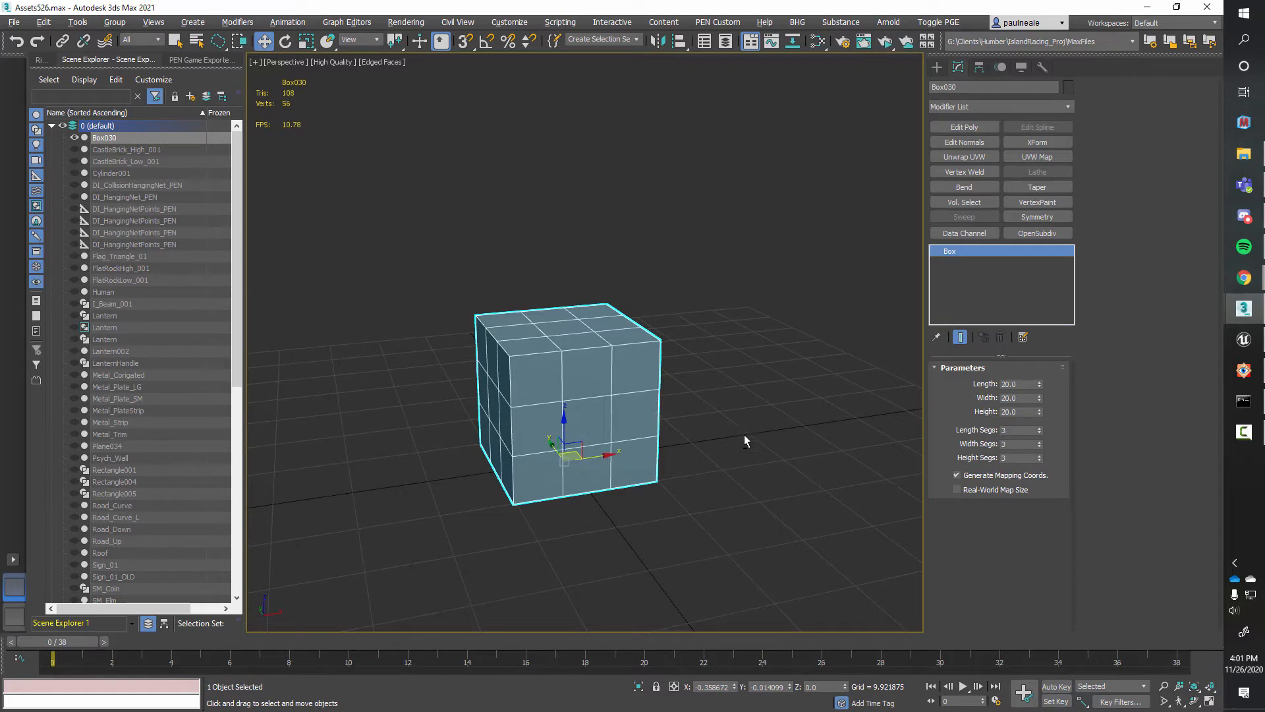
middle_click_drag(745, 436, 650, 420, "alt")
Check the chest concept's corner bracket in the browser and convert the box to an Editable Poly
key("alt+Tab")
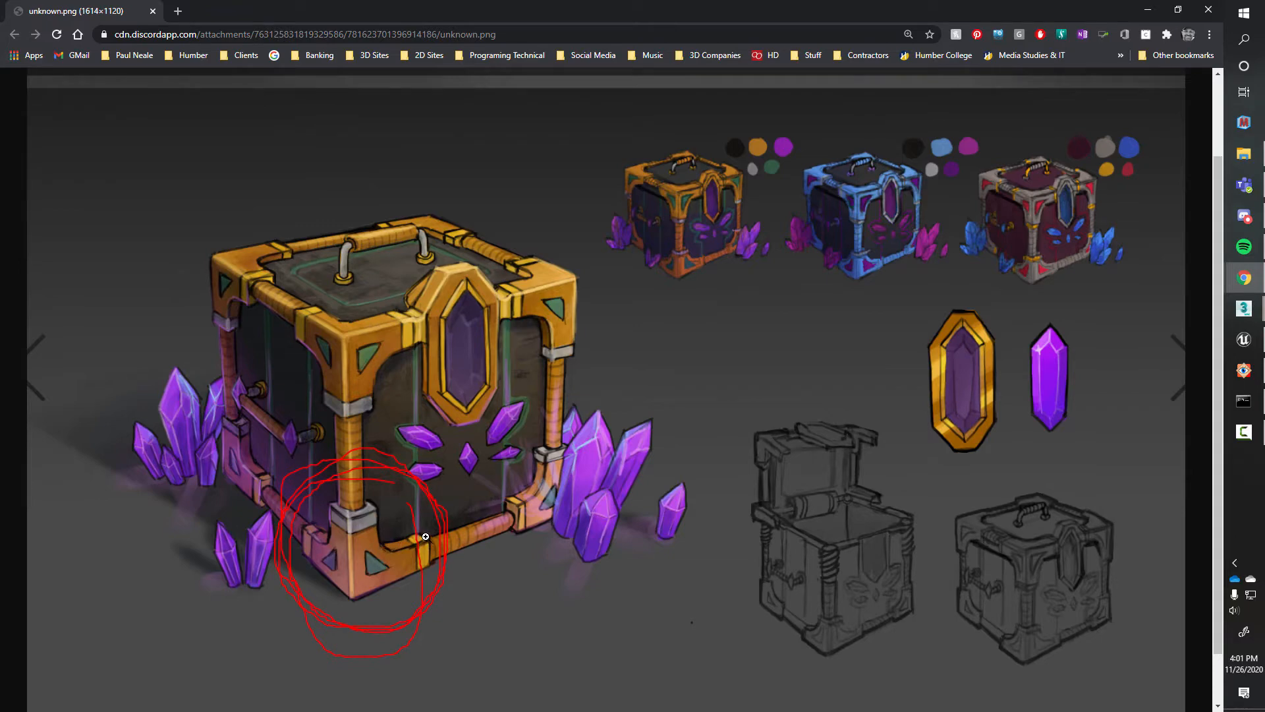
key("alt+Tab")
middle_click_drag(625, 471, 598, 435, "alt")
right_click(554, 415)
mouse_move(633, 579)
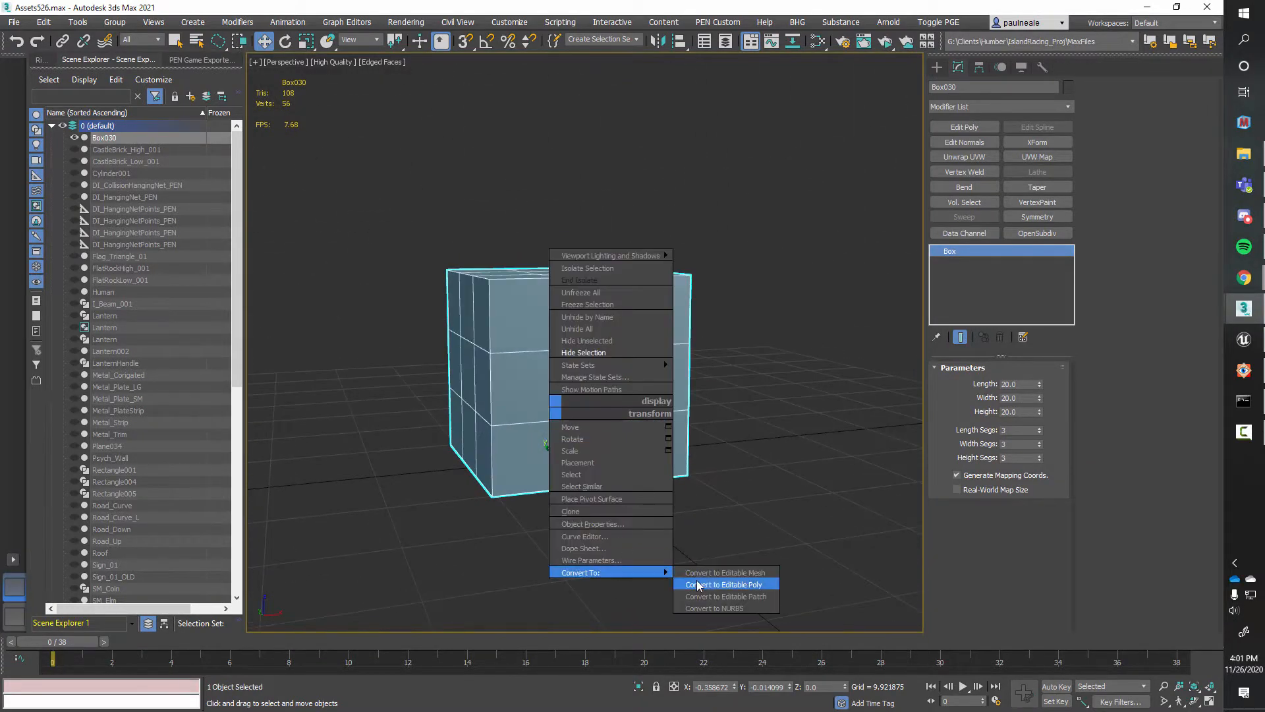
left_click(738, 587)
Delete the box's unneeded polygons, leaving only one-segment-wide strips that run along three edges from a single bottom corner
mouse_move(536, 424)
middle_mouse_down("alt")
mouse_move(556, 373)
mouse_move(598, 393)
mouse_move(627, 429)
middle_mouse_up("alt")
key("4")
middle_click_drag(635, 375, 606, 266, "alt")
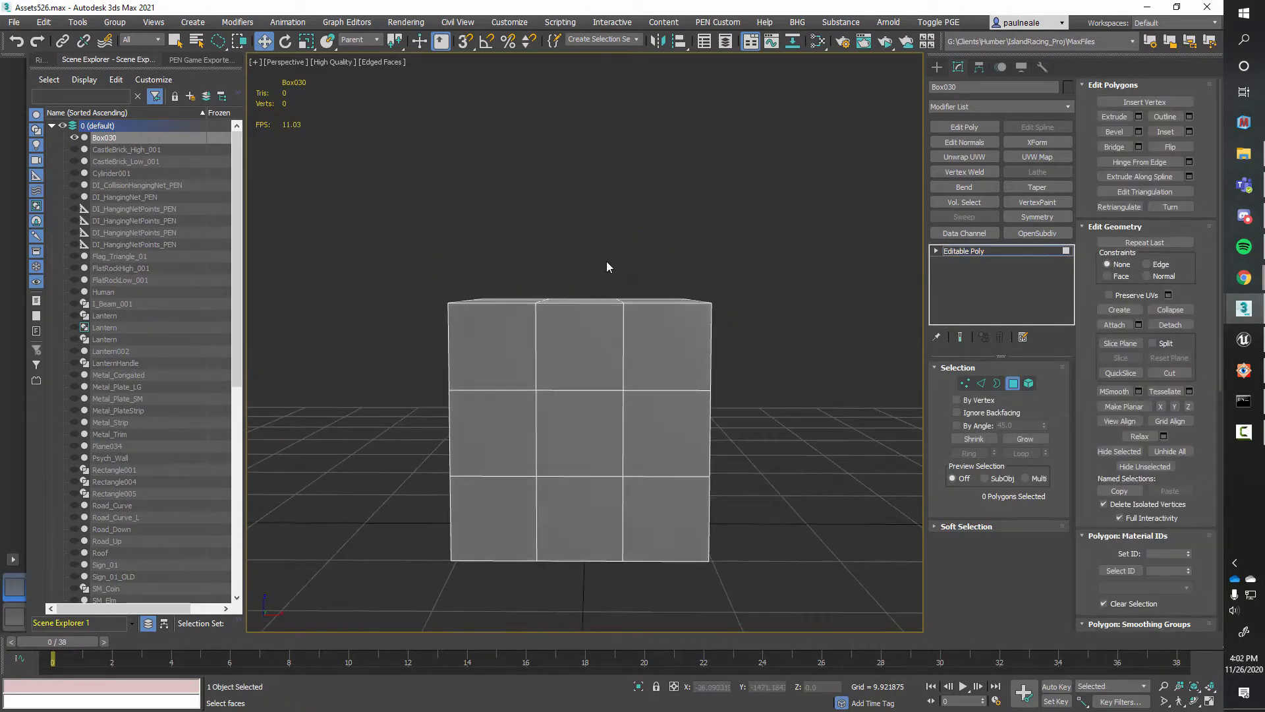
left_click_drag(606, 266, 756, 375)
middle_click_drag(756, 374, 817, 396, "alt")
left_click_drag(459, 259, 658, 425, "ctrl")
middle_click_drag(652, 370, 464, 350, "alt")
left_click_drag(779, 583, 807, 561, "ctrl")
mouse_move(783, 517)
middle_mouse_down("alt")
mouse_move(780, 448)
mouse_move(784, 508)
mouse_move(828, 531)
mouse_move(948, 522)
mouse_move(883, 501)
mouse_move(787, 533)
middle_mouse_up("alt")
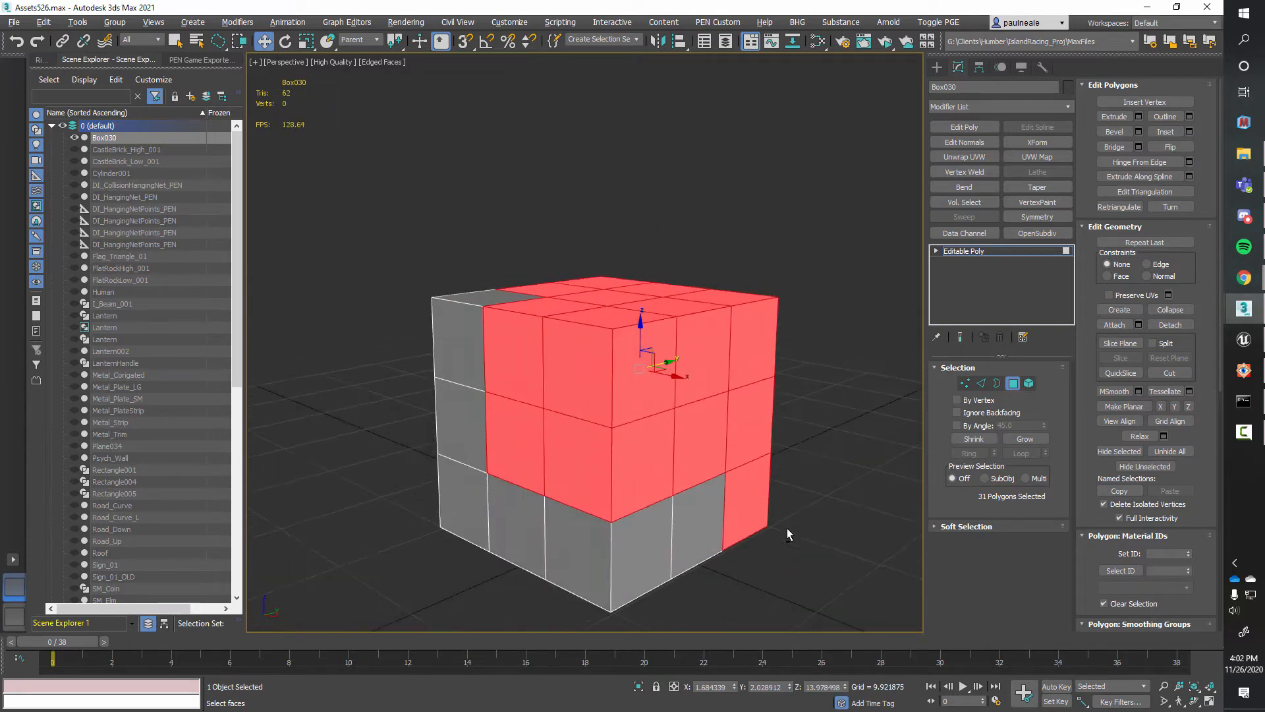
middle_click_drag(706, 538, 732, 519, "alt")
left_click(743, 493, "ctrl")
left_click(672, 502, "ctrl")
left_click(660, 488, "ctrl")
middle_click_drag(661, 488, 730, 422, "alt")
key("Delete")
left_click(1013, 385)
Compare with the chest concept image and add a Shell modifier to the corner piece
key("alt+Tab")
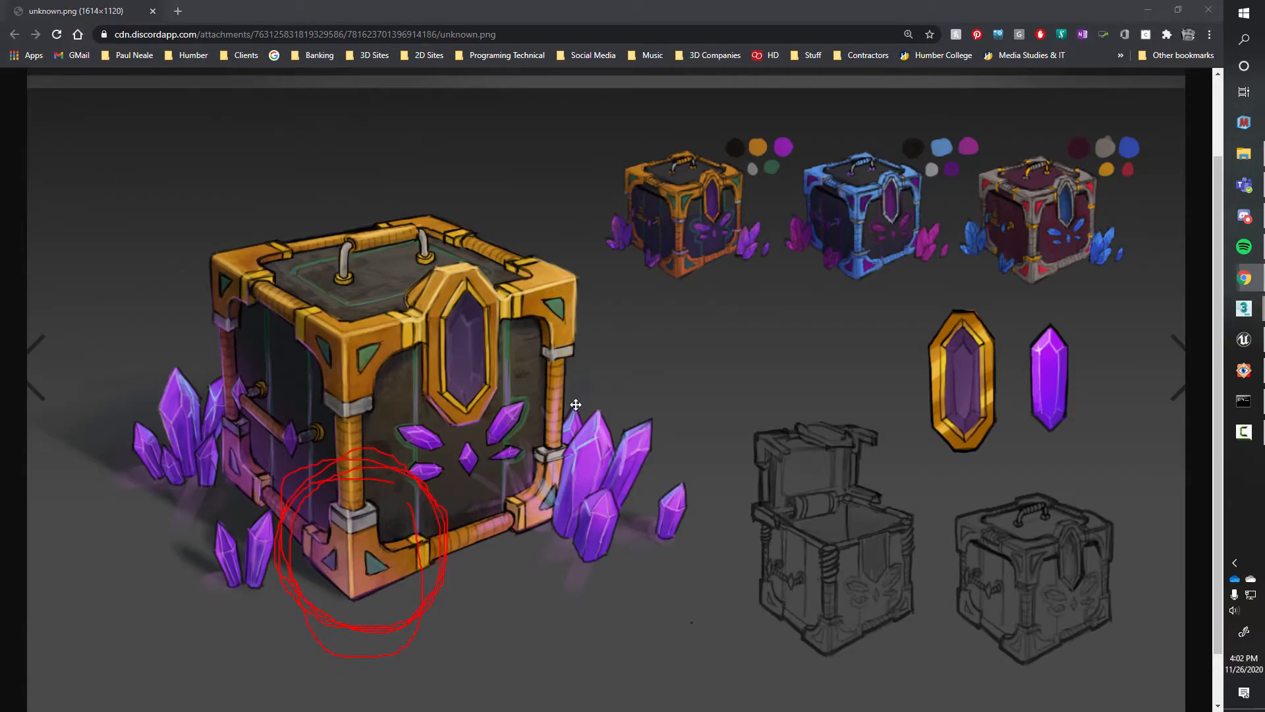
key("alt+Tab")
middle_click_drag(644, 423, 634, 394, "alt")
type("xsh")
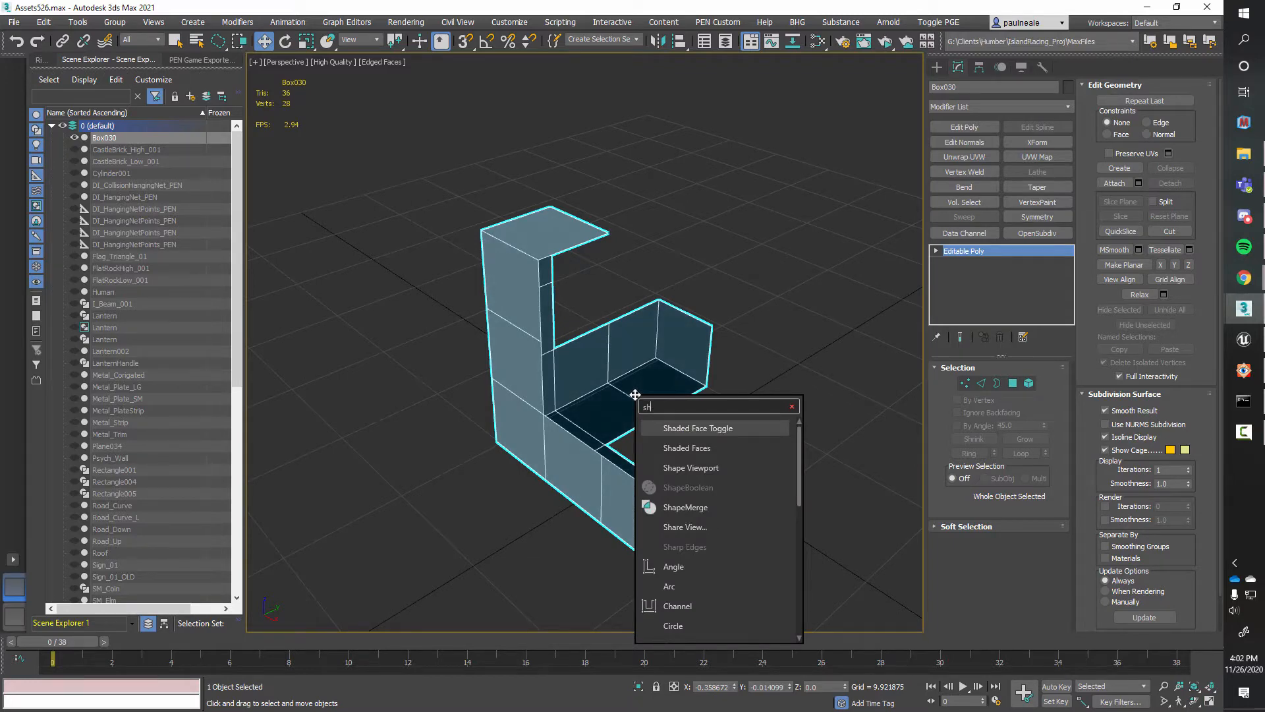
type("all")
key("Return")
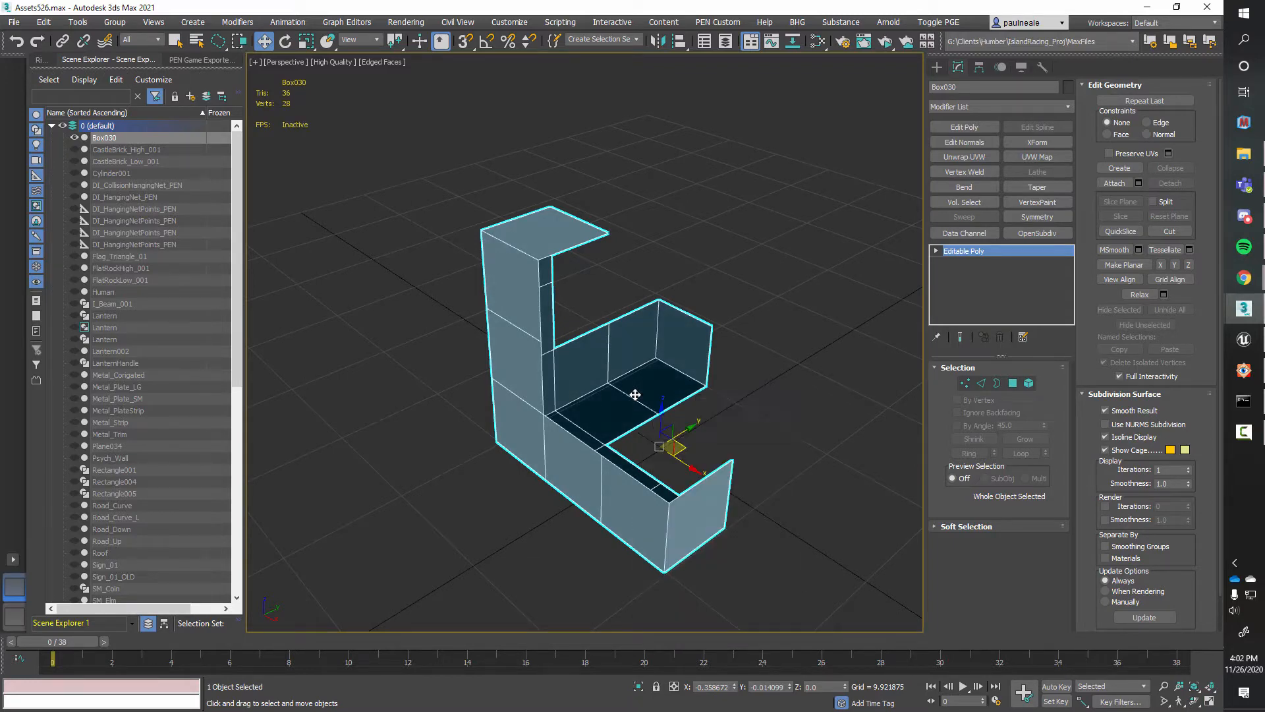
middle_click_drag(740, 466, 742, 437, "alt")
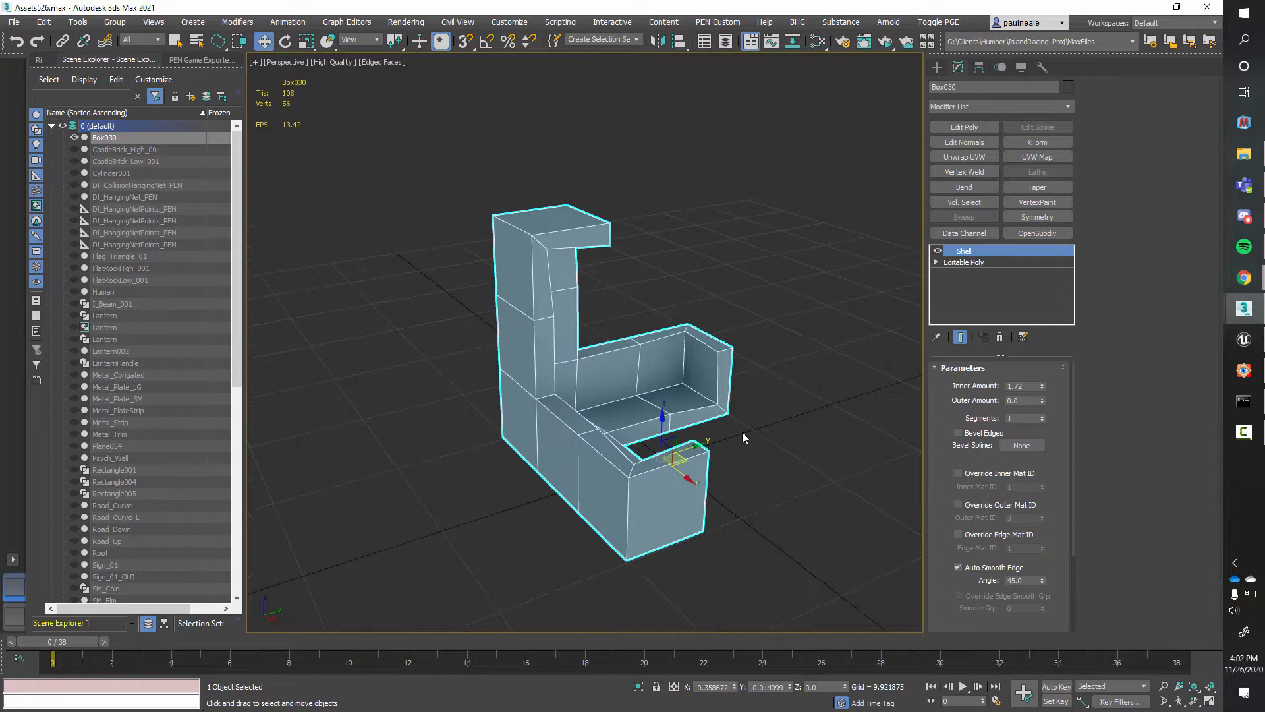
Thicken the corner piece inward with a shell inner amount of about 1.96 and an outer amount of 0
right_click(1041, 386)
left_click_drag(1042, 400, 1044, 331)
right_click(1042, 399)
left_click_drag(1042, 386, 1052, 268)
middle_click_drag(871, 376, 718, 394, "alt")
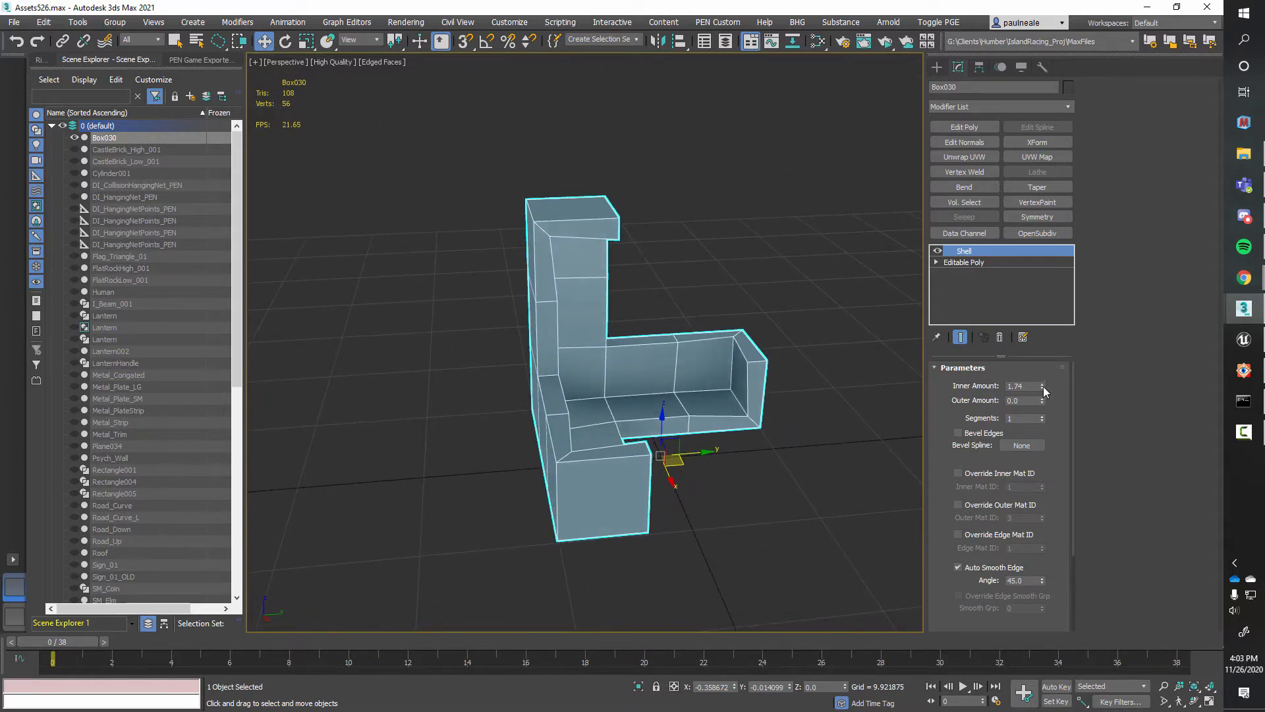
left_click_drag(1043, 391, 1045, 378)
middle_click_drag(758, 455, 725, 409, "alt")
Convert the shelled corner piece to an Editable Poly
right_click(721, 413)
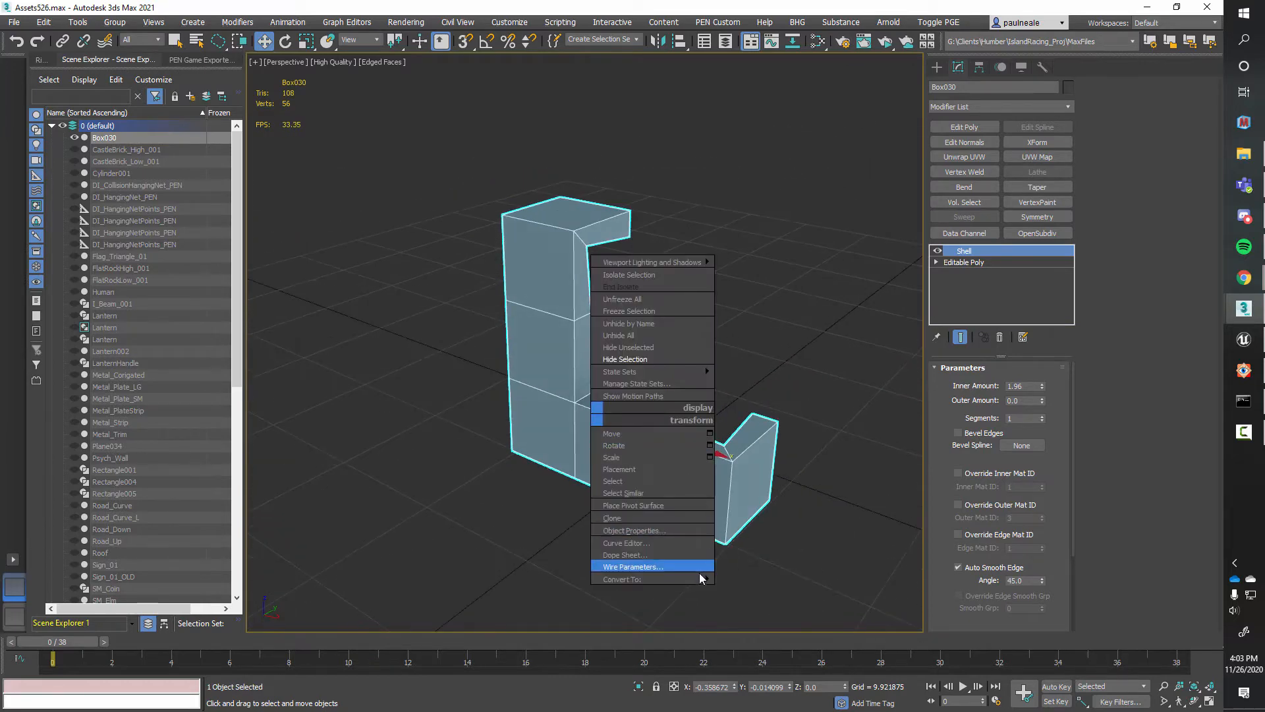
mouse_move(700, 579)
left_click(777, 595)
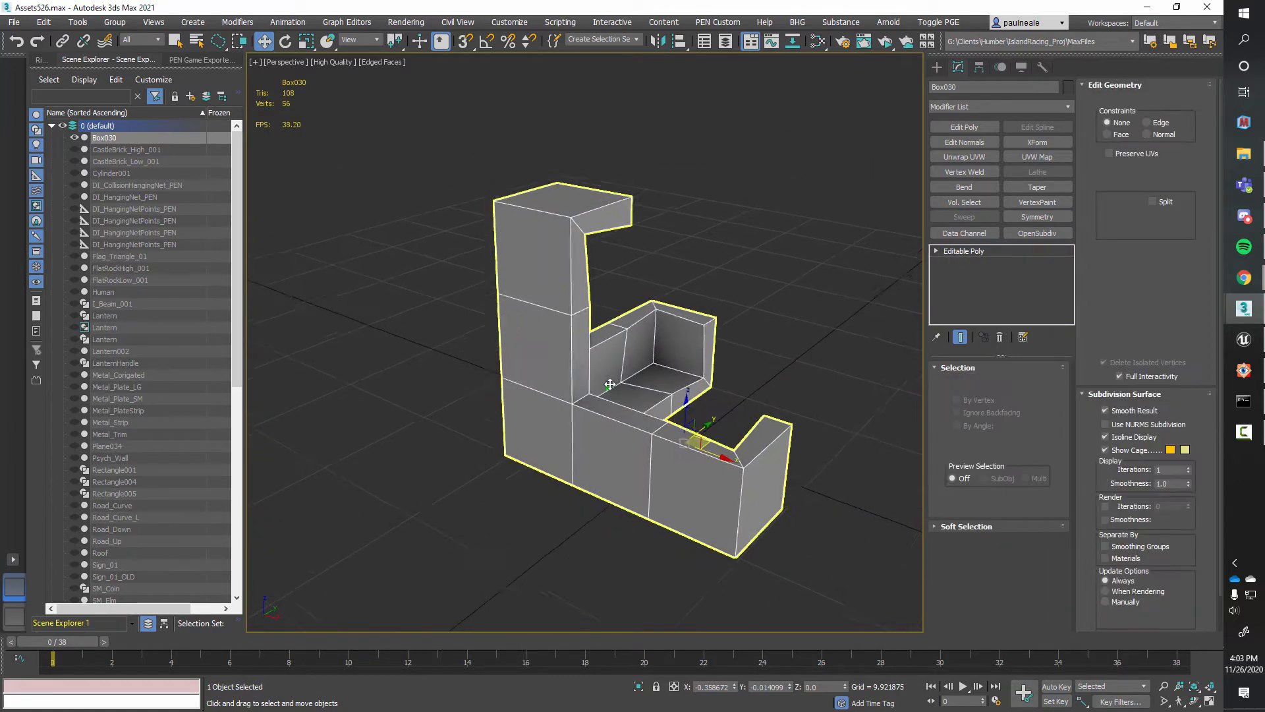
middle_click_drag(609, 384, 587, 413)
Check the bracket shape in the concept image and select the three short edges at the inside corners between the arms
key("2")
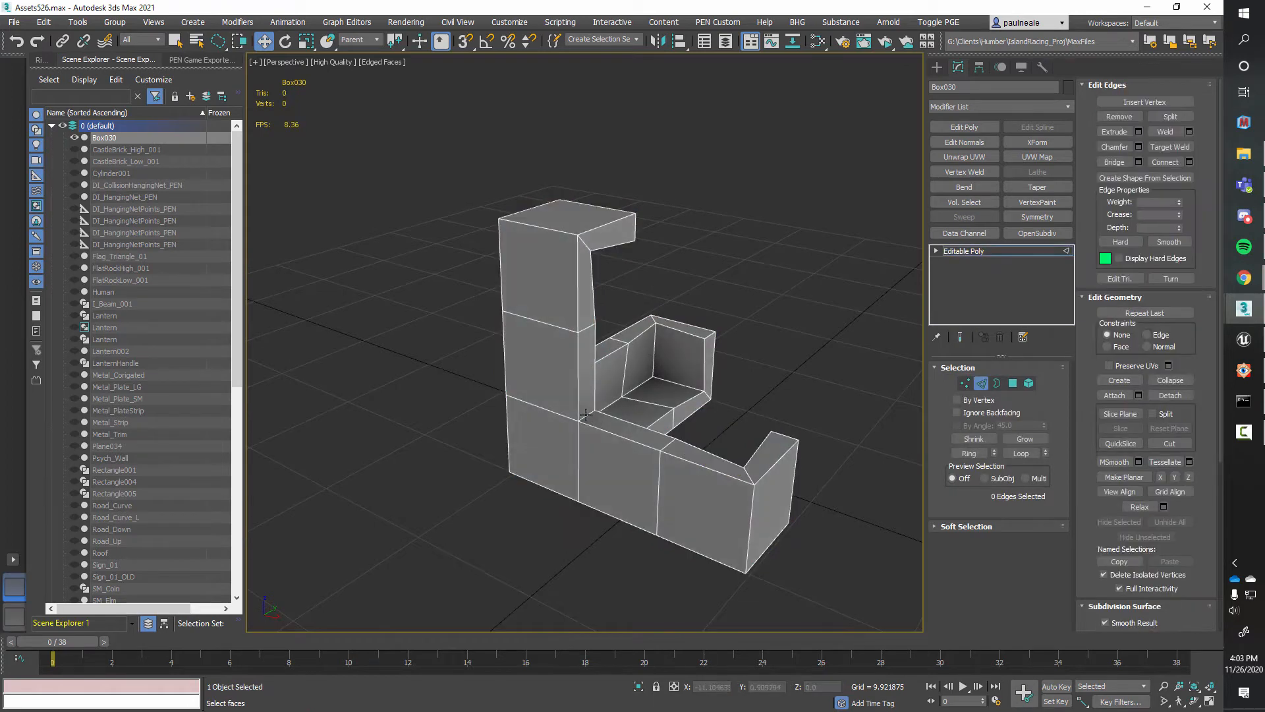
left_click(586, 414)
key("alt+Tab")
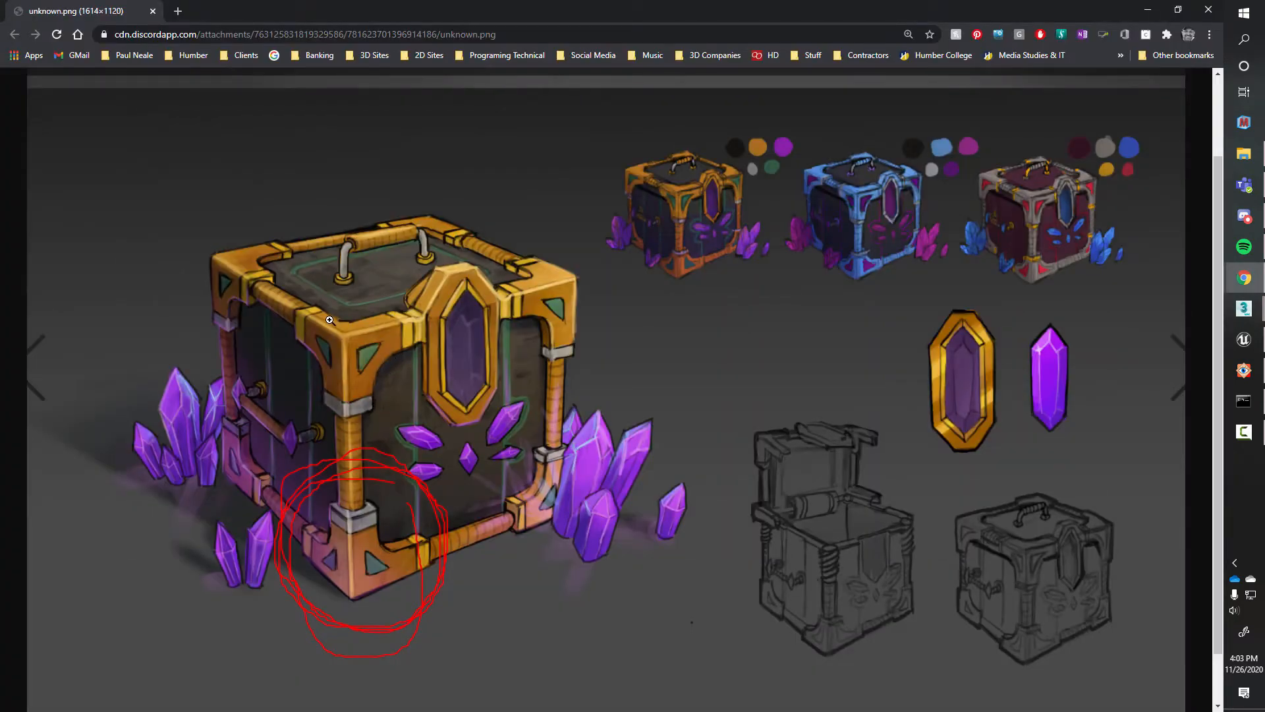
key("alt+Tab")
middle_click_drag(645, 440, 698, 415, "alt")
left_click(689, 465, "ctrl")
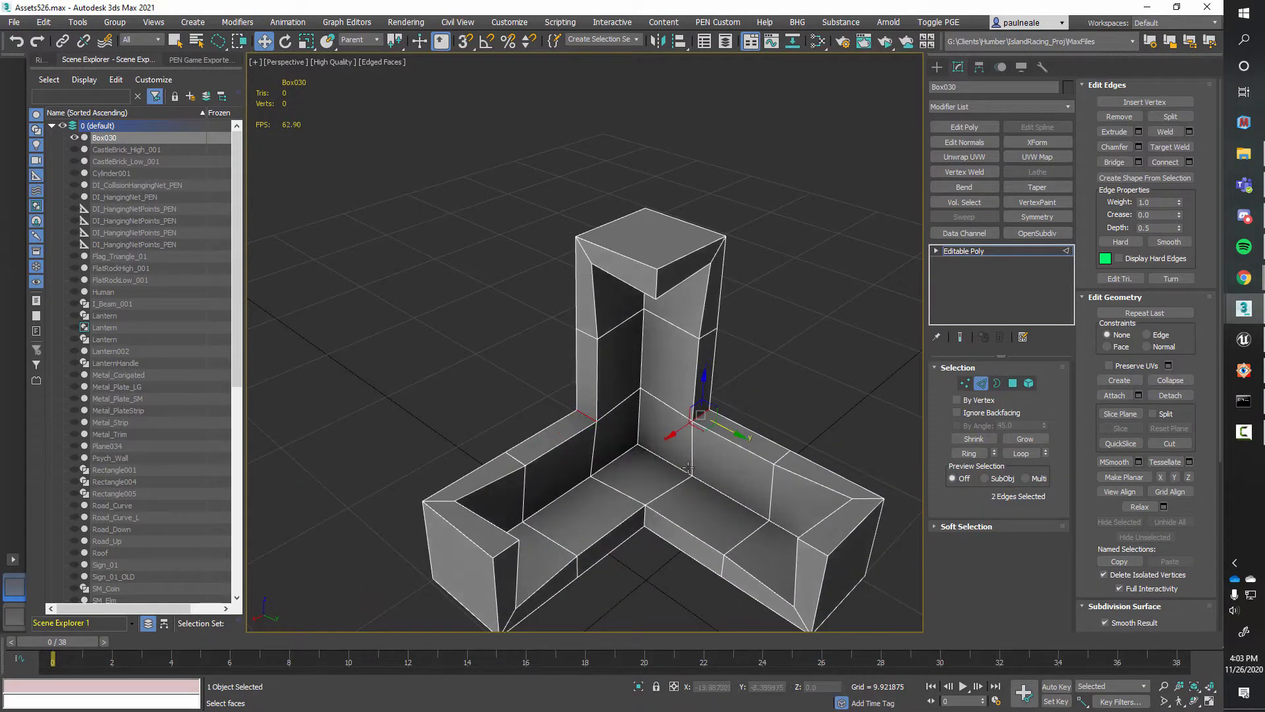
Try chamfering the three selected inside-corner edges by an amount of about 2.91 with one segment
middle_click_drag(654, 518, 701, 325, "alt")
right_click(702, 324)
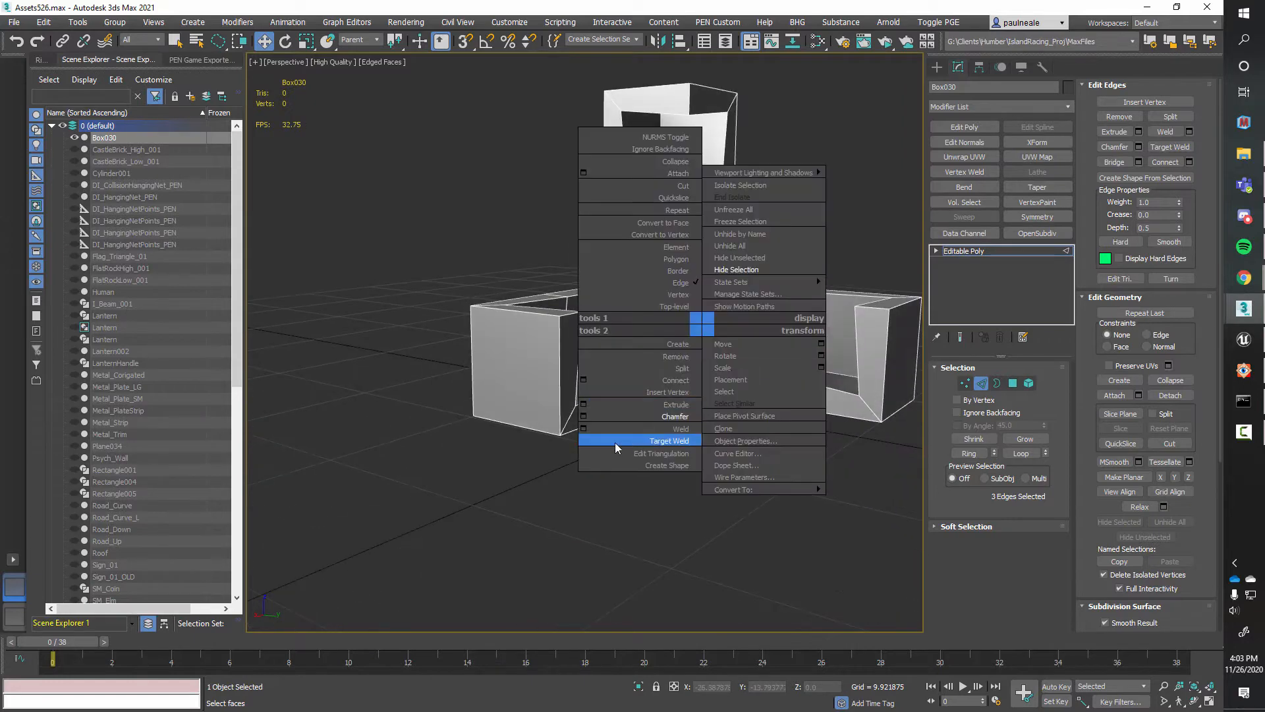
left_click(583, 417)
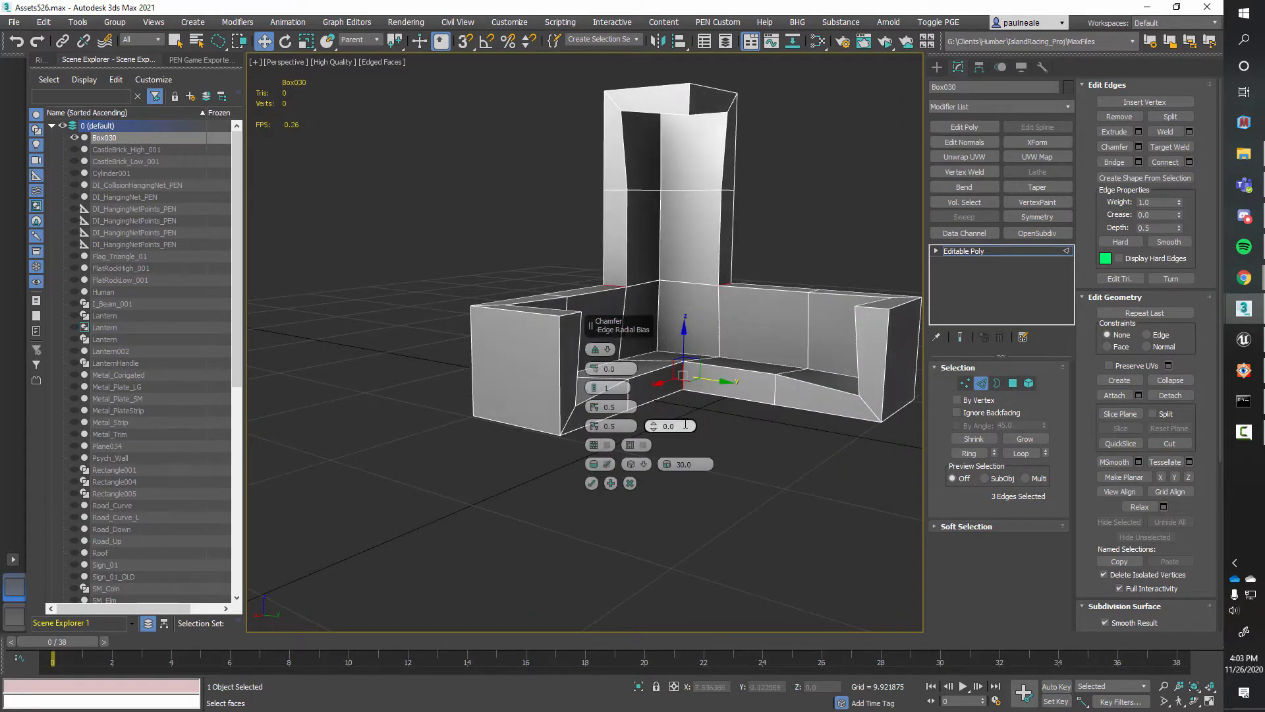
middle_click_drag(698, 389, 737, 419, "alt")
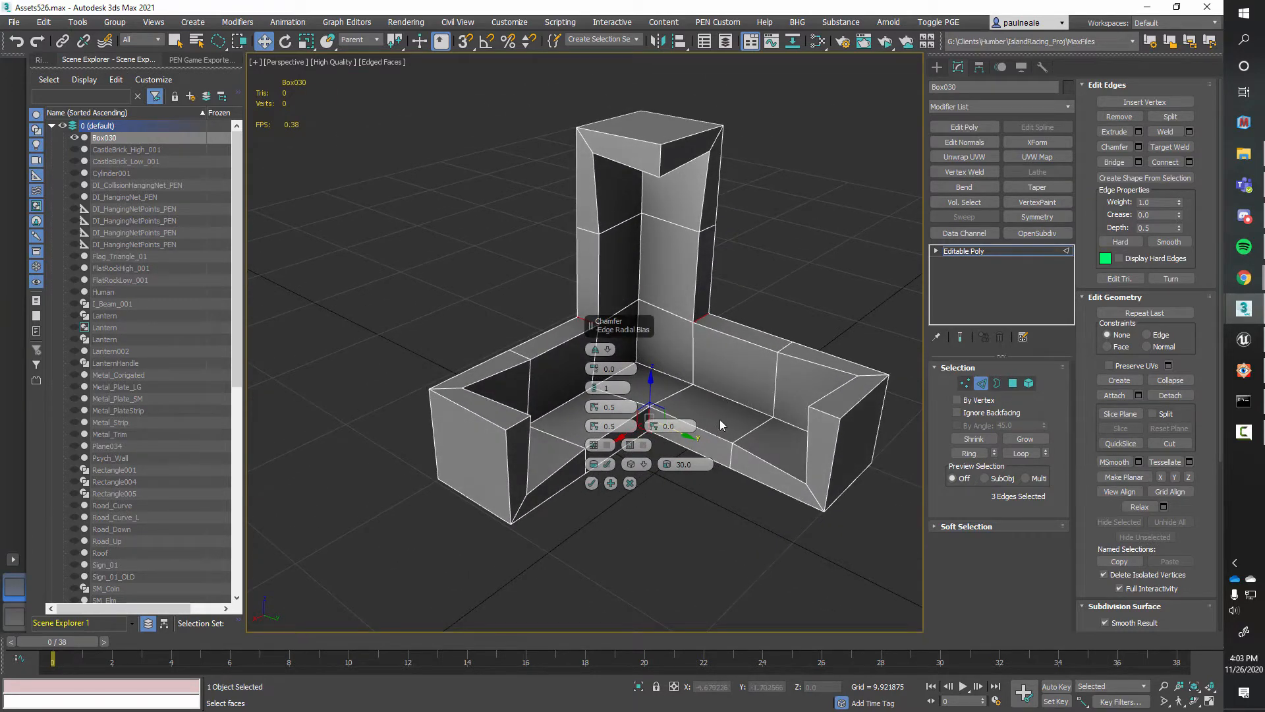
middle_click_drag(719, 419, 832, 330, "alt")
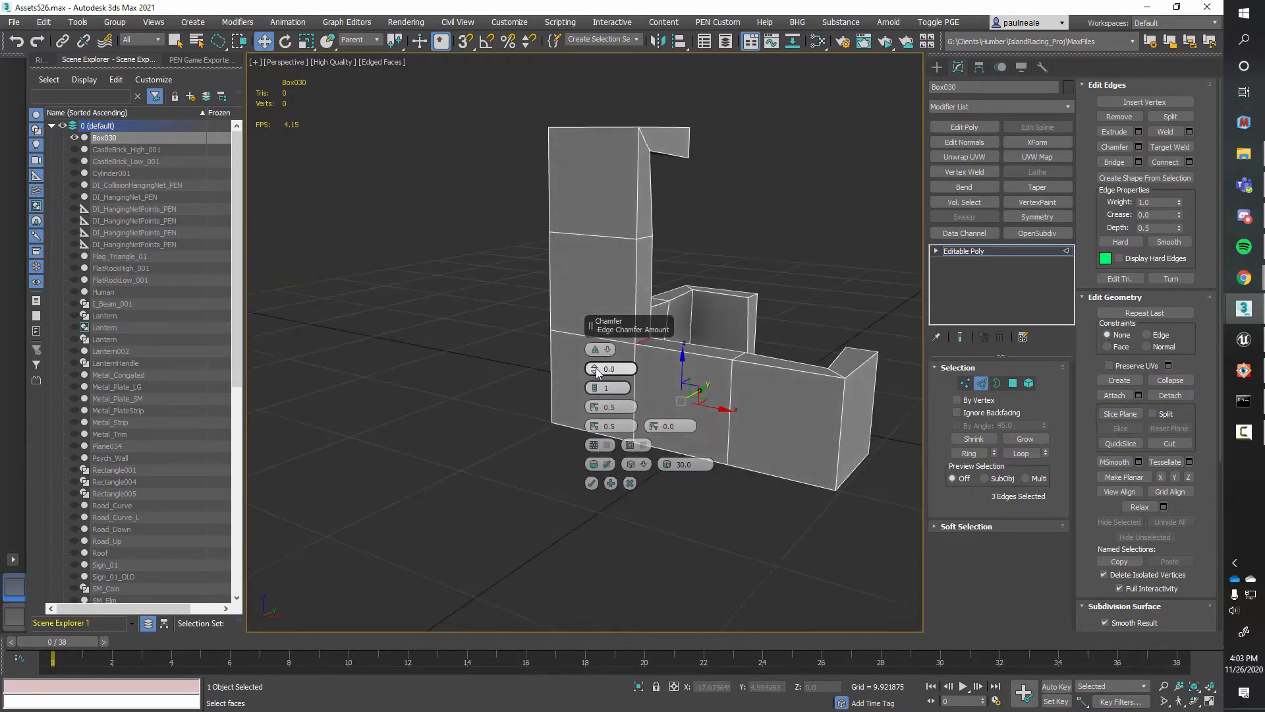
left_click_drag(596, 369, 597, 355)
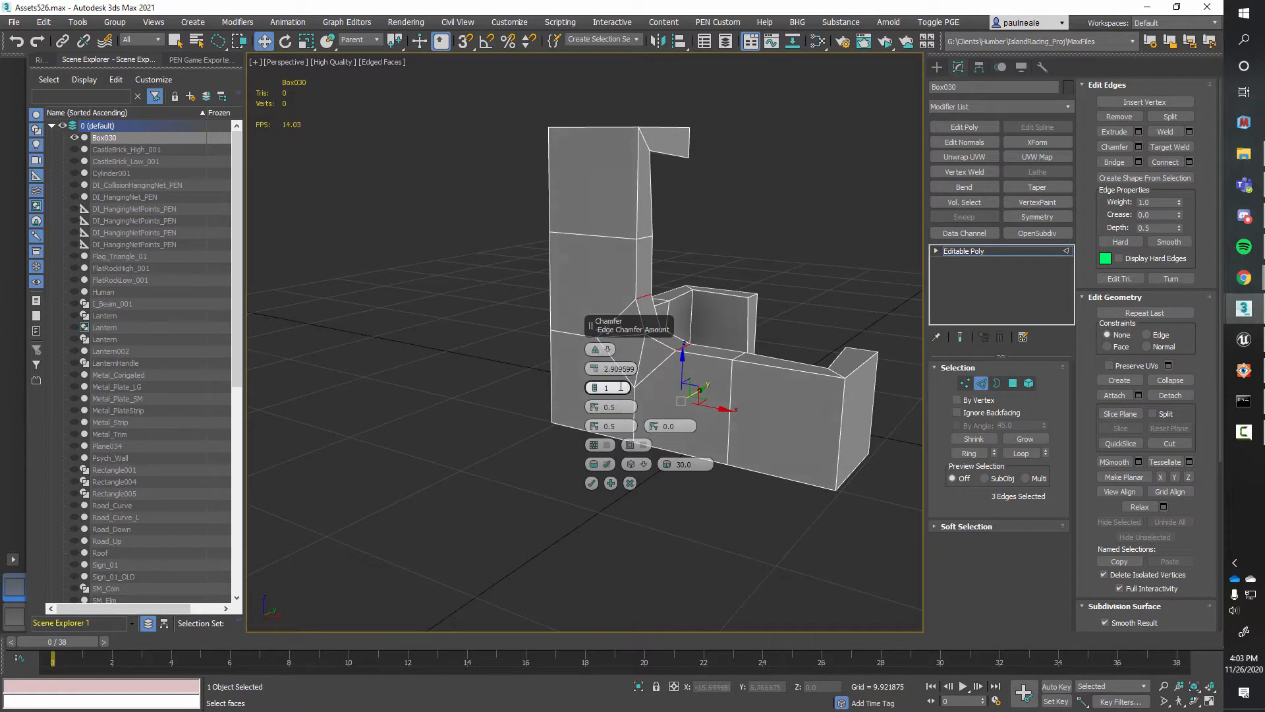
left_click_drag(595, 407, 597, 402)
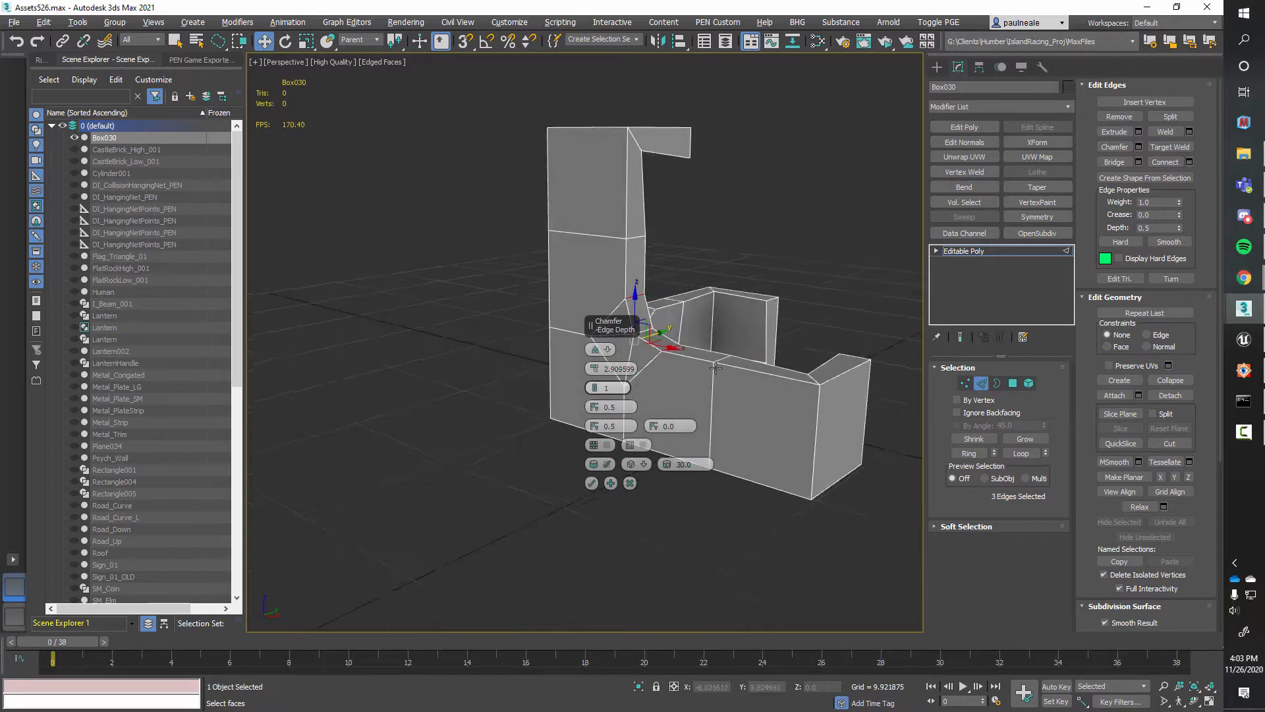
key("Return")
Try rounding the inside corners with 4 chamfer segments and an amount of about 9.05, then cancel the chamfer
left_click(603, 389)
left_click(595, 385)
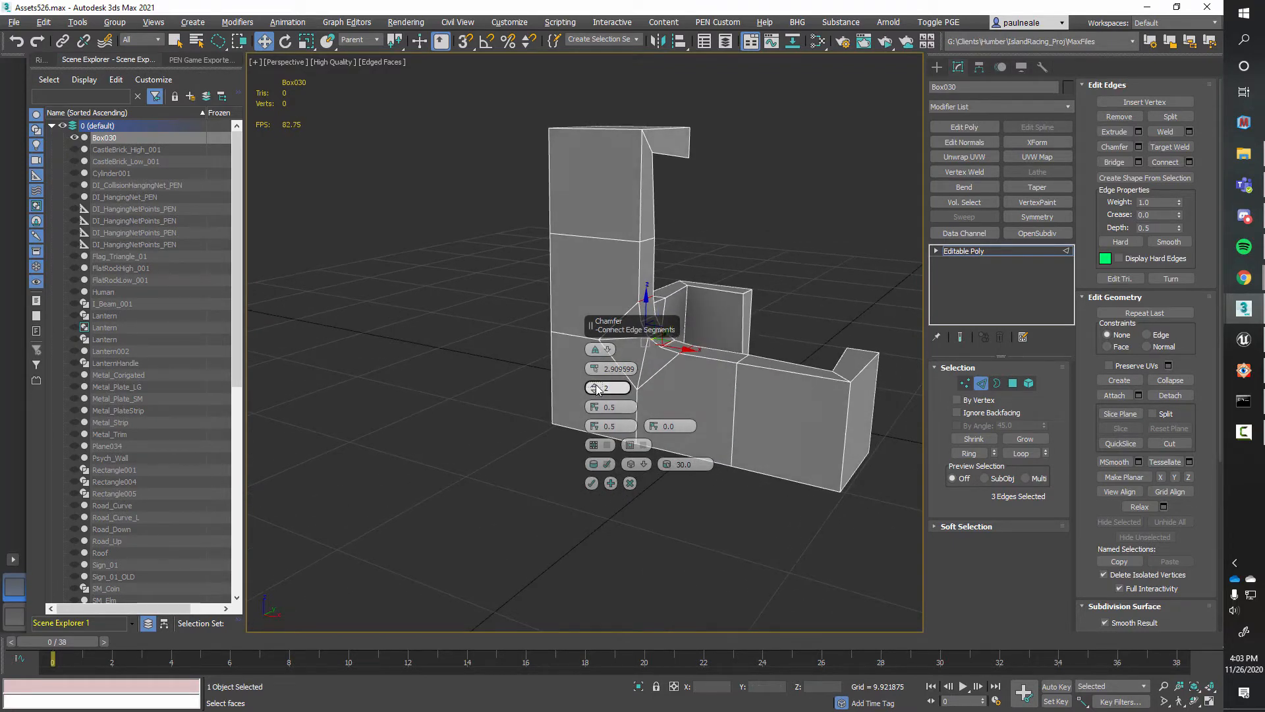
key("Return")
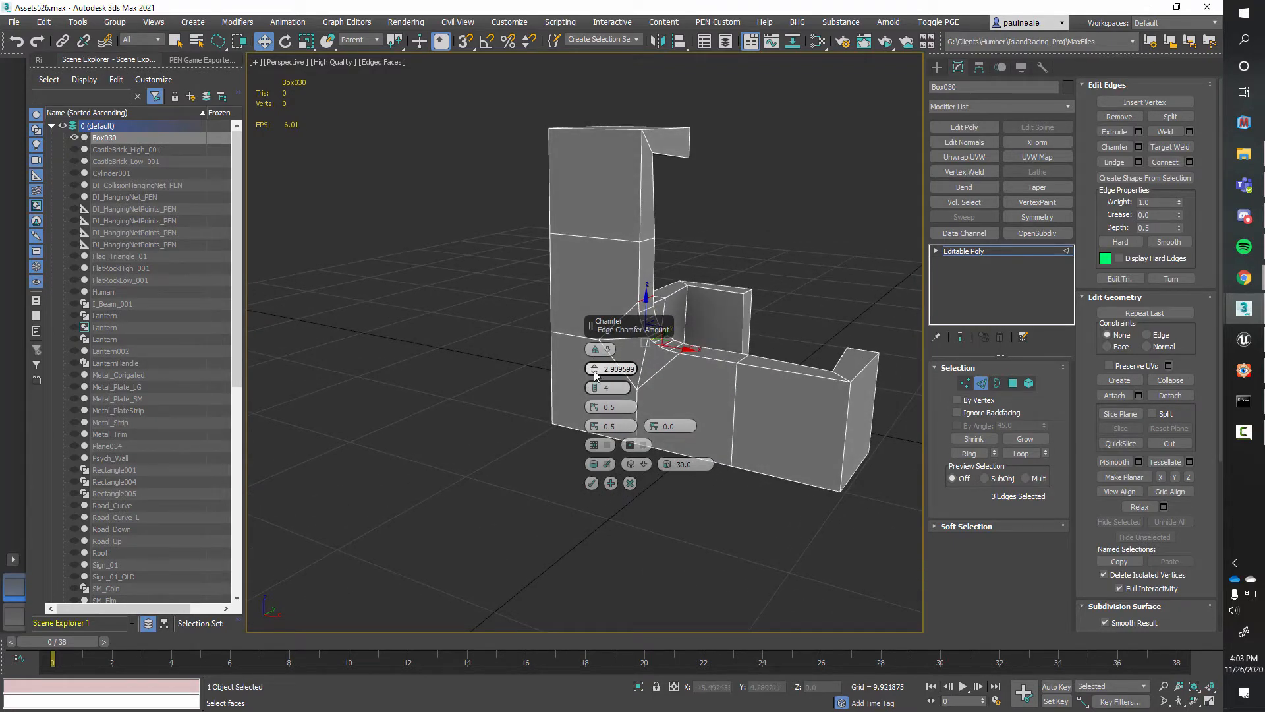
left_click_drag(595, 369, 599, 336)
middle_click_drag(758, 356, 683, 246, "alt")
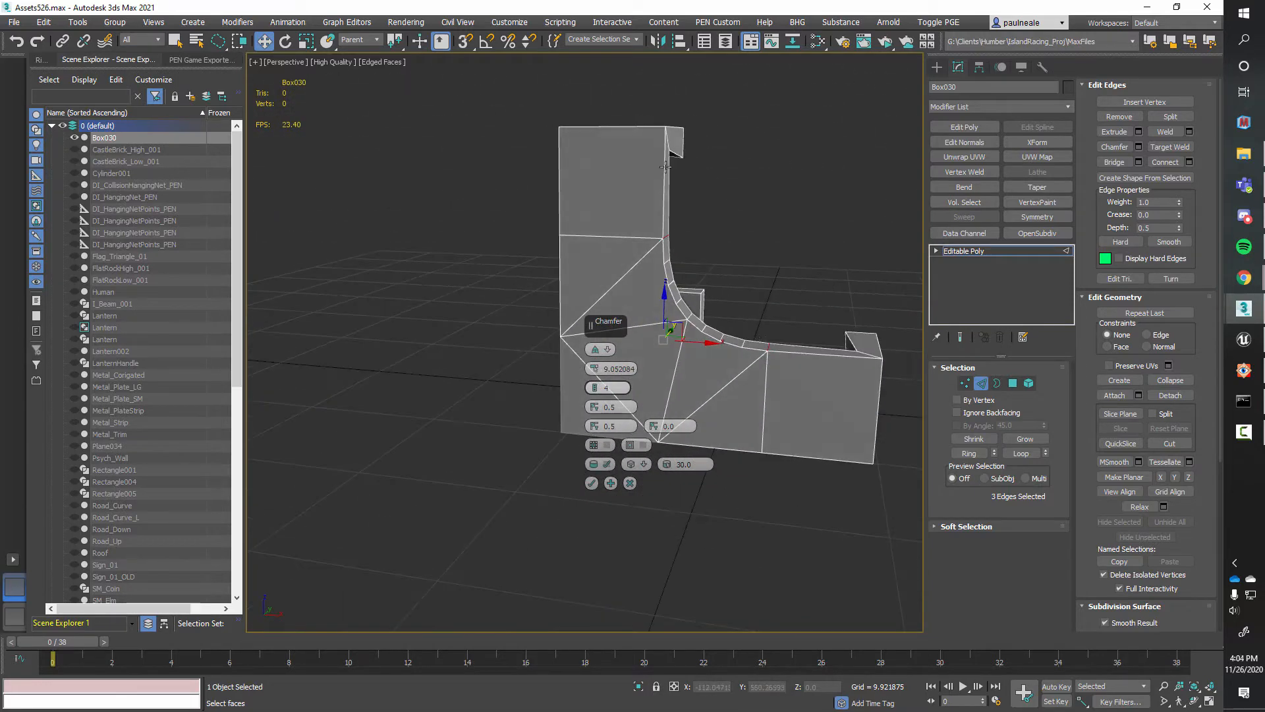
middle_click_drag(665, 199, 623, 278, "alt")
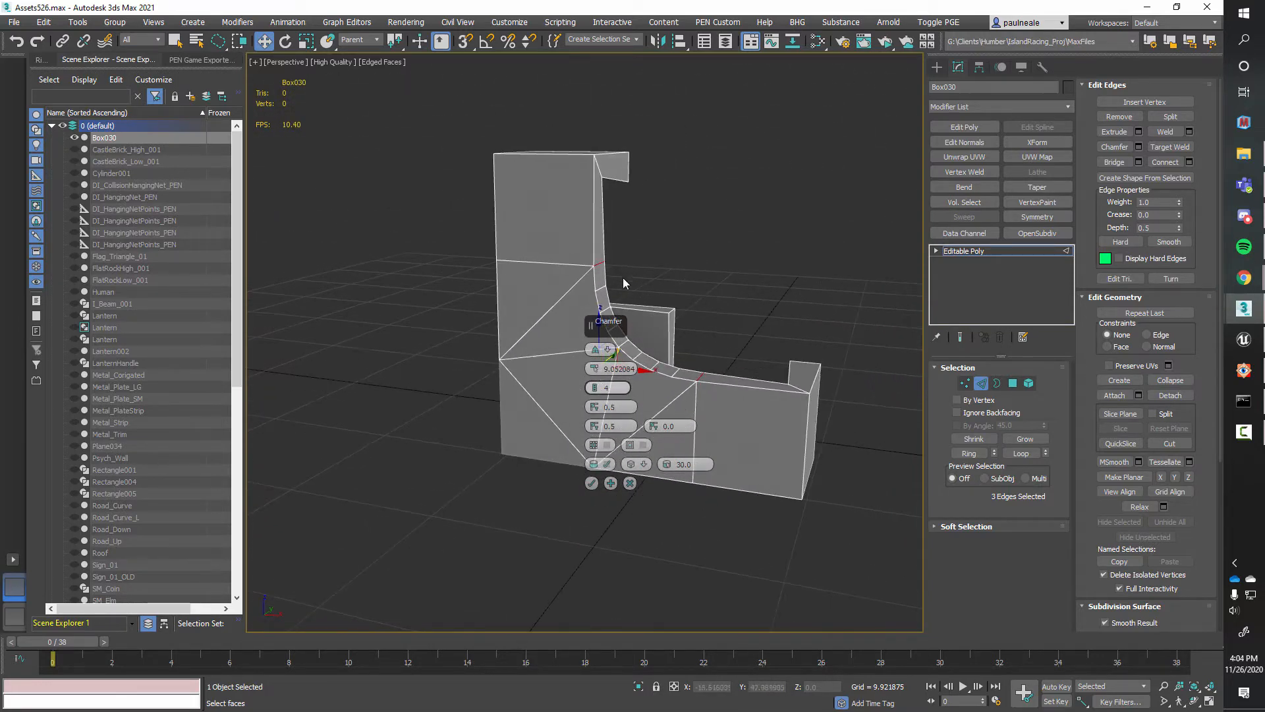
mouse_move(709, 378)
middle_mouse_down("alt")
mouse_move(711, 421)
mouse_move(718, 382)
mouse_move(729, 418)
mouse_move(710, 357)
mouse_move(741, 380)
mouse_move(751, 346)
mouse_move(717, 377)
middle_mouse_up("alt")
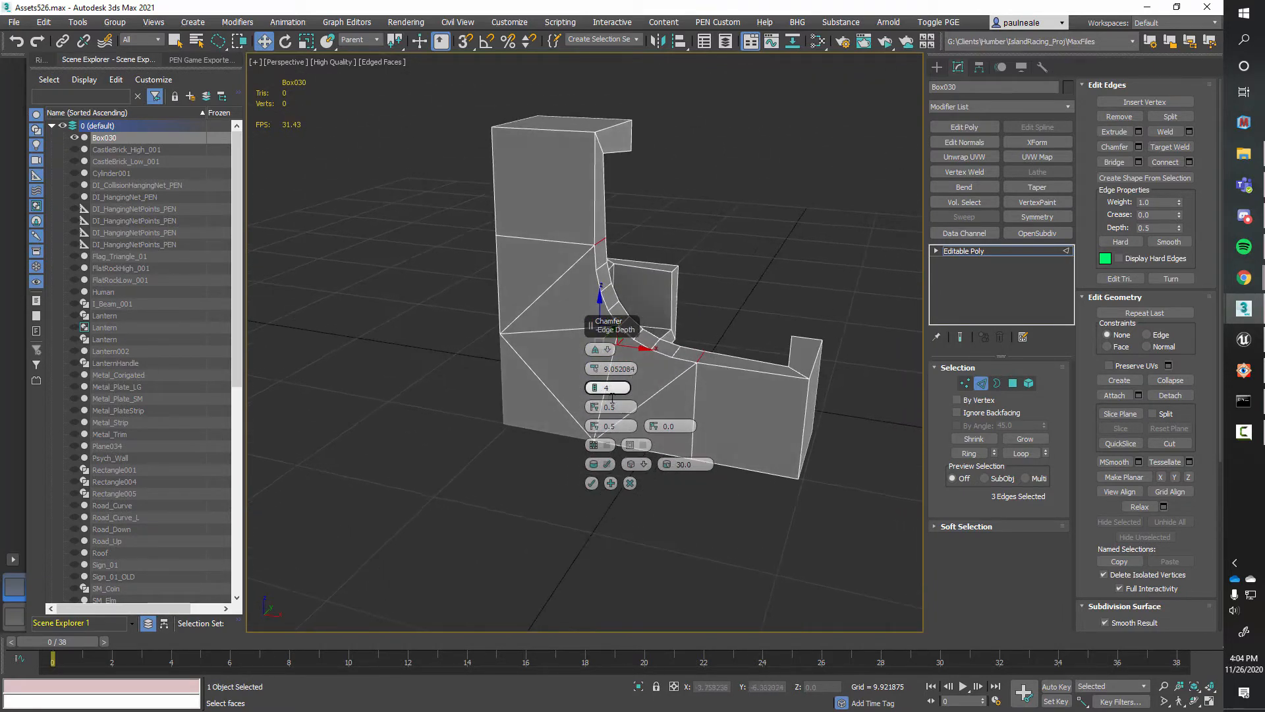
left_click(630, 483)
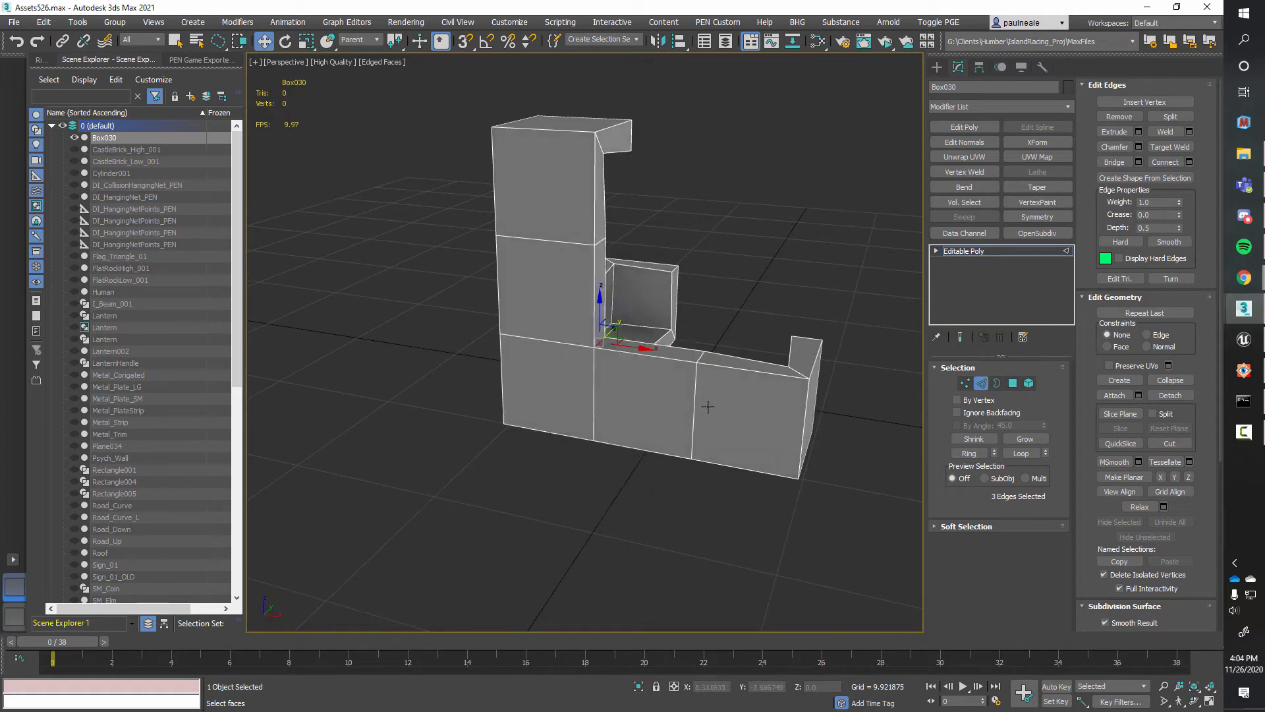
Move the edge loop across the X-direction arm outward along X, close to the arm's end
middle_click_drag(645, 462, 706, 433, "alt")
left_click(706, 390)
left_click(677, 427)
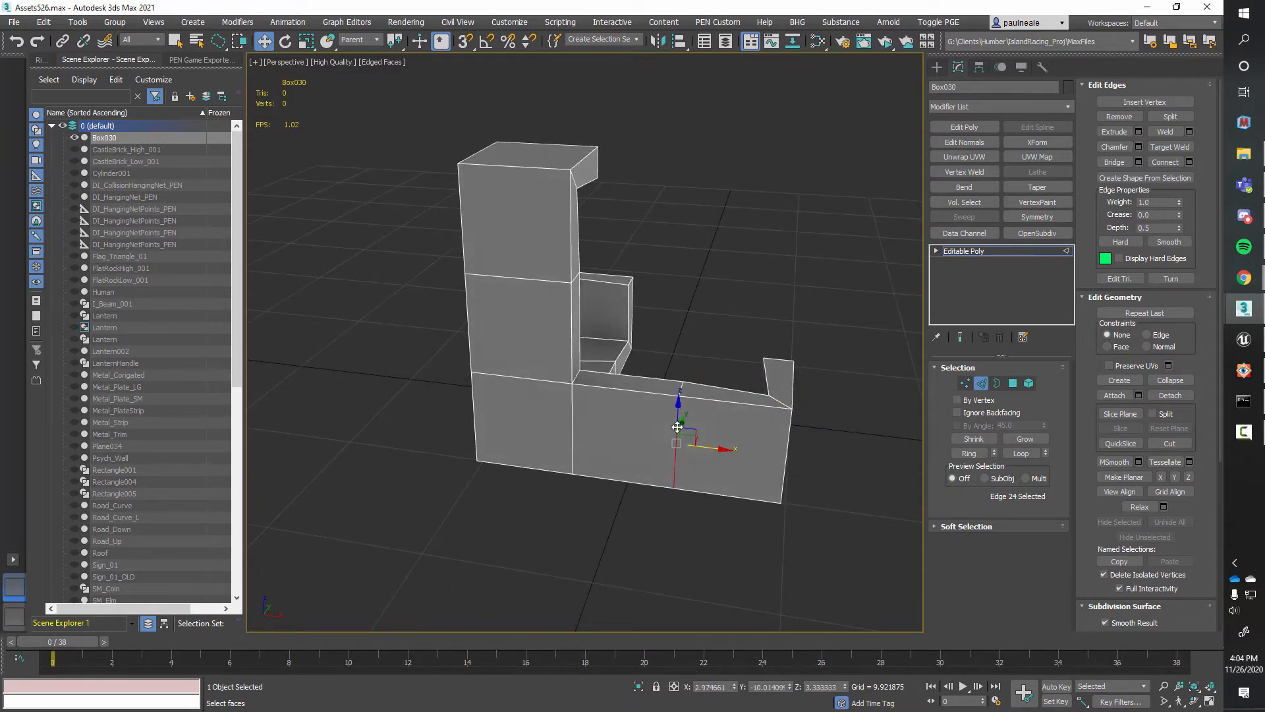
left_click_drag(713, 432, 771, 436)
left_click_drag(774, 436, 777, 437)
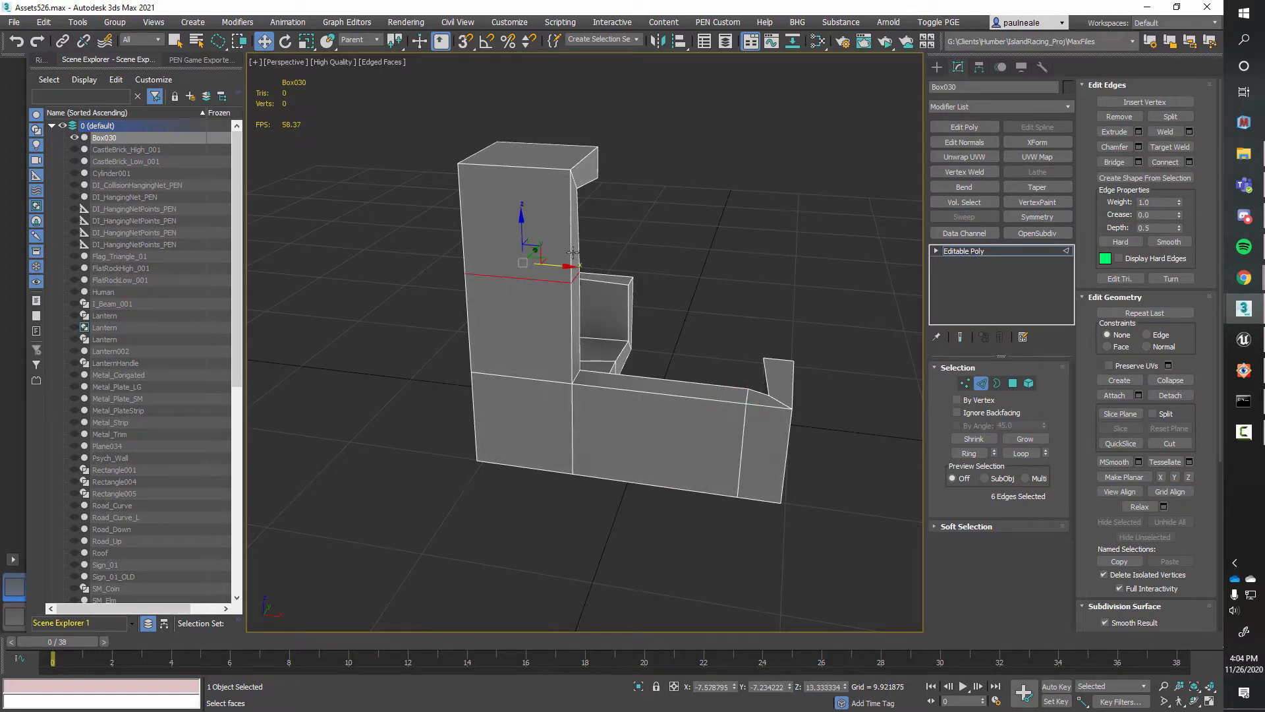
Move the vertical arm's edge loop up about 4.3 and the Y-direction arm's loop outward about 4.3, close to their ends
middle_click_drag(572, 251, 536, 224, "alt")
left_click_drag(520, 228, 522, 156)
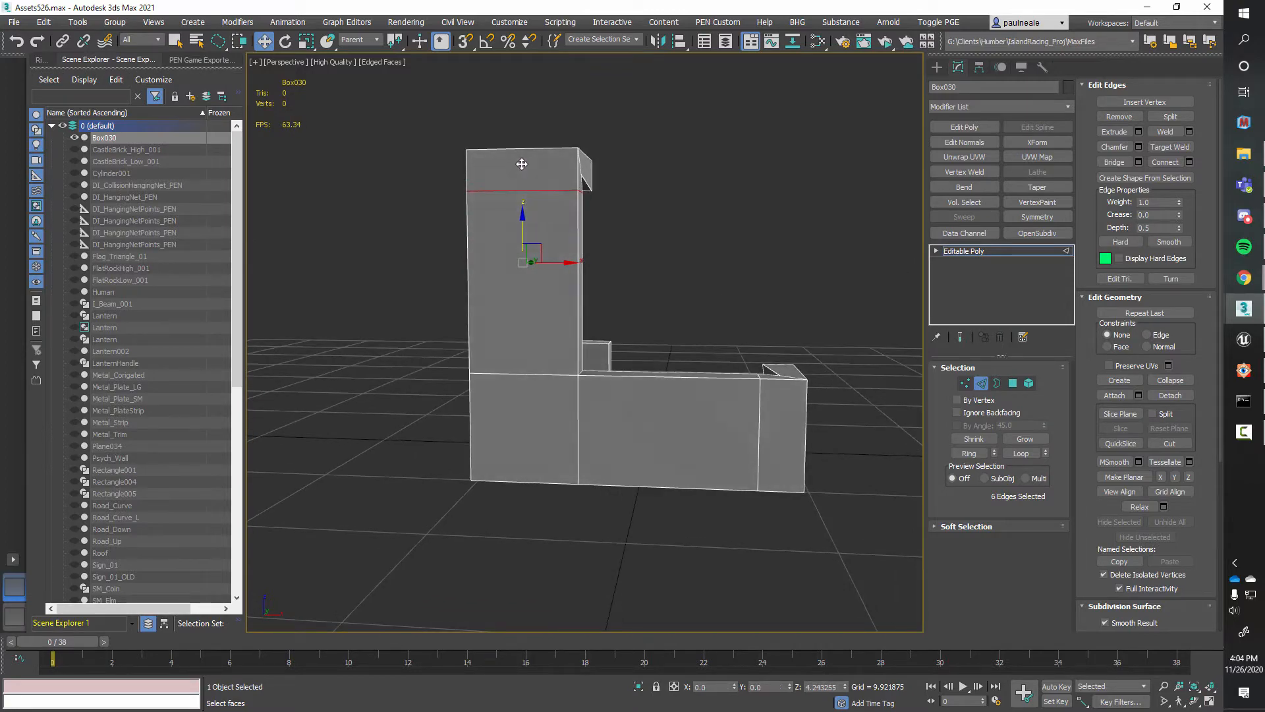
middle_click_drag(520, 164, 527, 277, "alt")
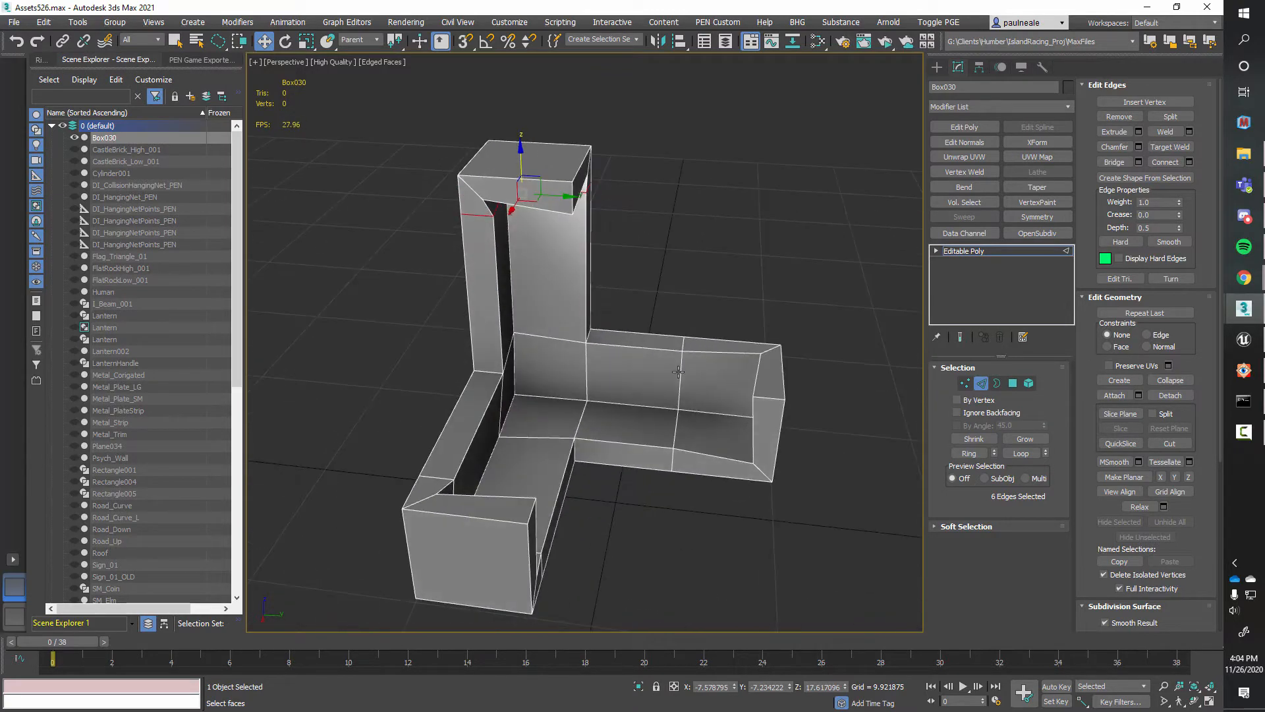
left_click(680, 371)
double_click(680, 371)
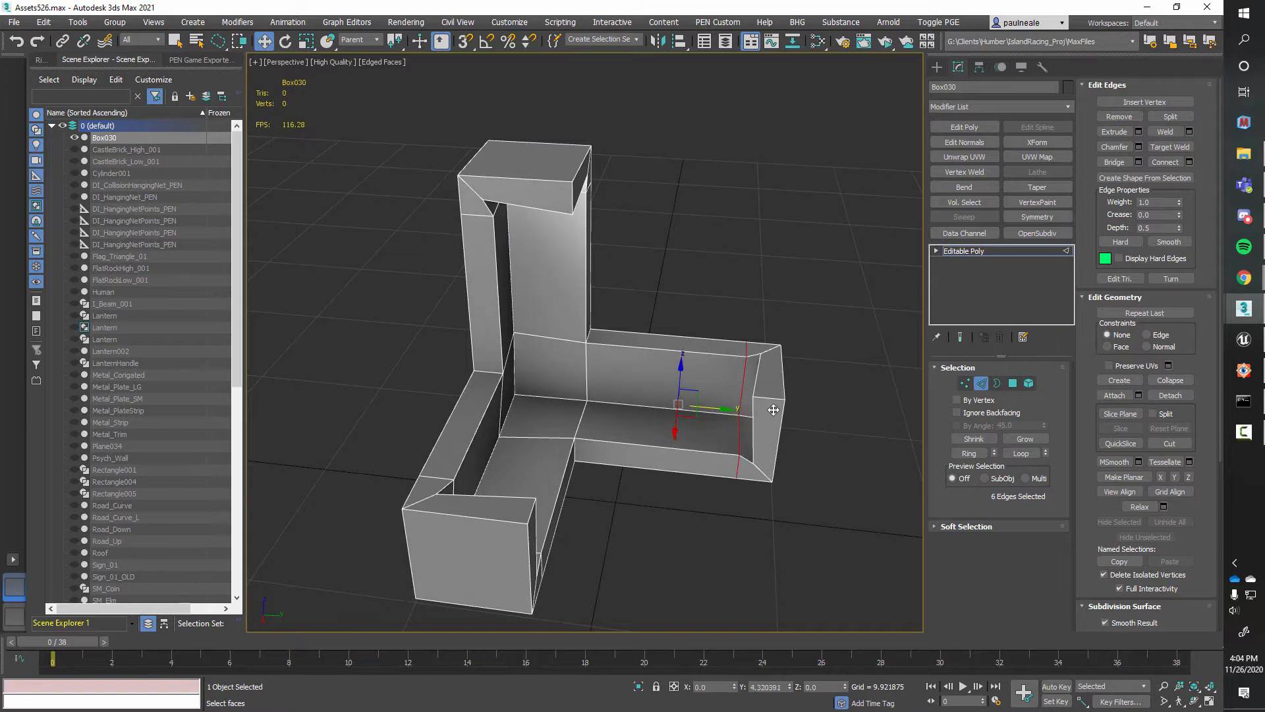
Chamfer the three short inside-corner edges between the arms by about 9.54 with 9 connect edge segments
middle_click_drag(709, 408, 661, 393, "alt")
scroll(662, 393, "down", 5)
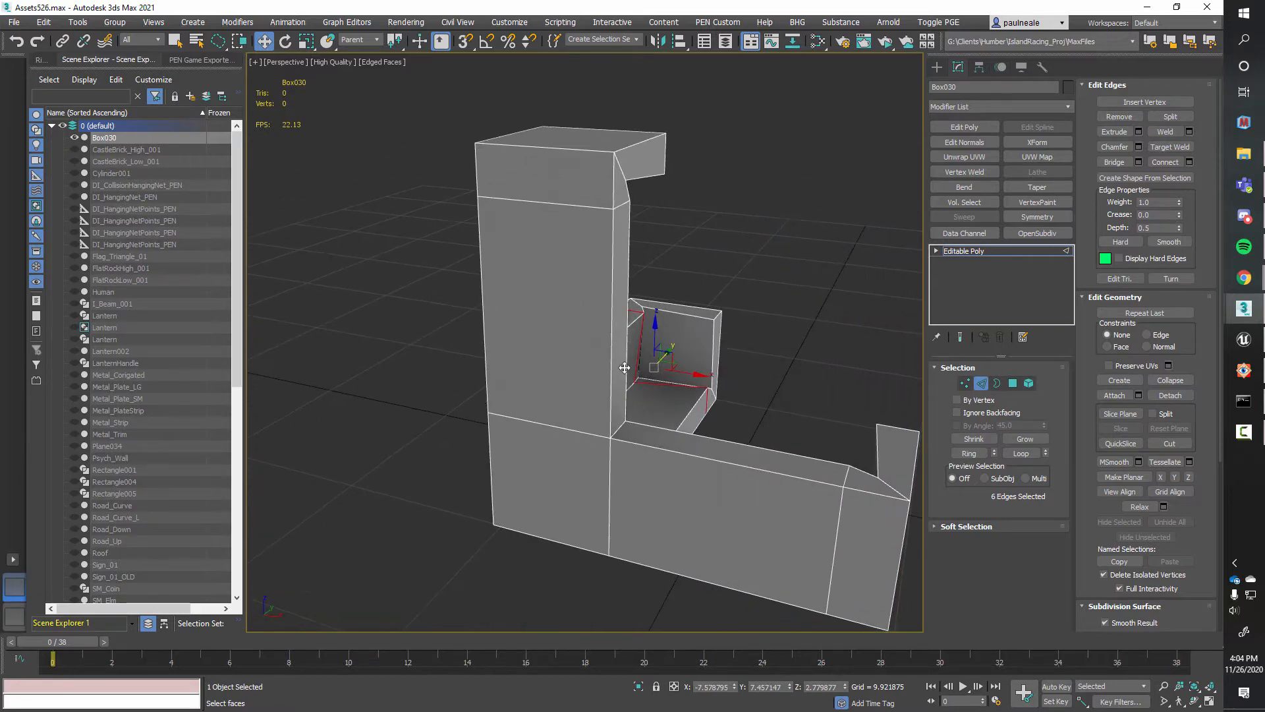
left_click(619, 429)
scroll(556, 417, "up", 5)
middle_click_drag(556, 417, 731, 418, "alt")
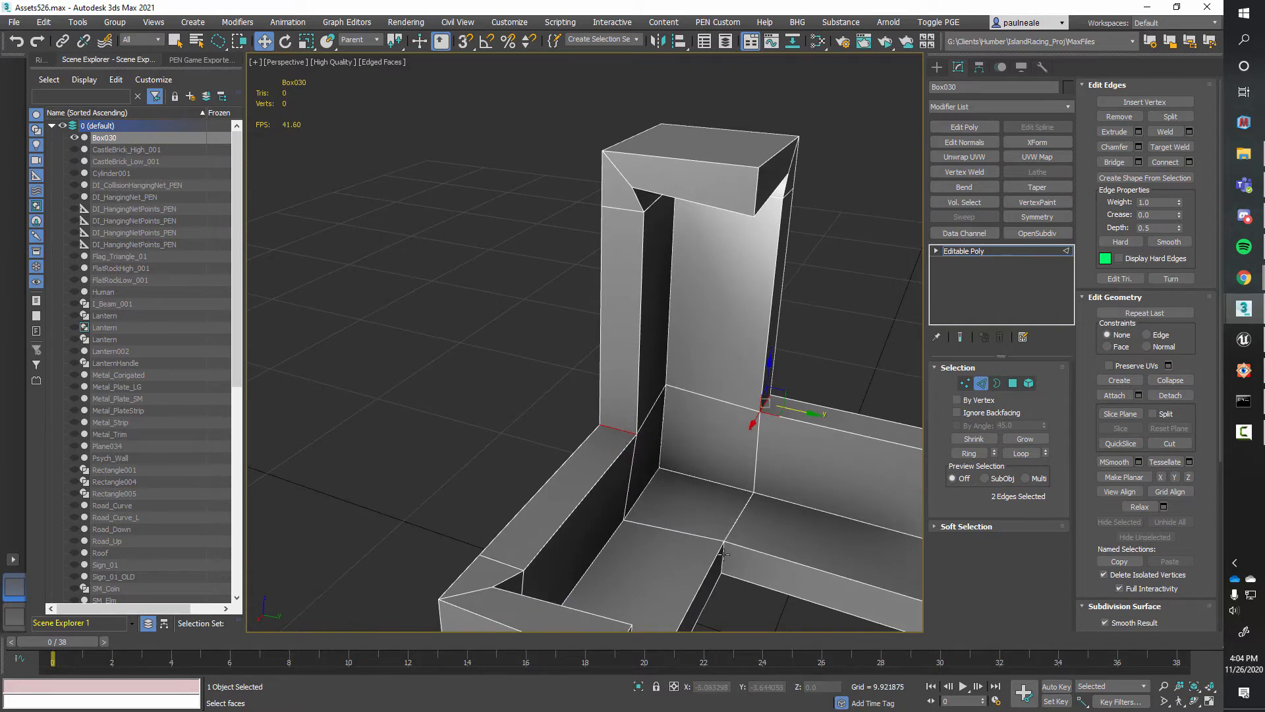
middle_click_drag(740, 483, 601, 319, "alt")
right_click(597, 318)
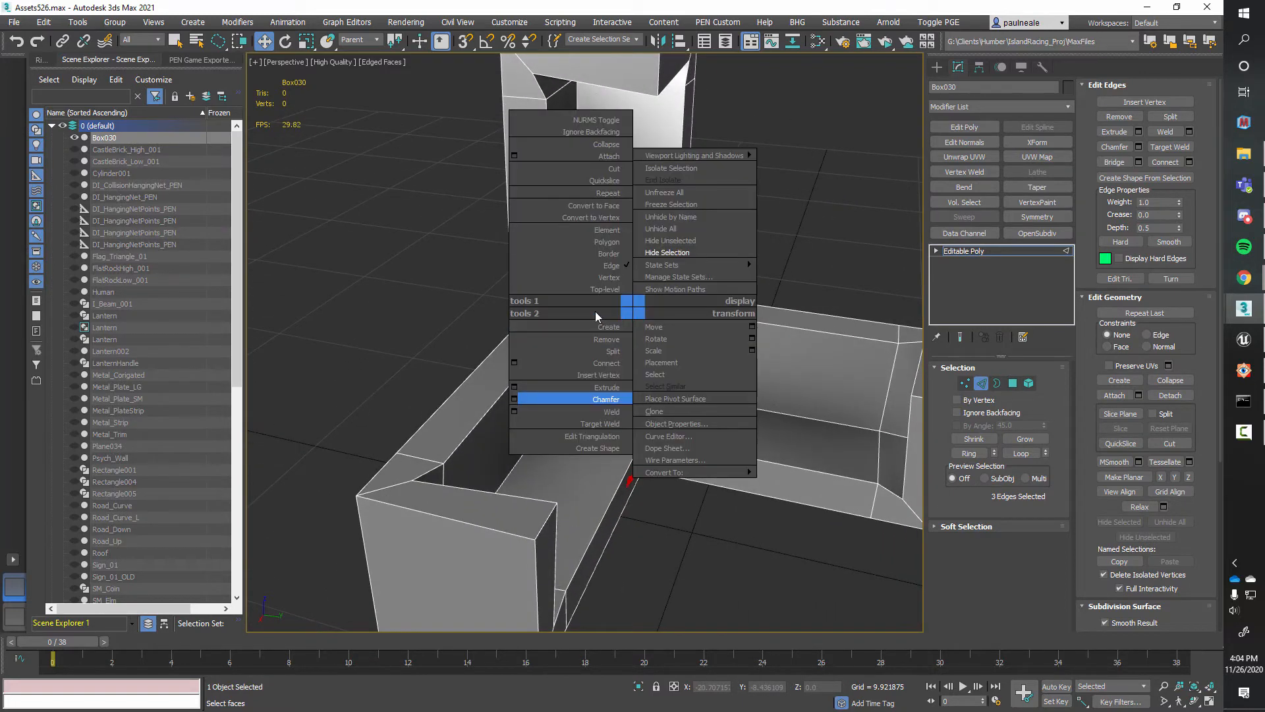
left_click(610, 331)
scroll(712, 356, "down", 5)
middle_click_drag(712, 355, 716, 431, "alt")
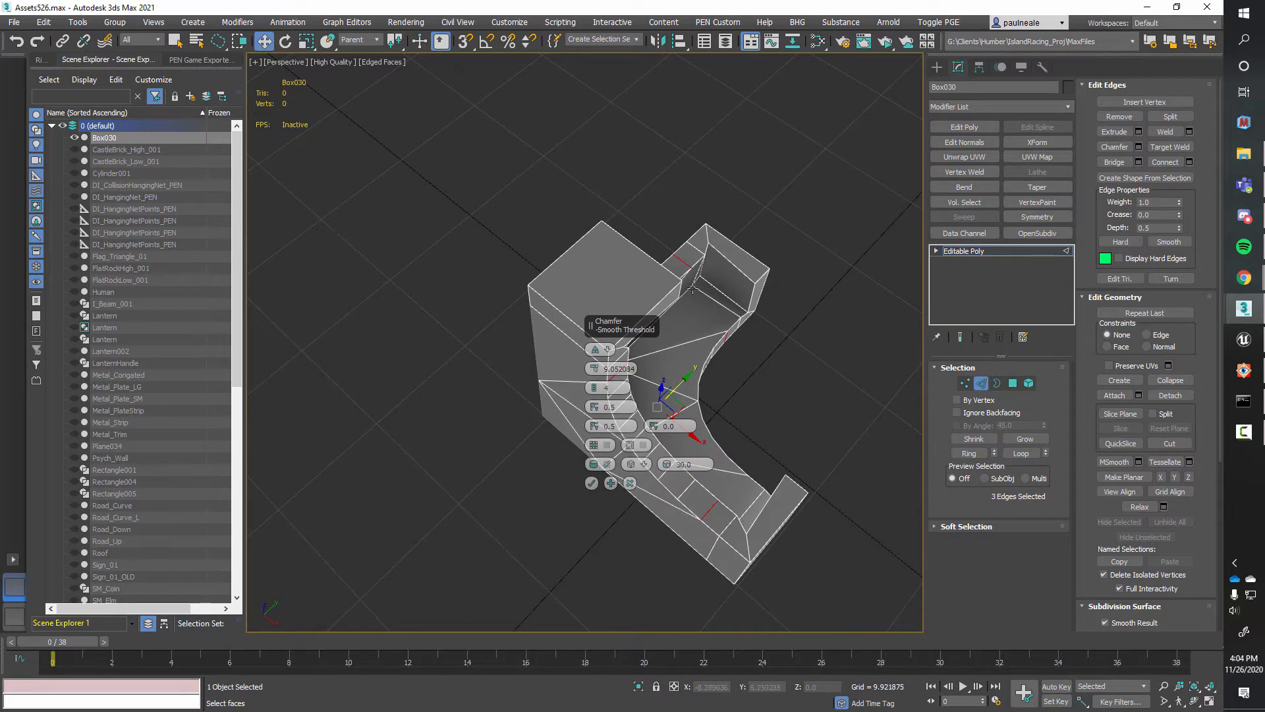
middle_click_drag(664, 267, 685, 369, "alt")
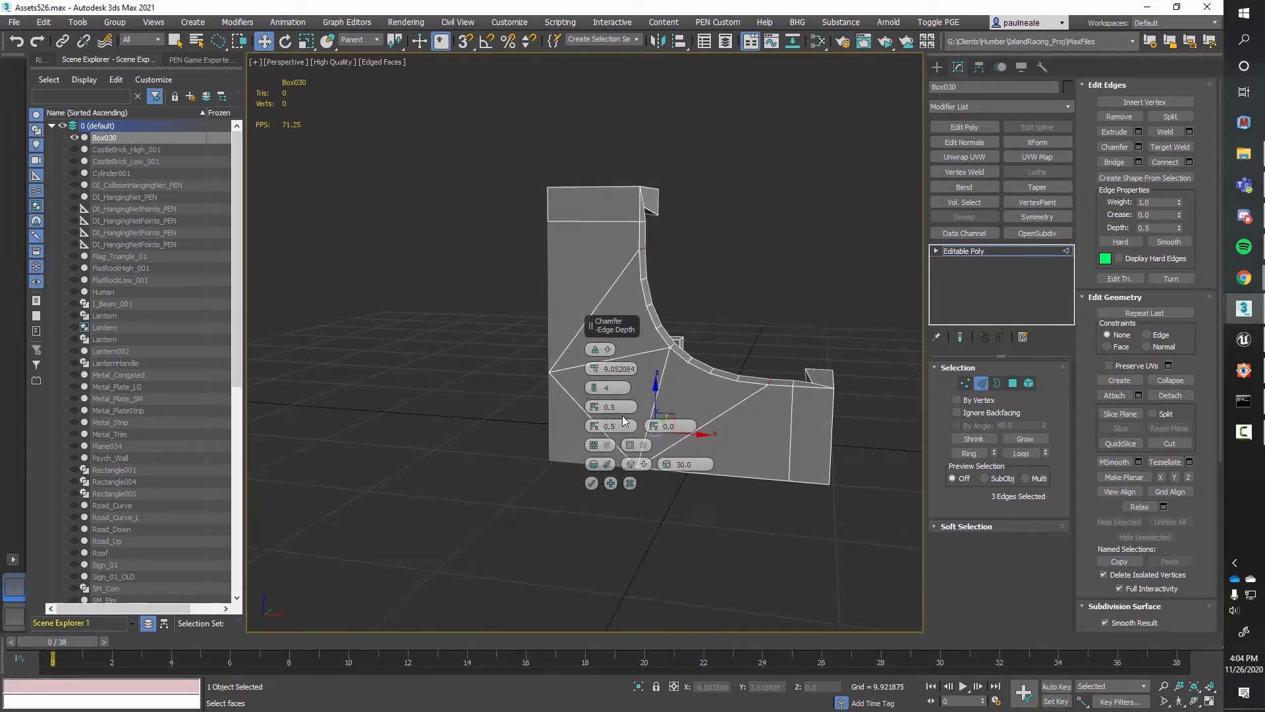
left_click_drag(597, 373, 596, 360)
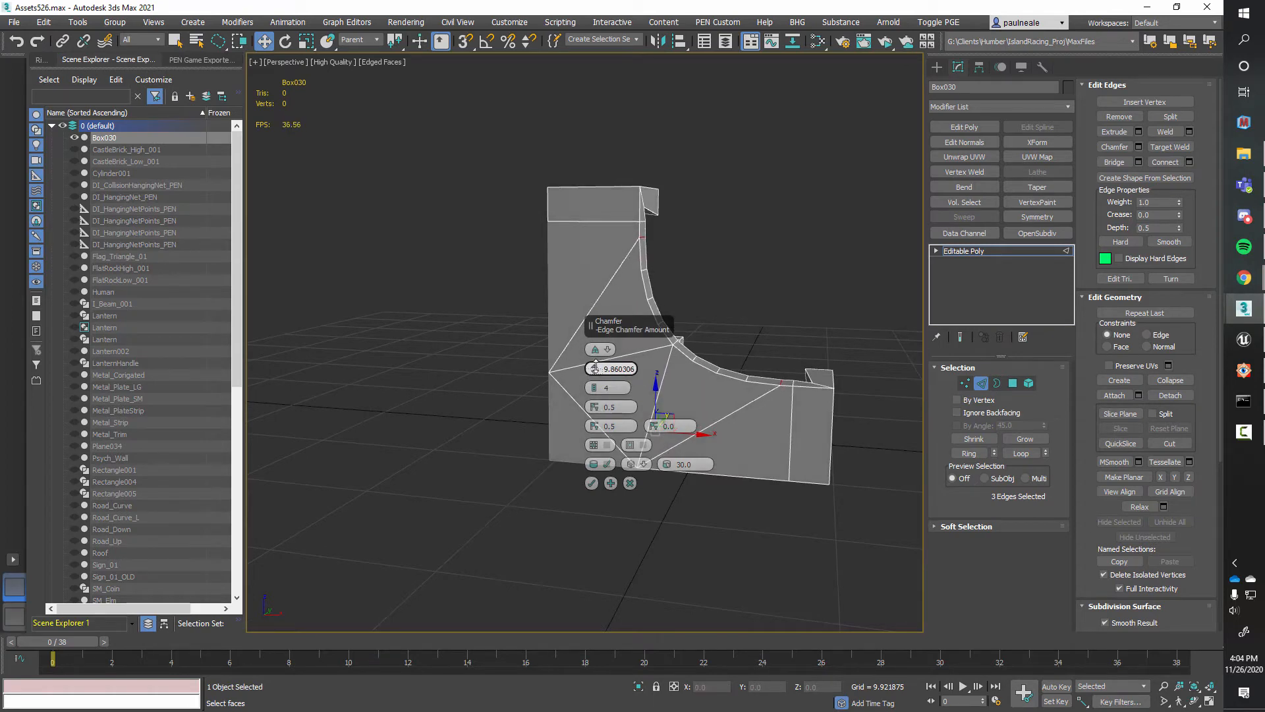
middle_click_drag(764, 365, 722, 376, "alt")
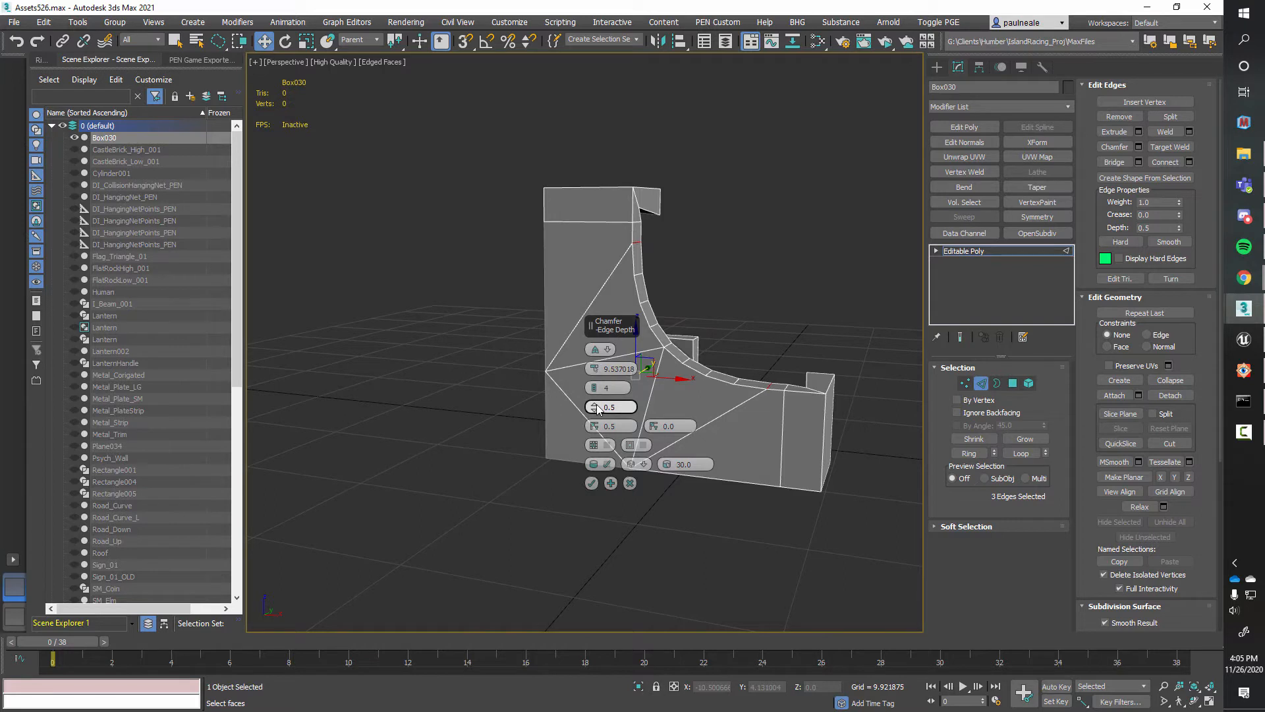
left_click_drag(596, 388, 596, 377)
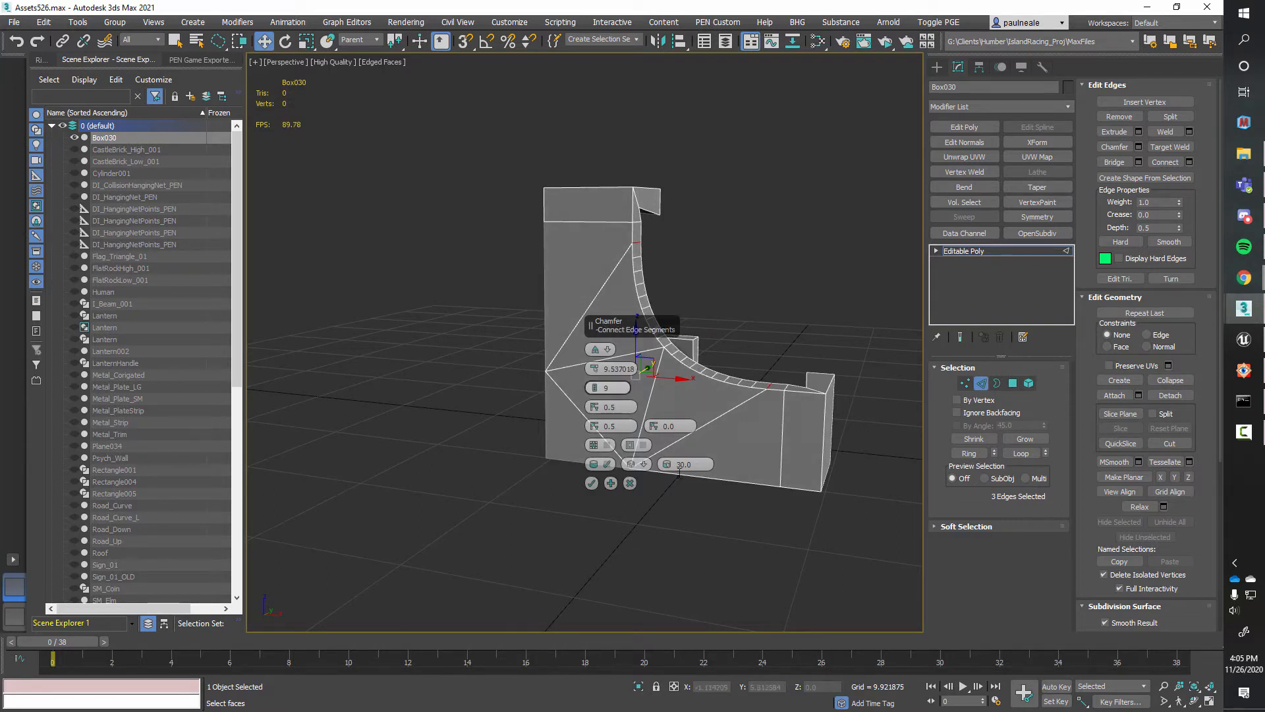
left_click(591, 483)
Leave edge editing, add a Chamfer modifier with an amount of about 0.25, and check the shading on the bracket's outer faces
middle_click_drag(670, 484, 861, 404, "alt")
middle_click_drag(685, 412, 702, 408)
key("2")
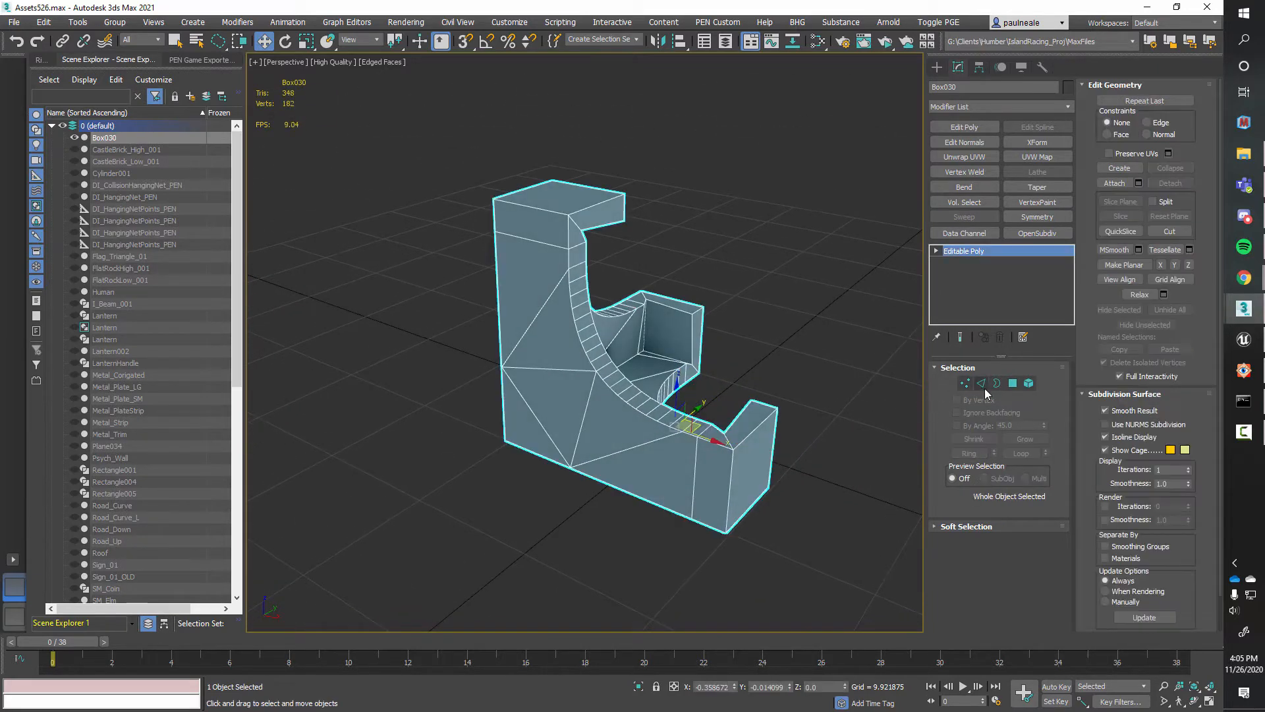
middle_click_drag(650, 347, 671, 361)
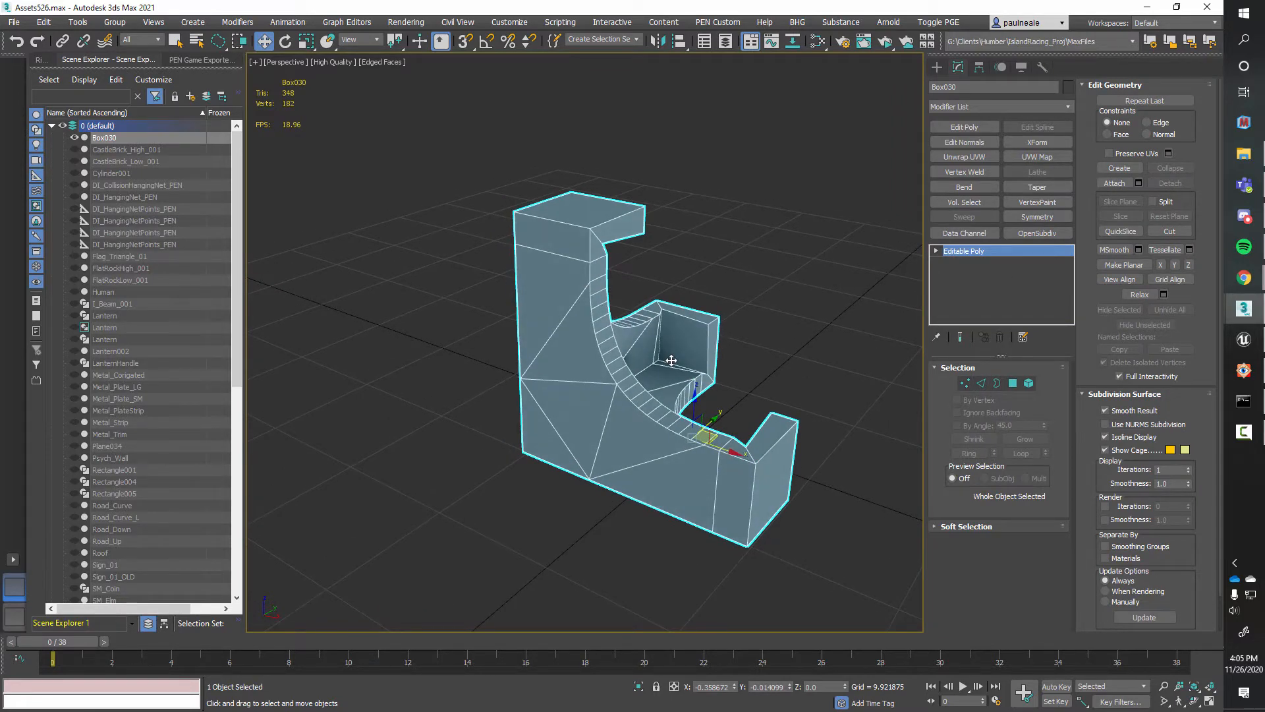
type("x")
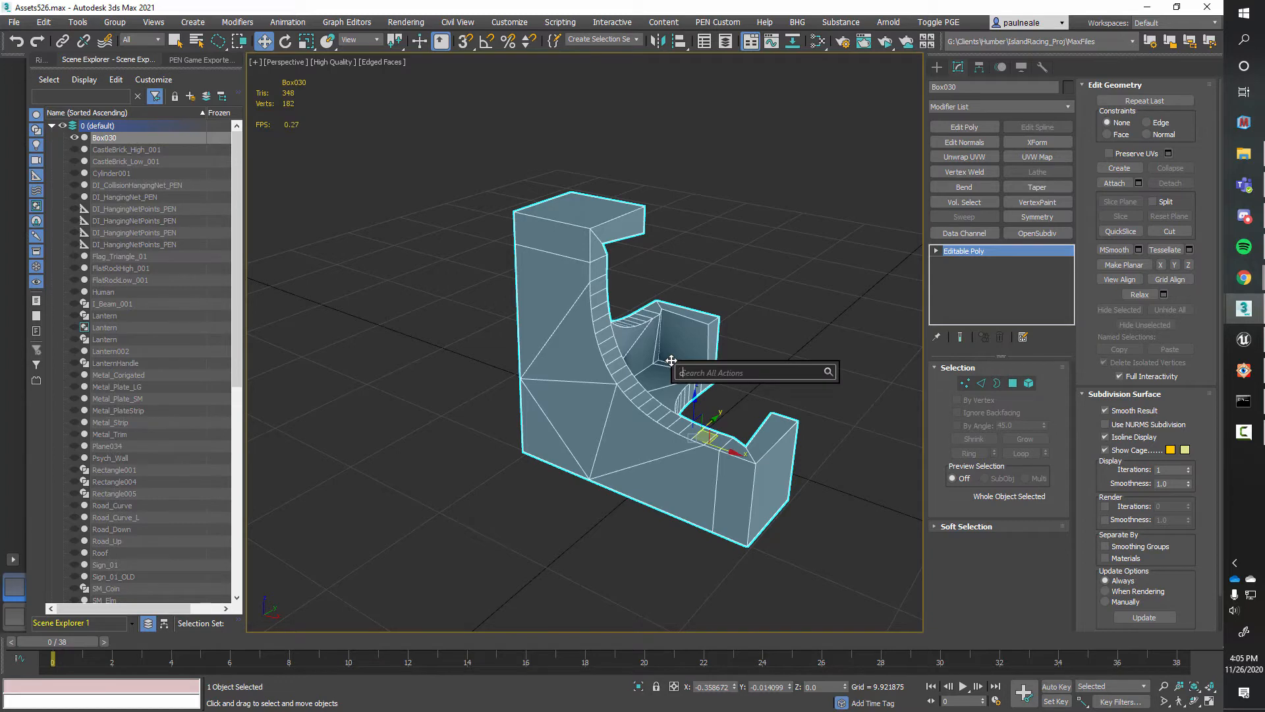
type("cham")
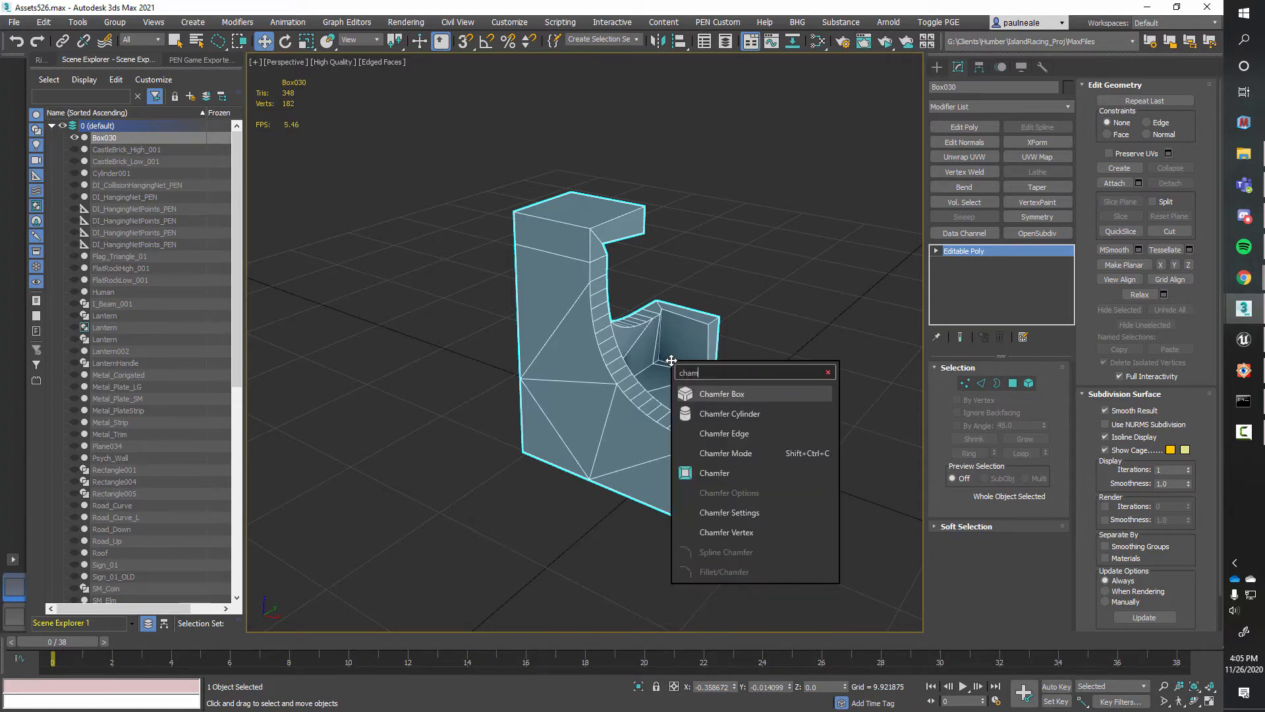
left_click(726, 474)
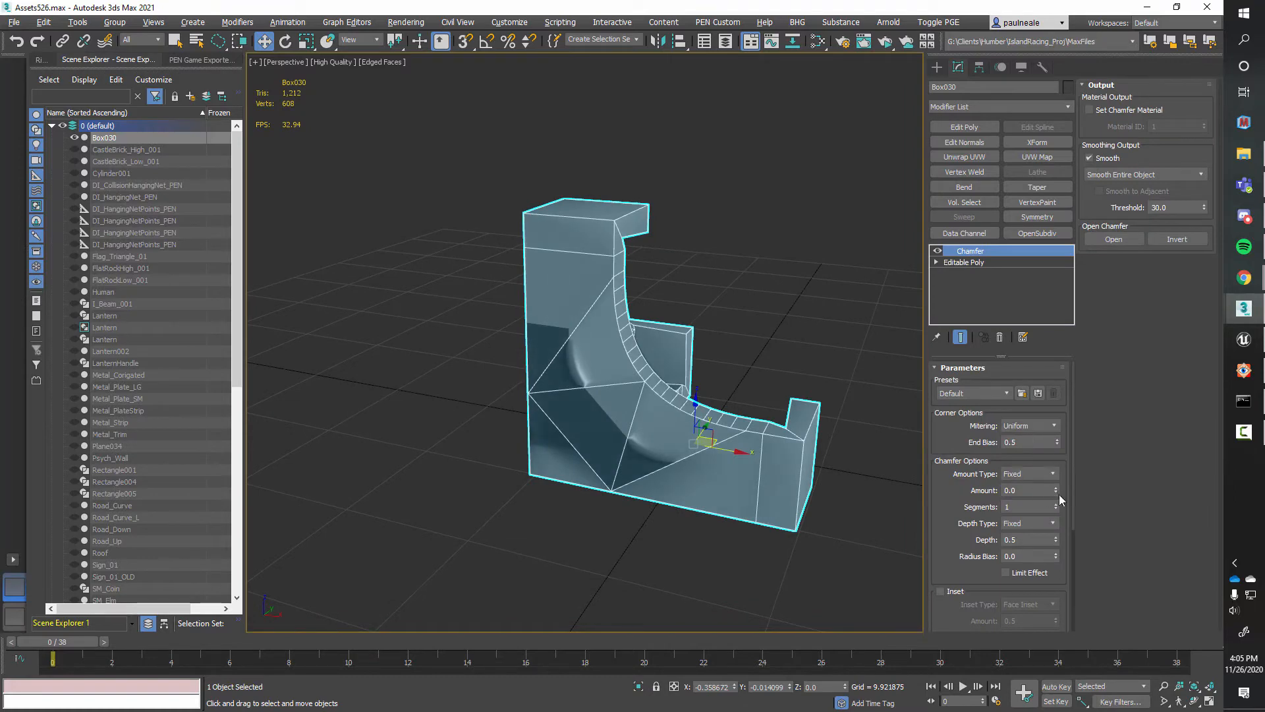
left_click_drag(1056, 488, 1060, 459)
middle_click_drag(697, 384, 676, 392, "alt")
scroll(671, 395, "up", 6)
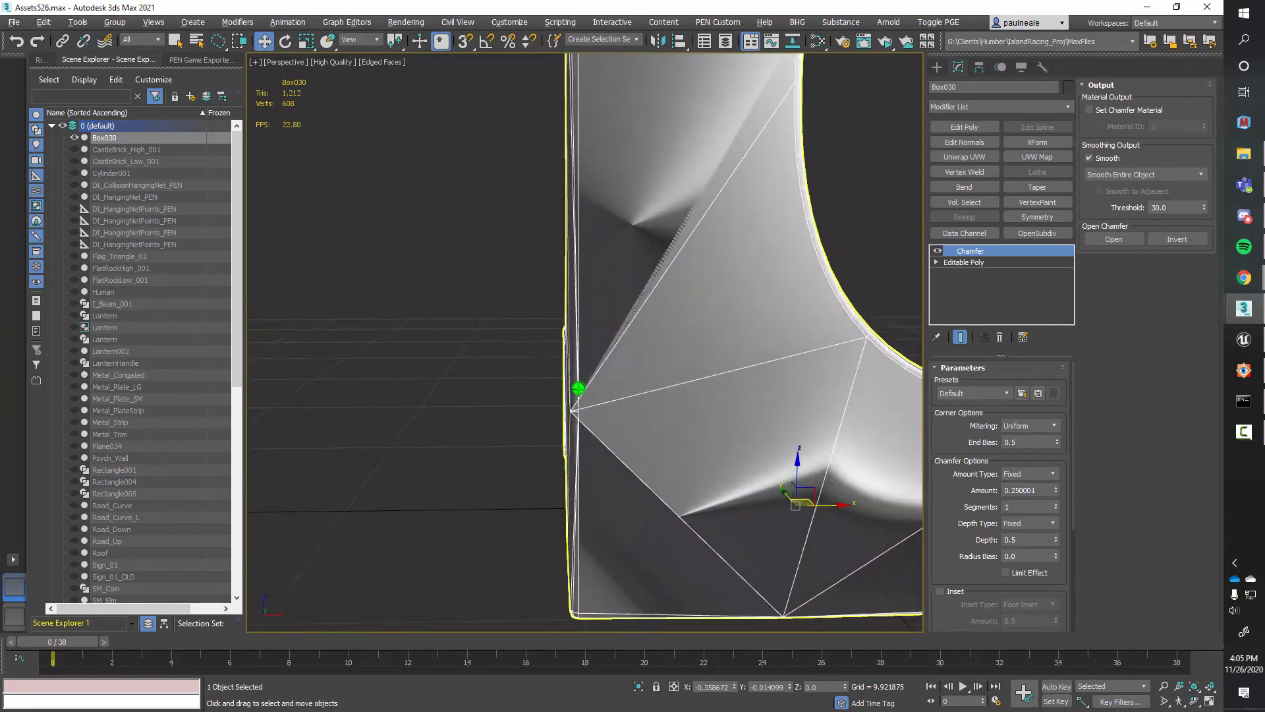
scroll(671, 395, "down", 8)
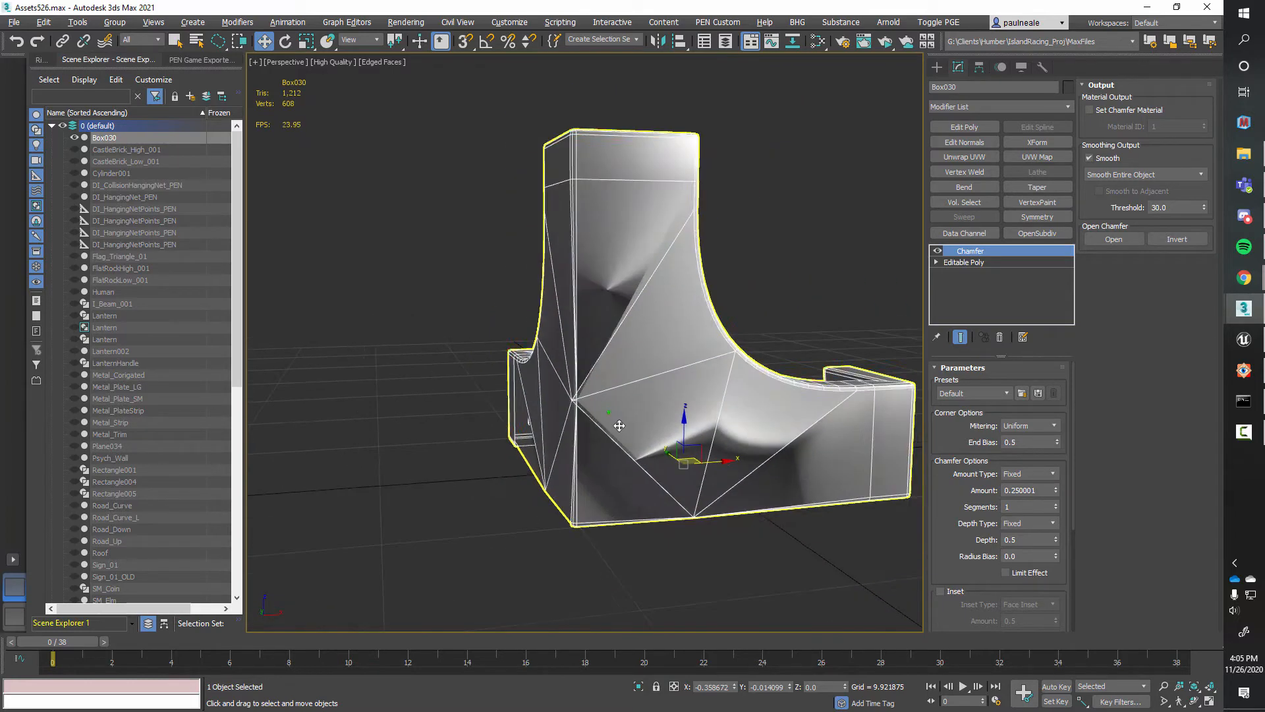
middle_click_drag(662, 438, 611, 432, "alt")
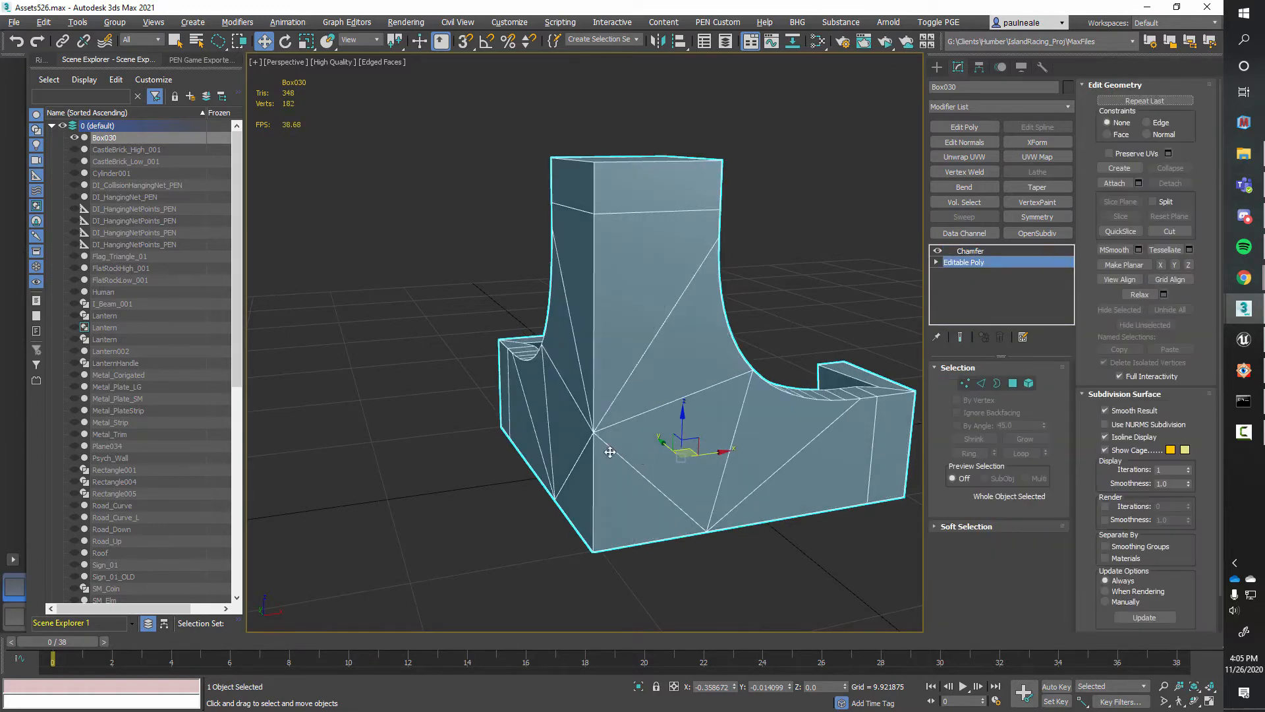
In the base mesh, select the overlapping vertices where the triangulated edges meet on the bracket's outer edges and weld them
scroll(659, 434, "up", 6)
key("1")
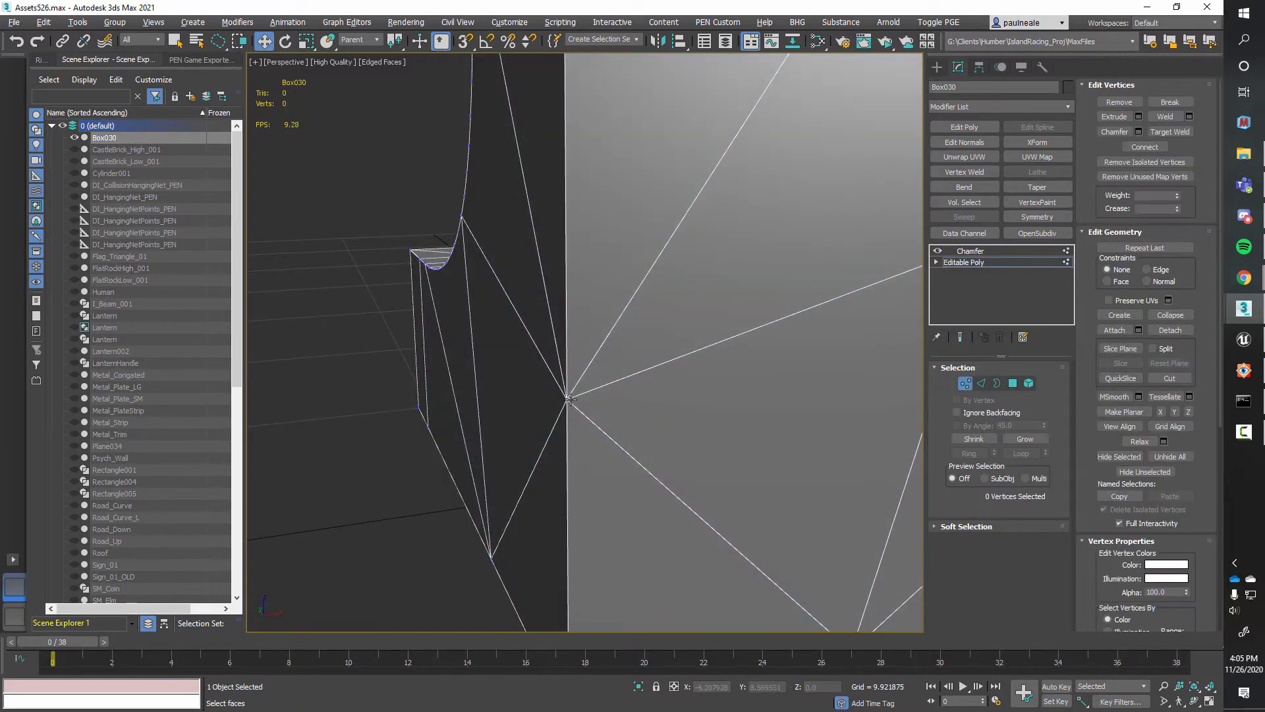
left_click_drag(594, 393, 564, 413)
right_click(564, 413)
left_click(567, 398)
mouse_move(567, 398)
middle_mouse_down("alt")
mouse_move(641, 452)
mouse_move(558, 377)
middle_mouse_up("alt")
left_click_drag(558, 378, 593, 402)
right_click(593, 402)
scroll(637, 447, "down", 10)
middle_click_drag(644, 520, 593, 395, "alt")
scroll(516, 439, "up", 5)
right_click(614, 389)
left_click(561, 484)
Weld the remaining overlapping vertices midway up the outer vertical edge and along the bottom edge of the adjacent side
scroll(593, 396, "up", 4)
middle_click_drag(527, 329, 381, 422, "alt")
right_click(573, 378)
left_click(540, 470)
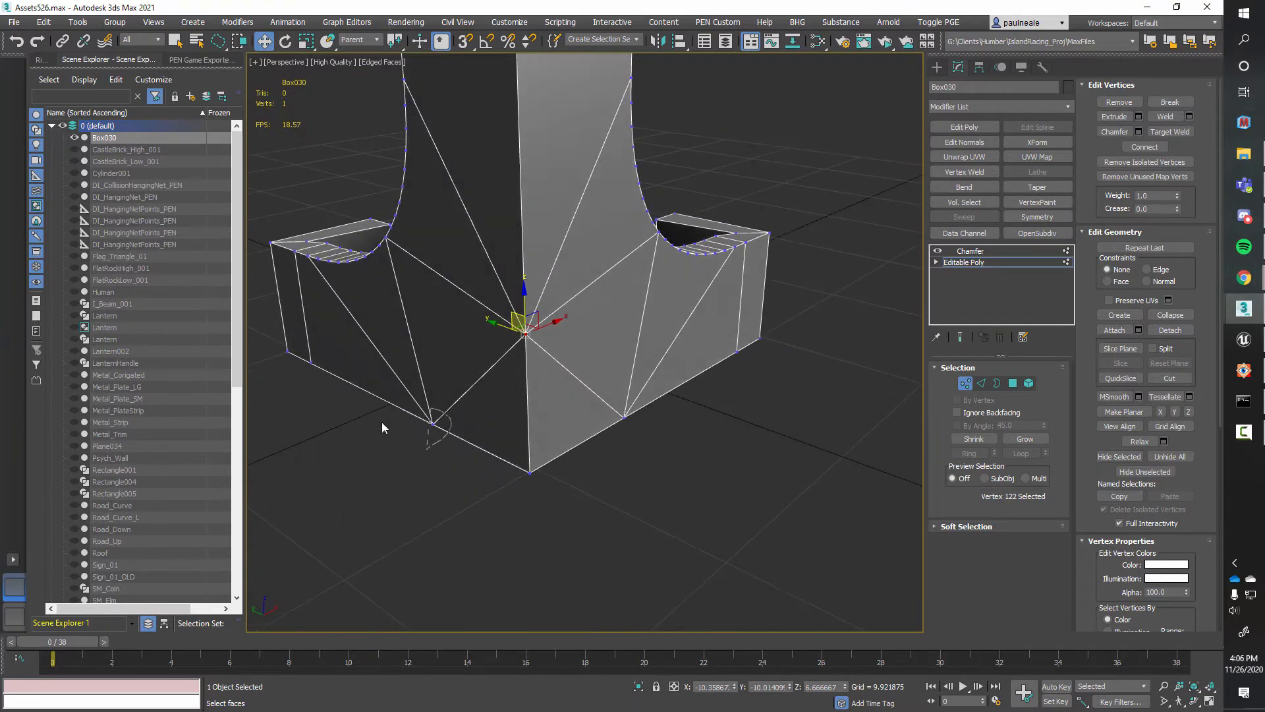
right_click(415, 443)
left_click(396, 531)
Select the welded vertex on the outer vertical edge and turn on the end-result display to check the chamfer there
middle_click_drag(395, 530, 685, 317, "alt")
left_click(510, 347)
scroll(540, 324, "up", 4)
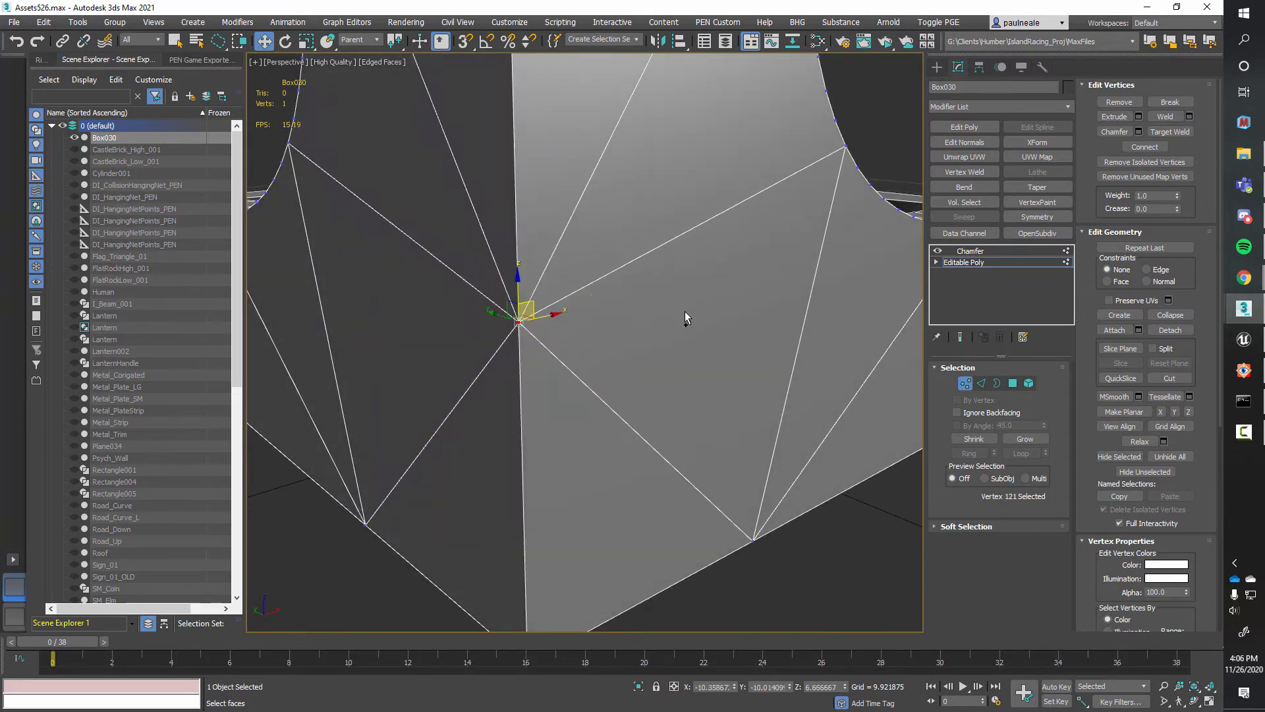
scroll(685, 317, "down", 2)
left_click(960, 337)
scroll(610, 382, "down", 3)
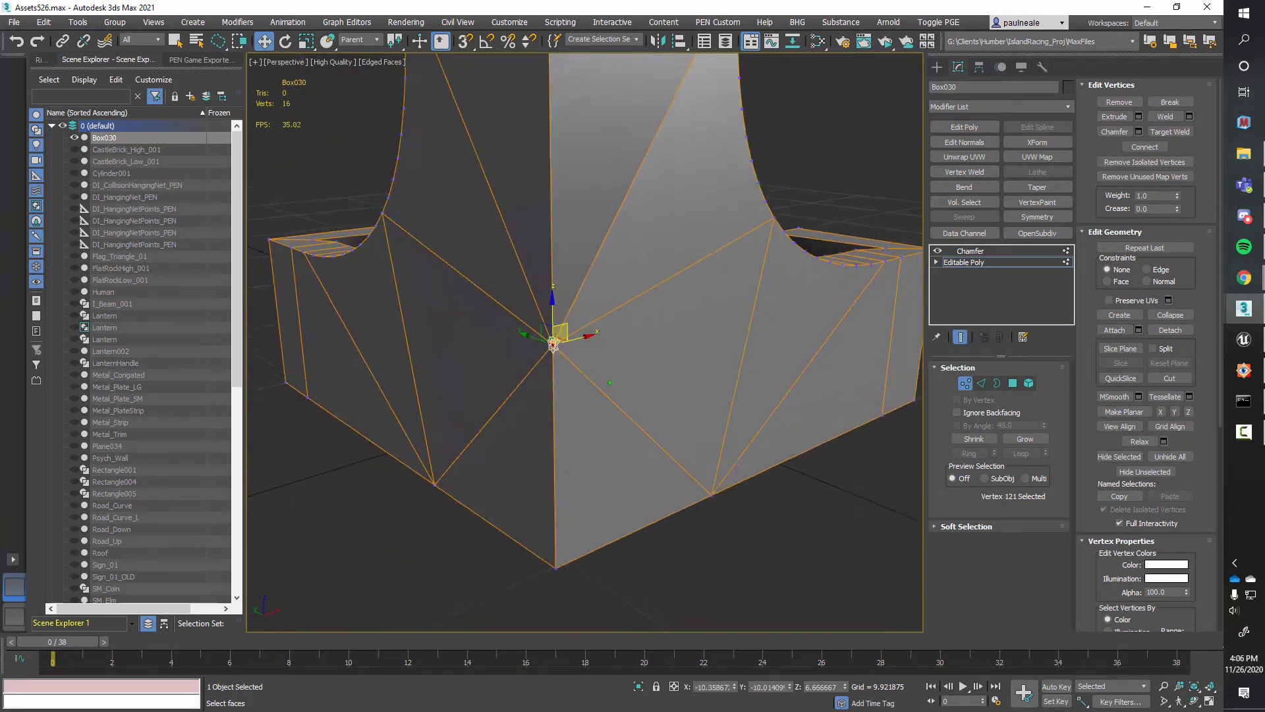
middle_click_drag(609, 383, 751, 369, "alt")
Leave vertex editing on the base mesh and set the Chamfer modifier's Selection to All Edges
left_click(969, 251)
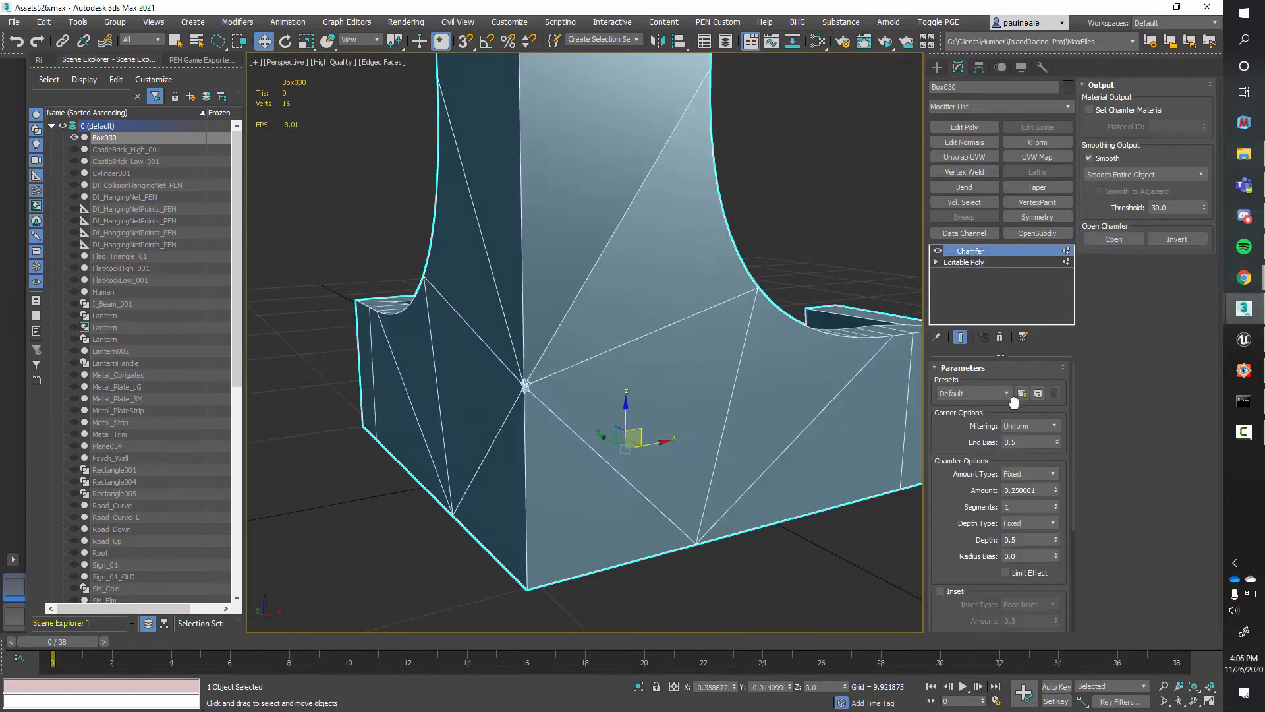
middle_click_drag(579, 428, 685, 369, "alt")
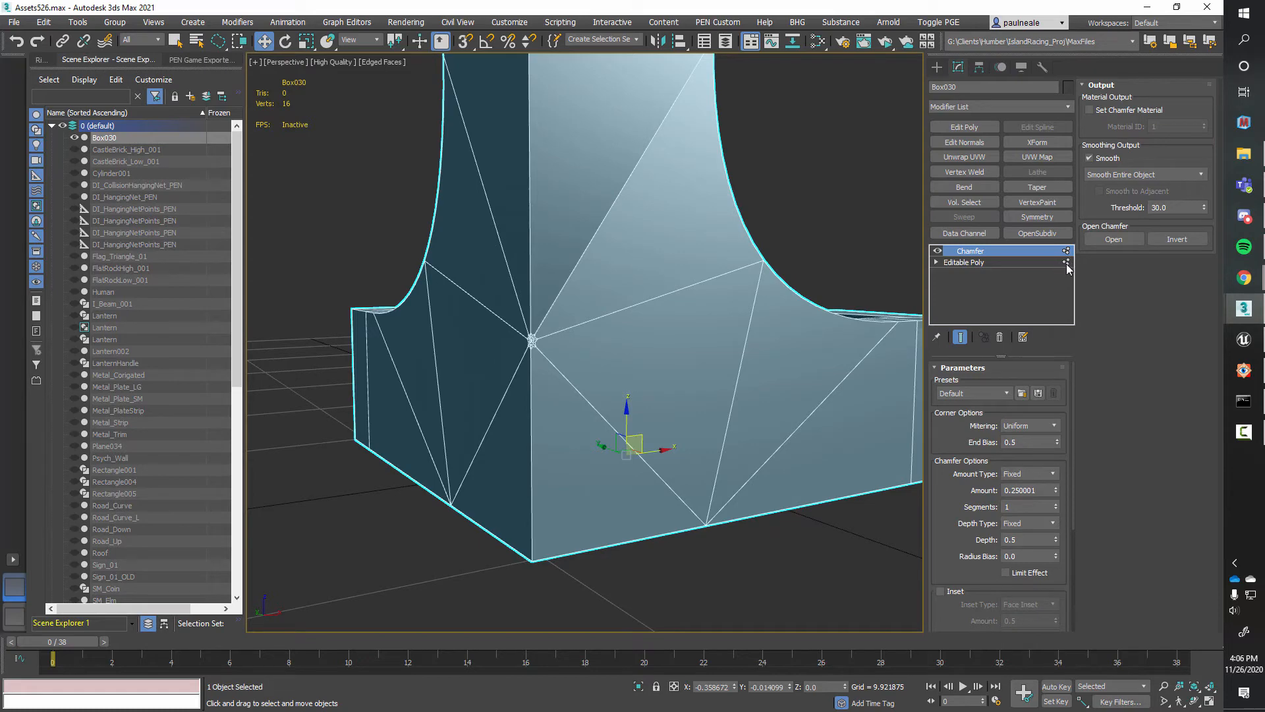
left_click(1060, 264)
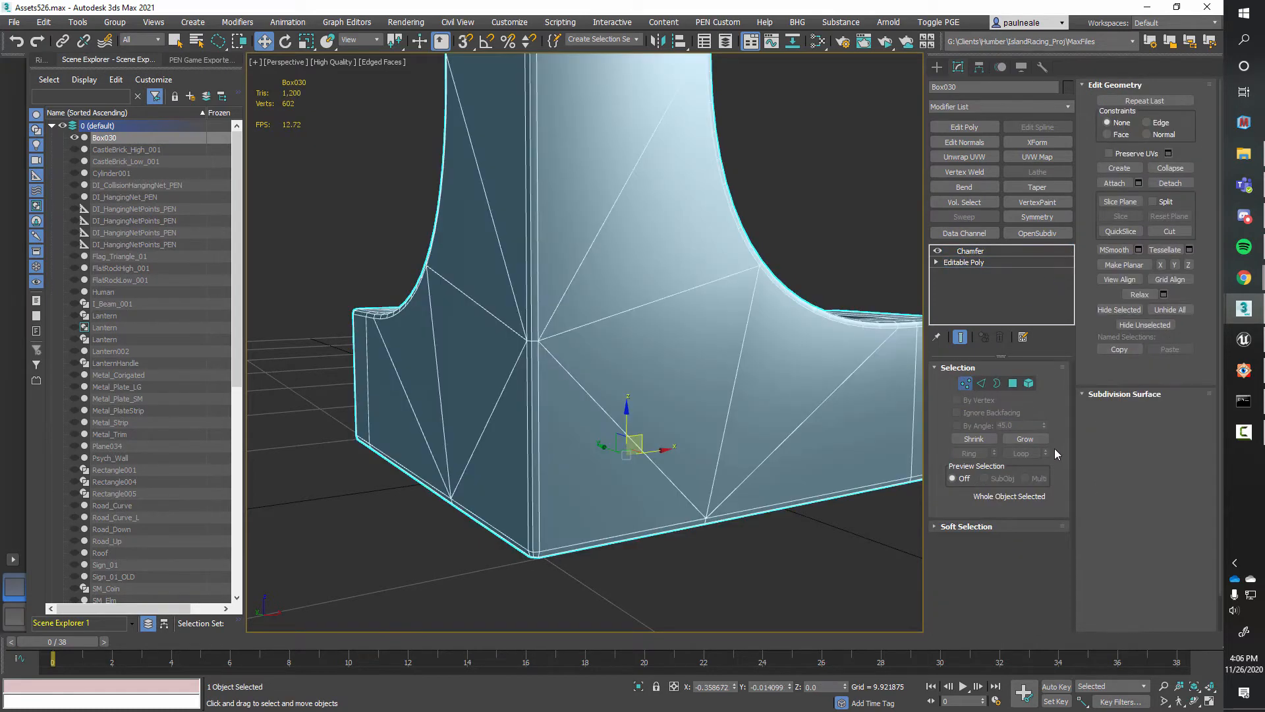
left_click(1006, 251)
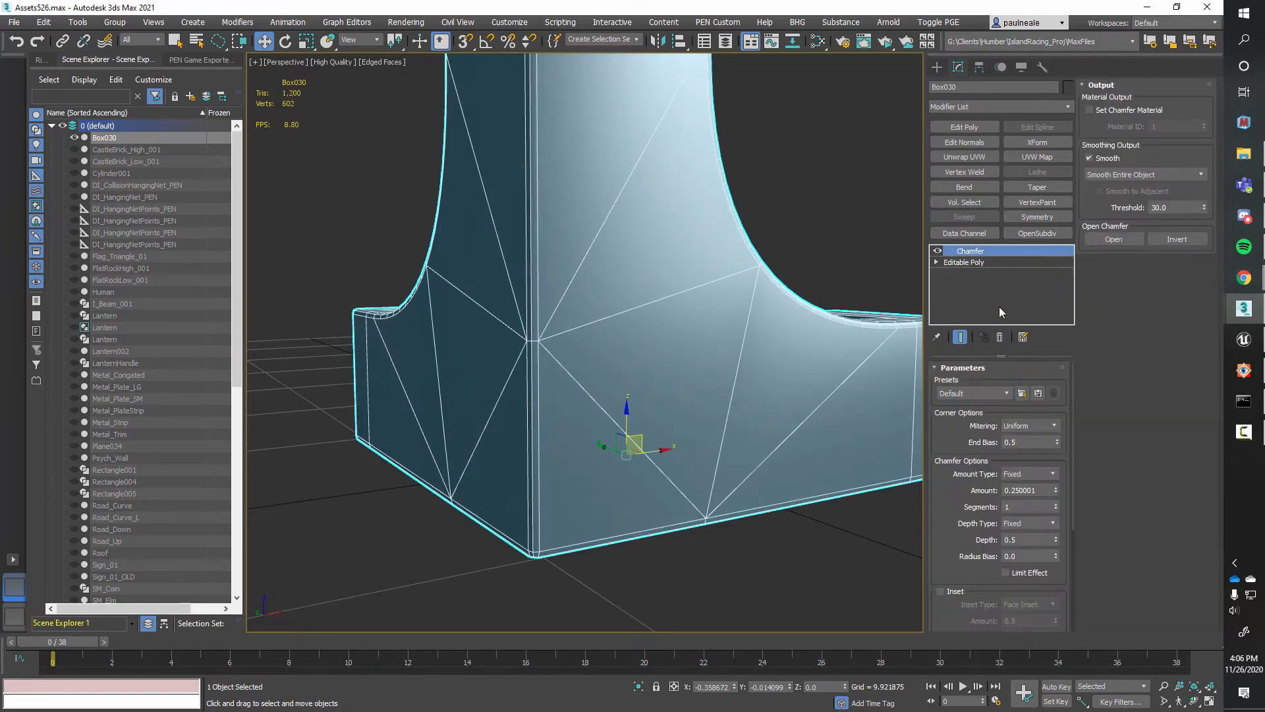
left_click_drag(947, 527, 948, 368)
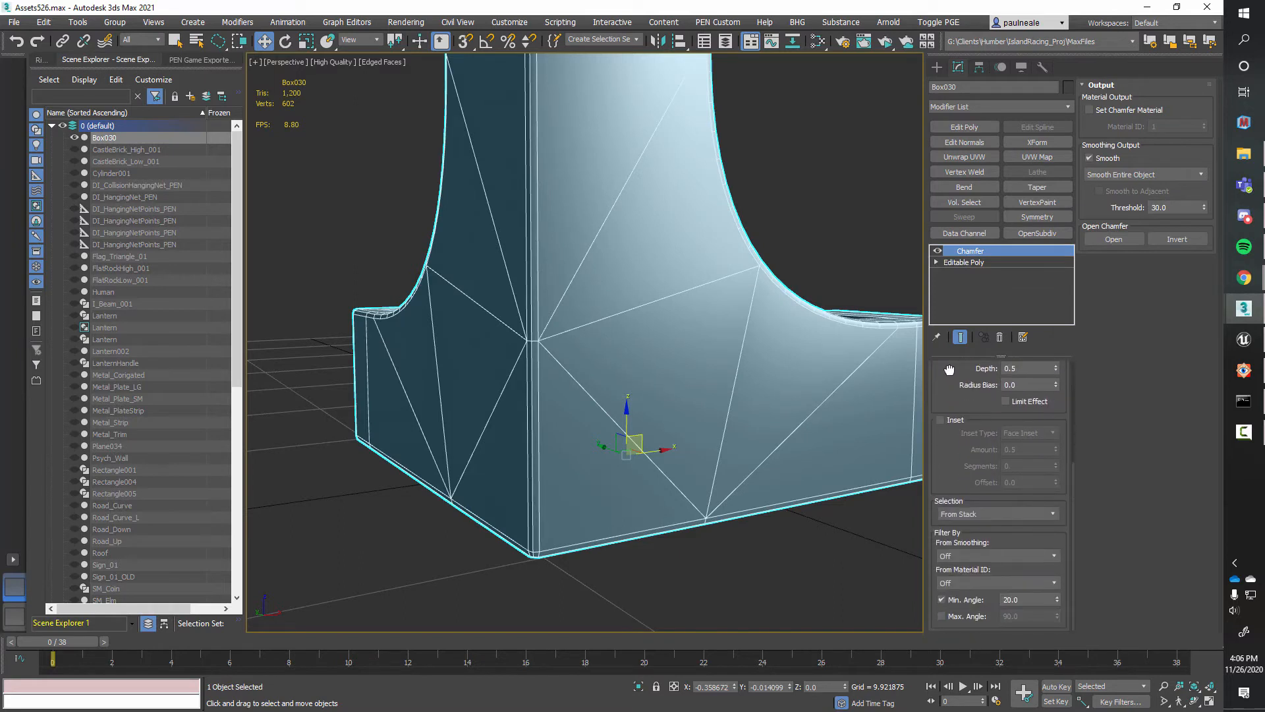
left_click(976, 514)
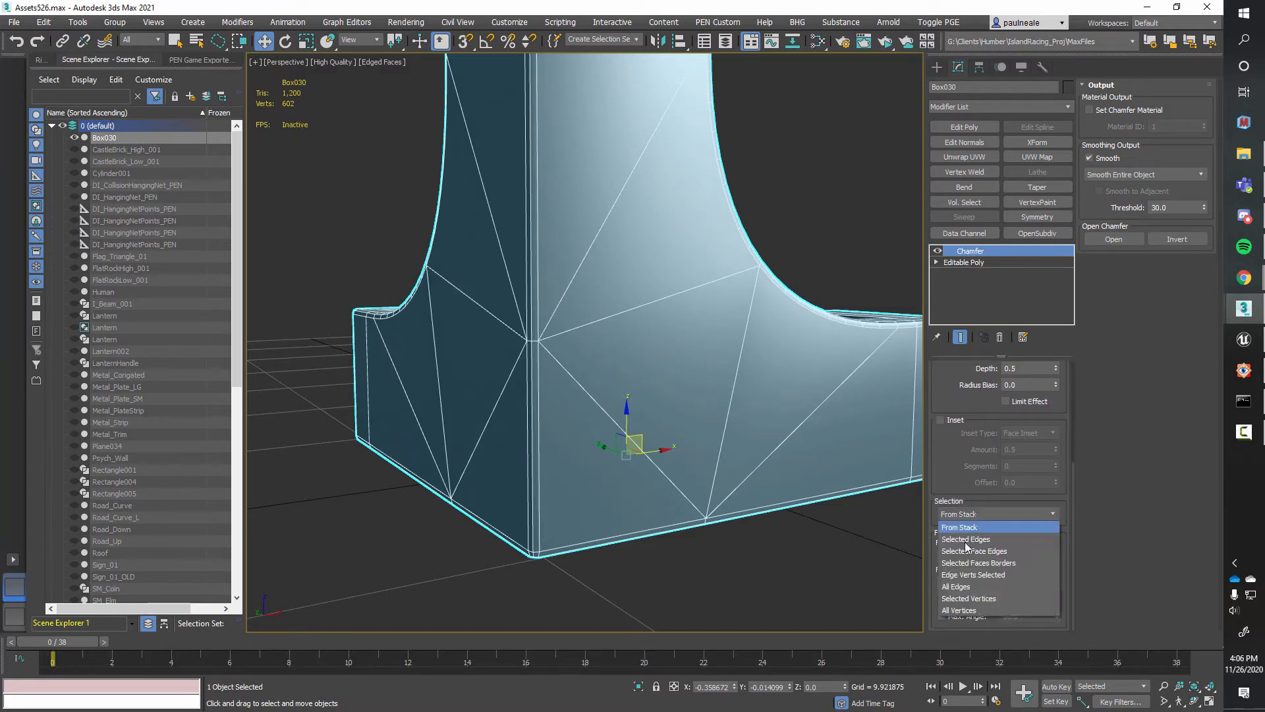
left_click(963, 587)
Turn off the edged-faces display and increase the Chamfer modifier's amount to about 0.34
scroll(633, 438, "down", 5)
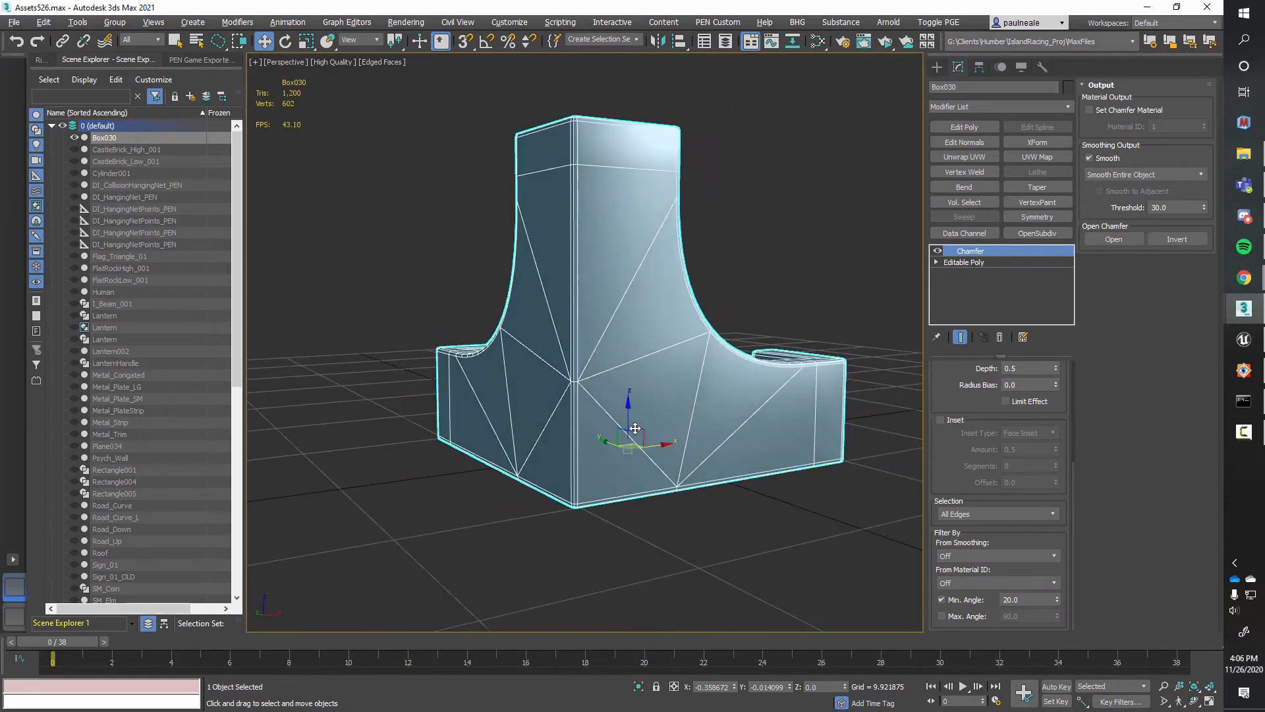
mouse_move(633, 438)
middle_mouse_down("alt")
mouse_move(638, 390)
mouse_move(717, 429)
mouse_move(715, 488)
mouse_move(790, 497)
mouse_move(607, 465)
mouse_move(658, 460)
mouse_move(596, 464)
mouse_move(610, 446)
middle_mouse_up("alt")
key("F4")
middle_click_drag(696, 428, 702, 459, "alt")
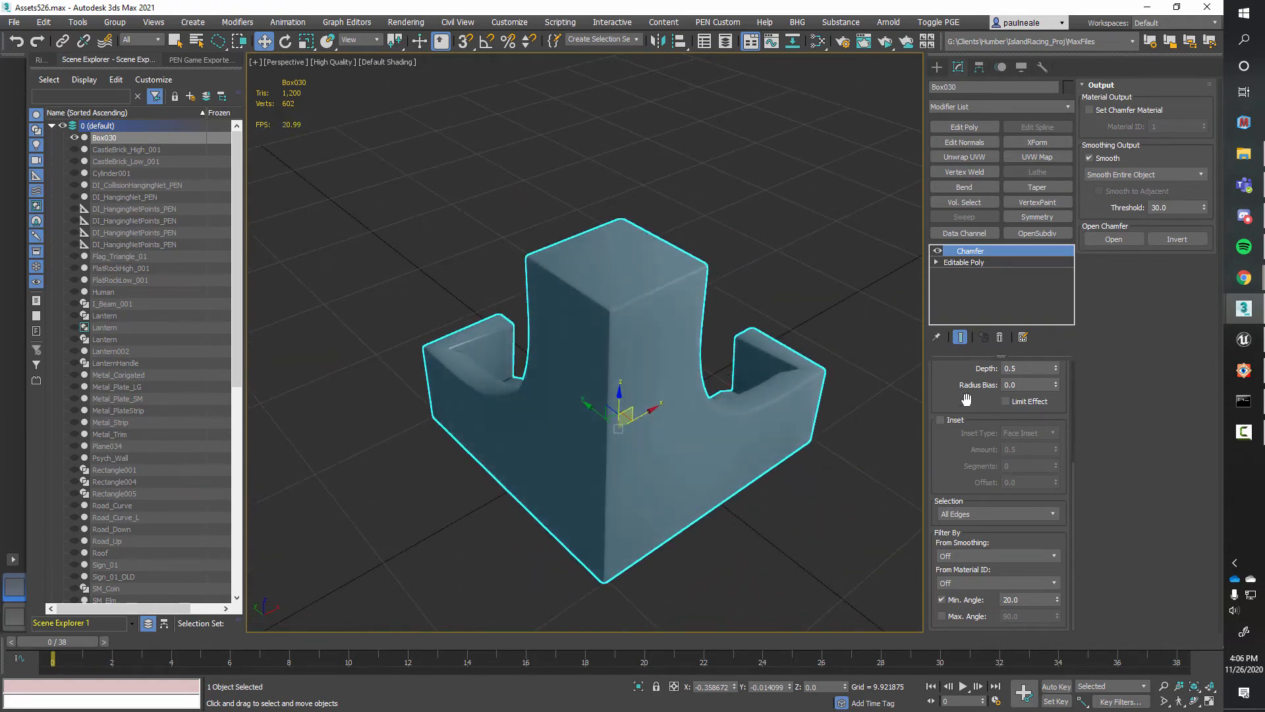
scroll(1087, 436, "up", 4)
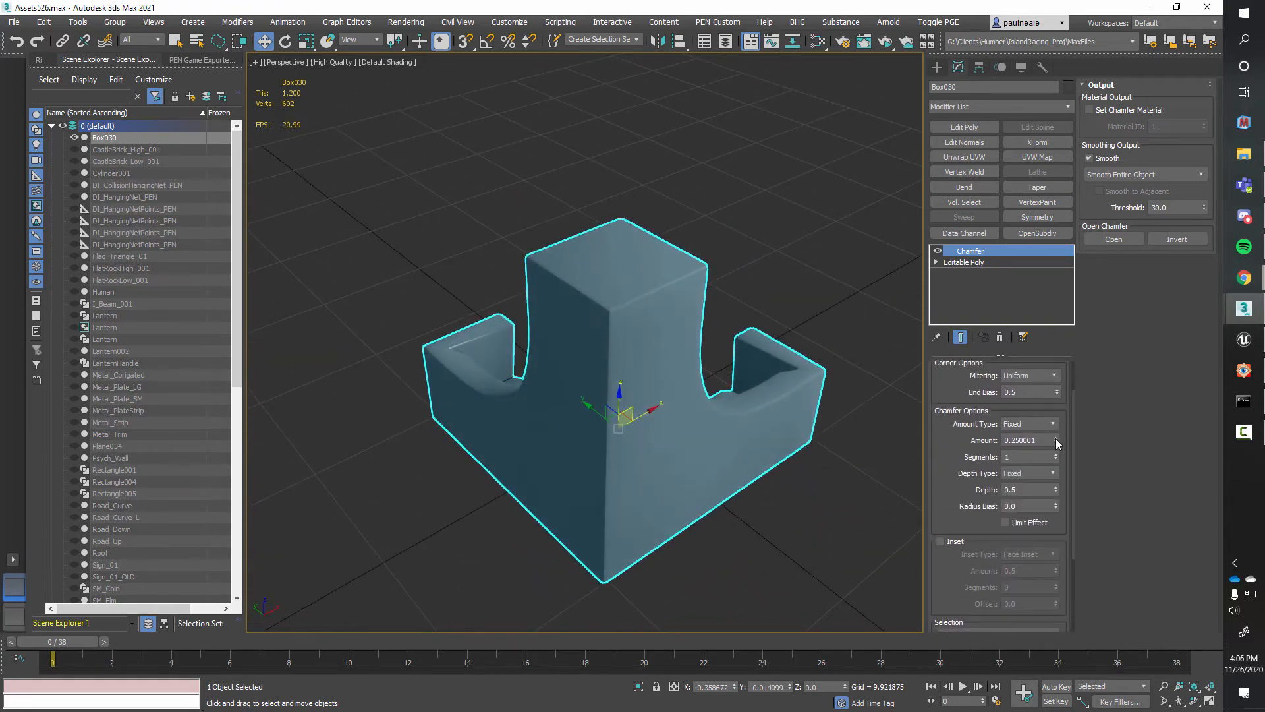
left_click_drag(1056, 439, 1059, 425)
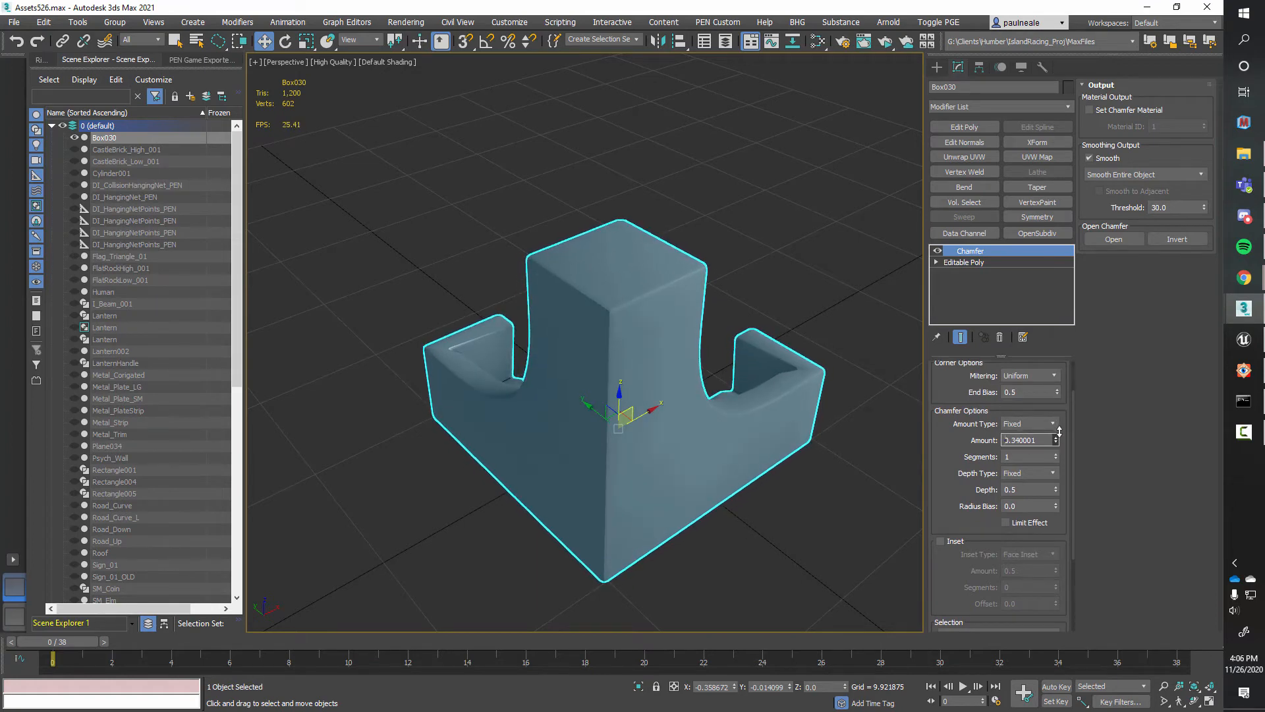
Turn the edged-faces display back on and increase the Chamfer modifier's amount to about 0.41
mouse_move(697, 452)
middle_mouse_down()
mouse_move(678, 448)
mouse_move(794, 469)
middle_mouse_up()
key("F4")
mouse_move(1055, 439)
left_mouse_down()
mouse_move(1056, 418)
mouse_move(1056, 437)
left_mouse_up()
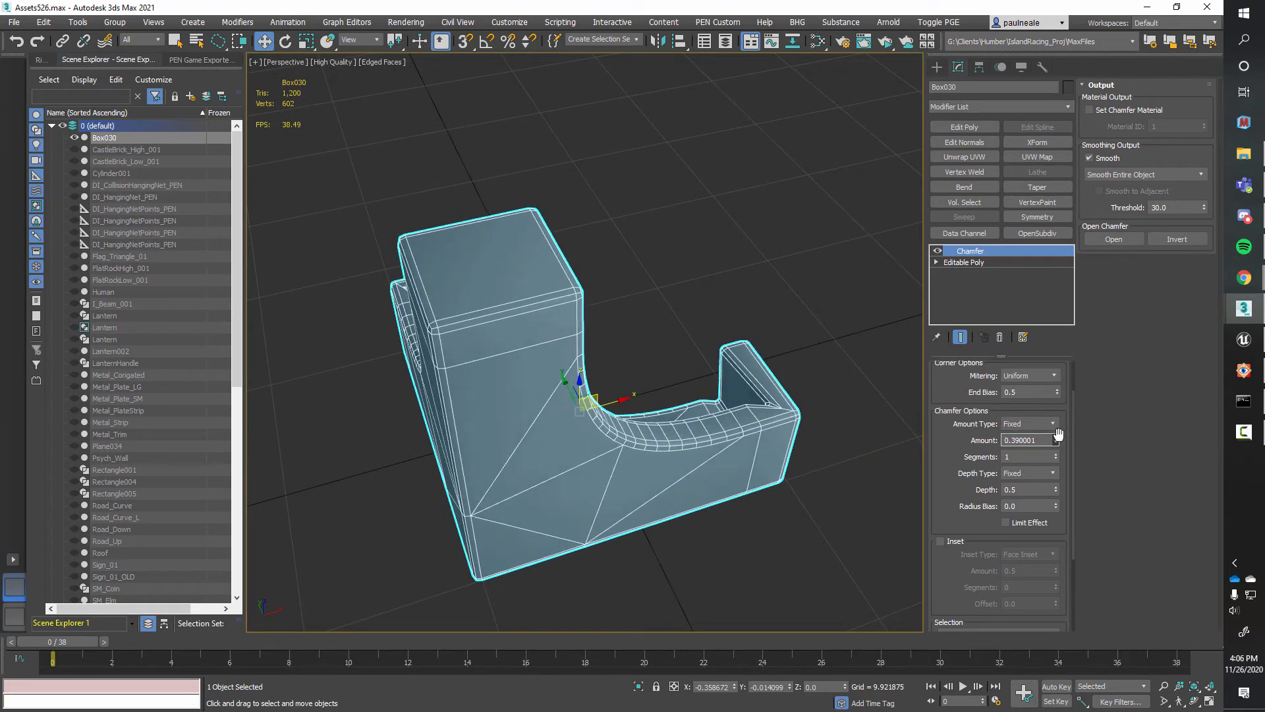
middle_click_drag(848, 446, 657, 435, "alt")
scroll(688, 401, "down", 3)
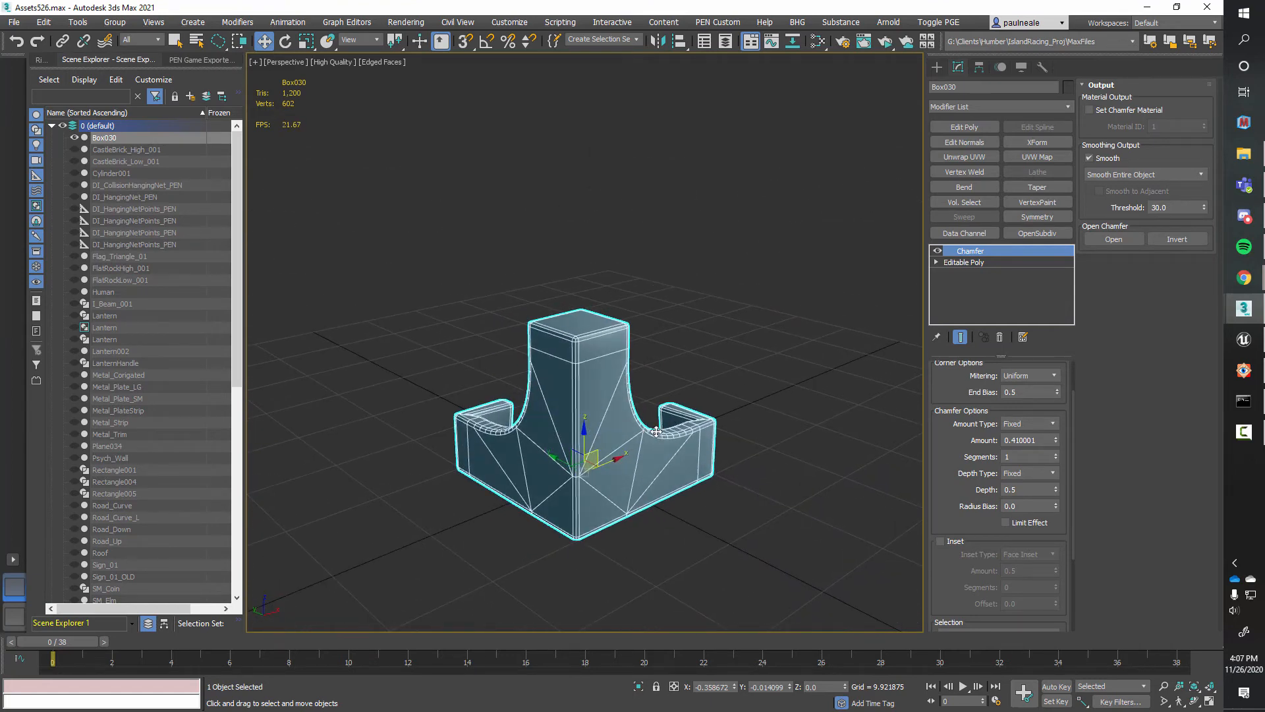
middle_click_drag(703, 440, 629, 425, "alt")
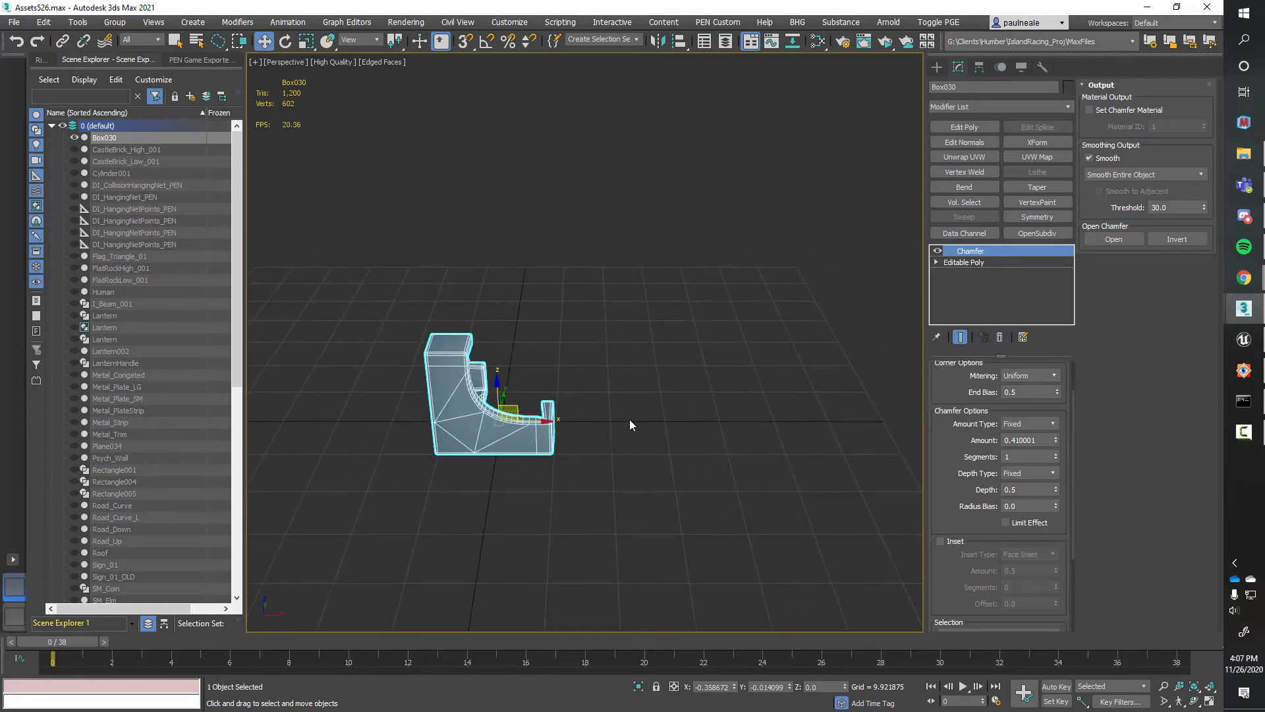
type("x")
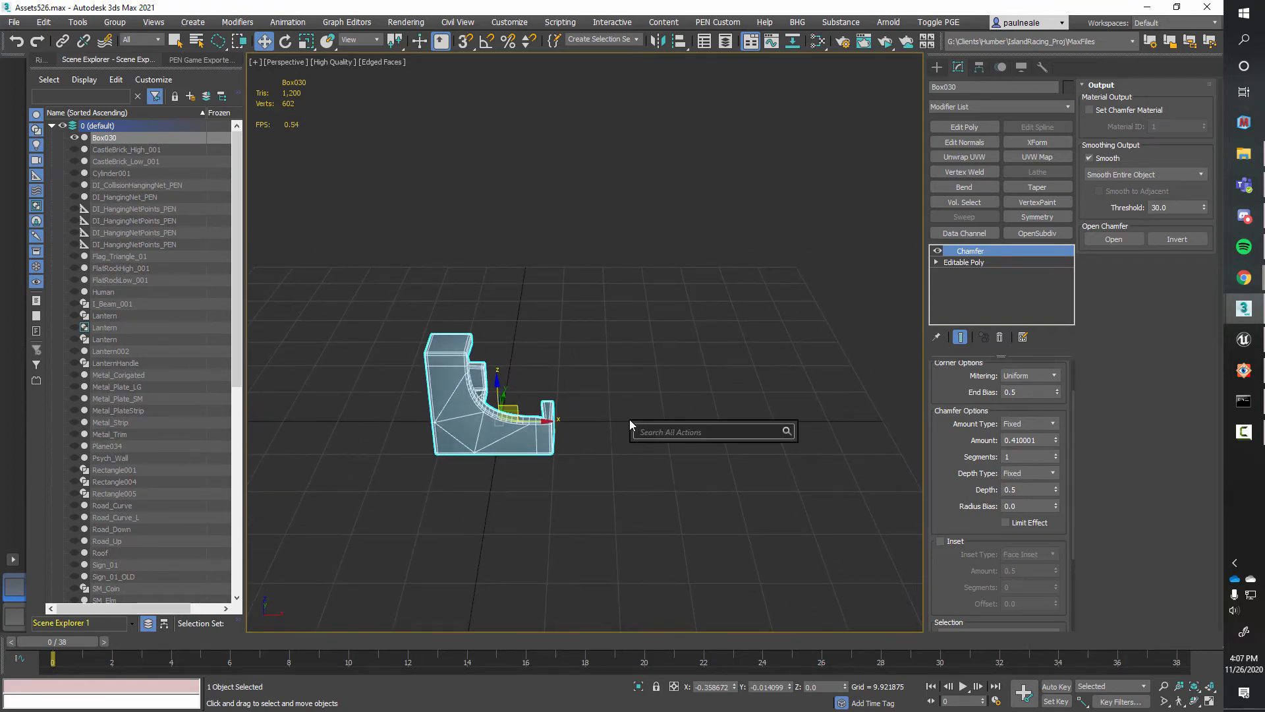
type("mirro")
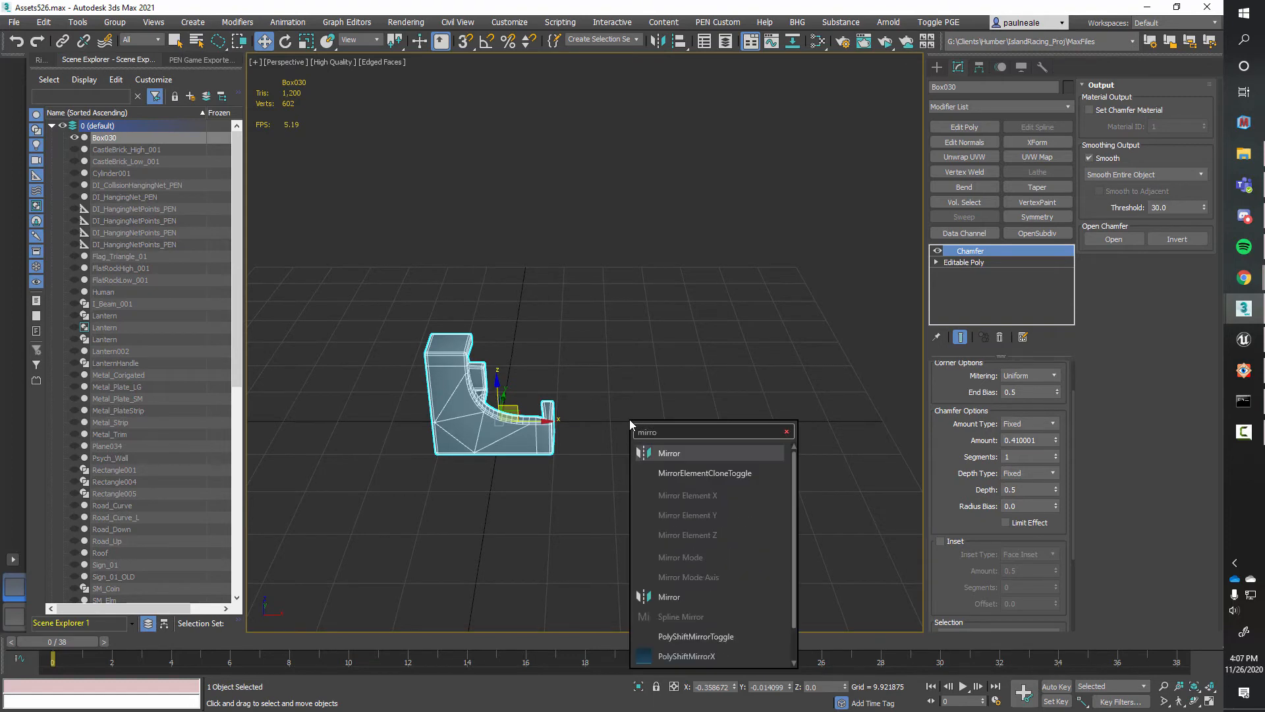
left_click(681, 454)
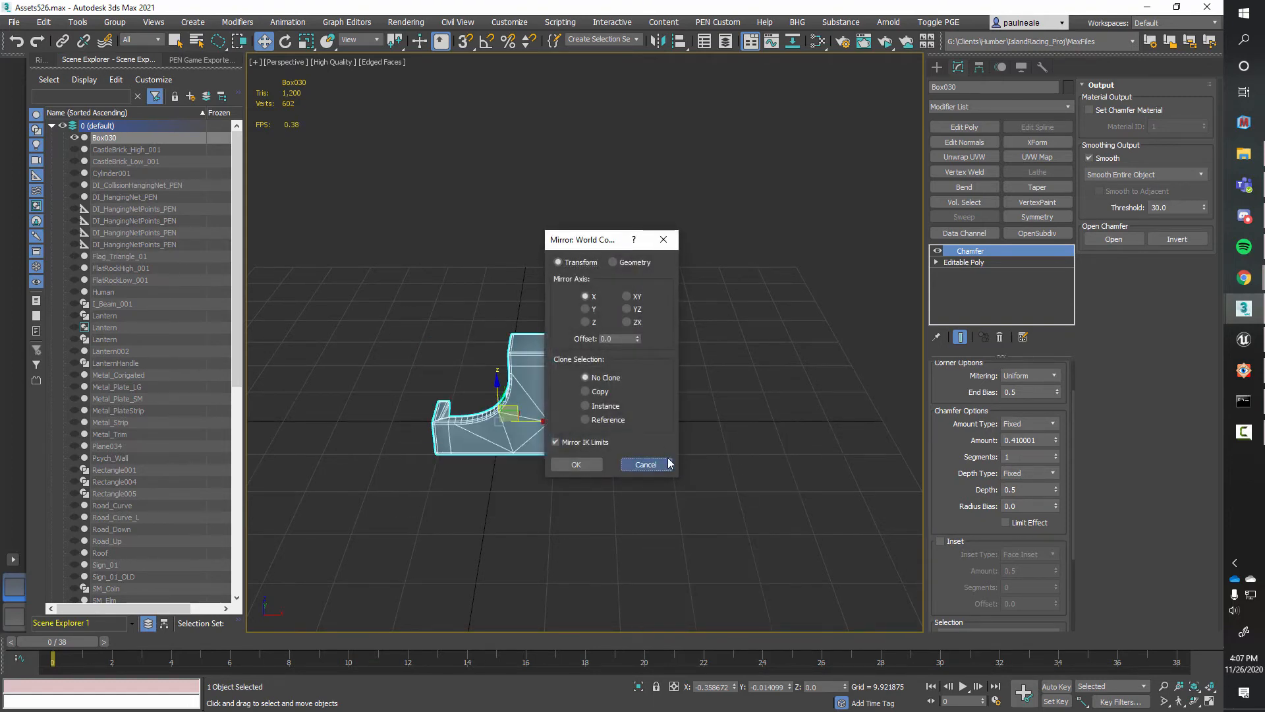
left_click(645, 464)
Add a Mirror modifier on the X axis with Copy enabled, moving its mirror center to about X 26.8
middle_click_drag(613, 473, 625, 458)
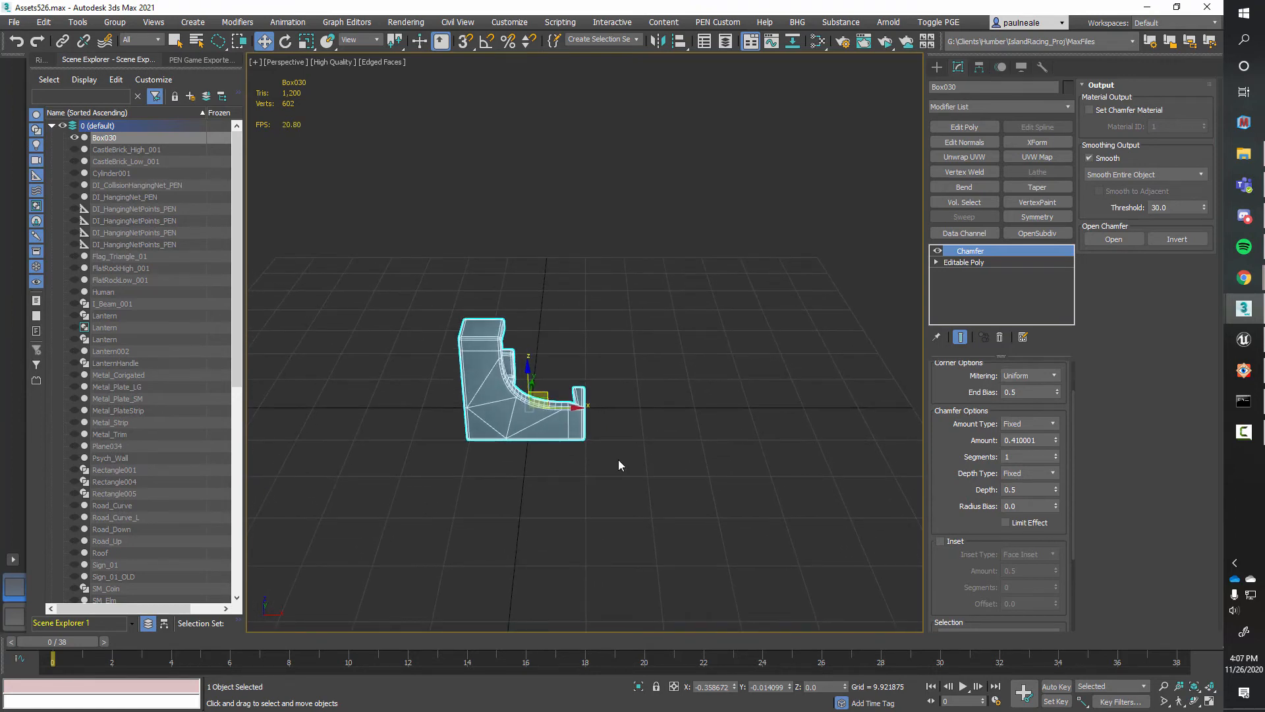
type("x")
type("mirro")
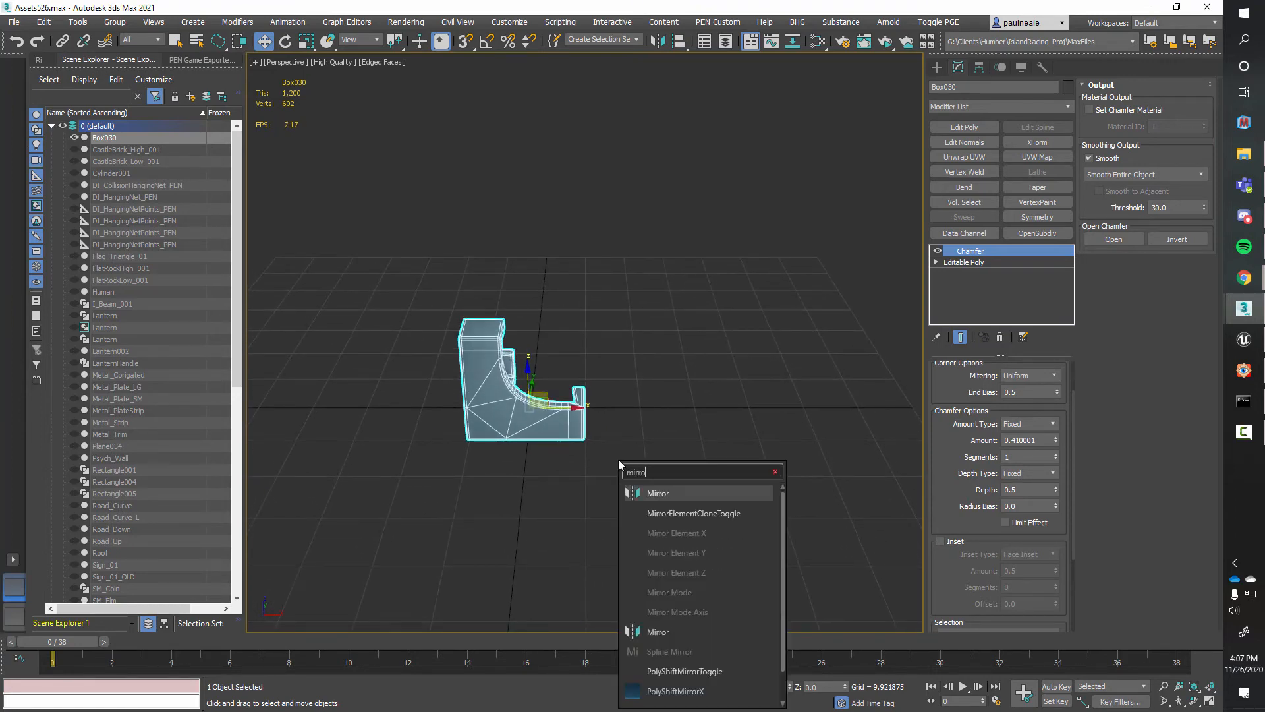
left_click(654, 631)
middle_click_drag(666, 469, 674, 442)
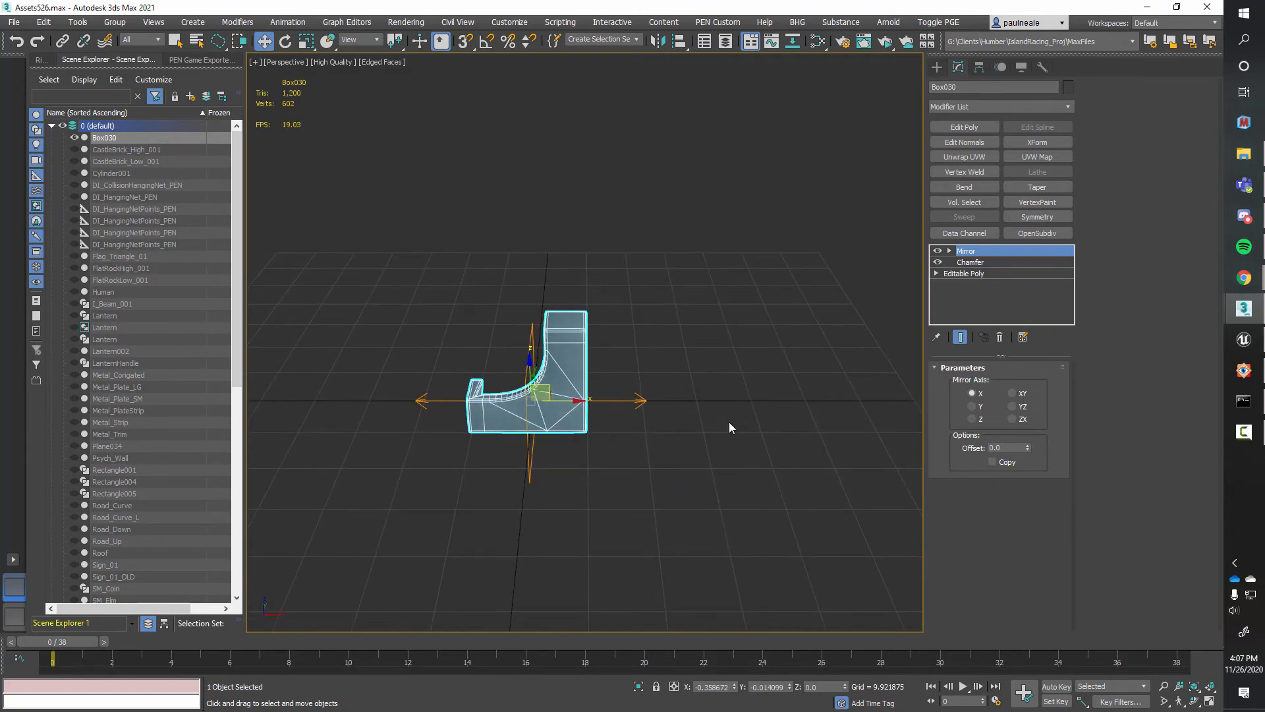
key("1")
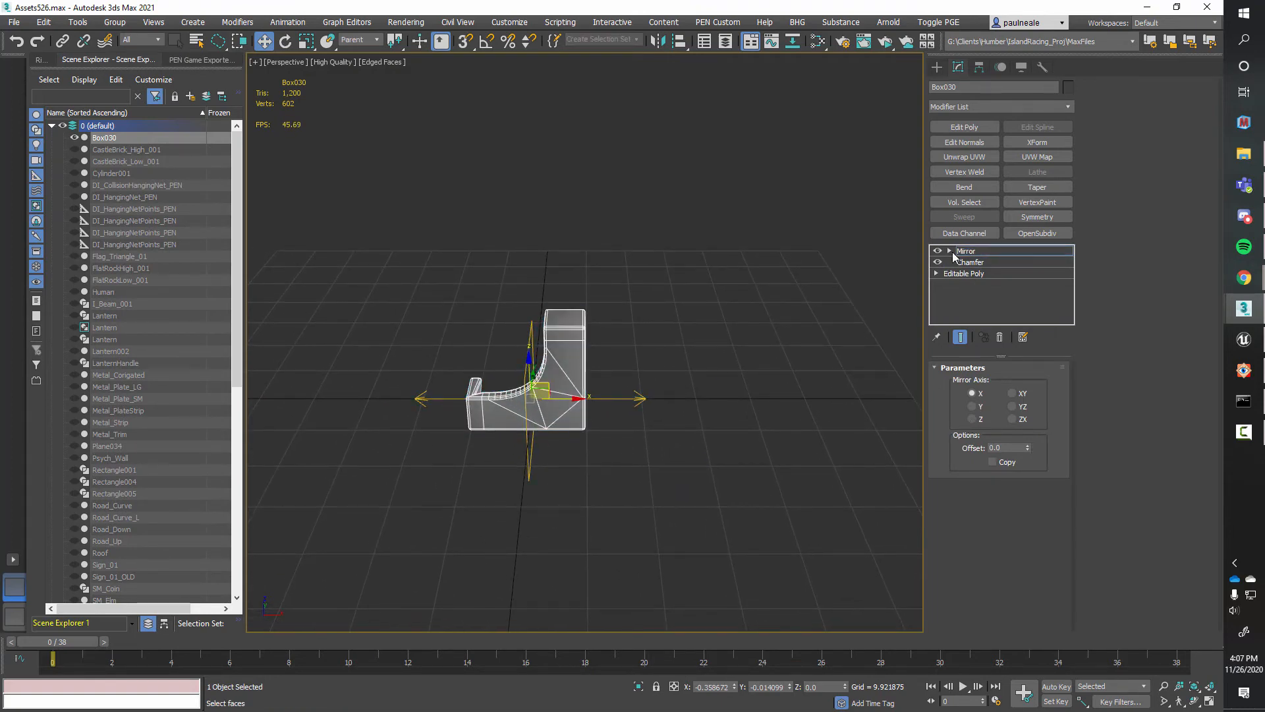
left_click_drag(560, 398, 699, 397)
left_click(993, 462)
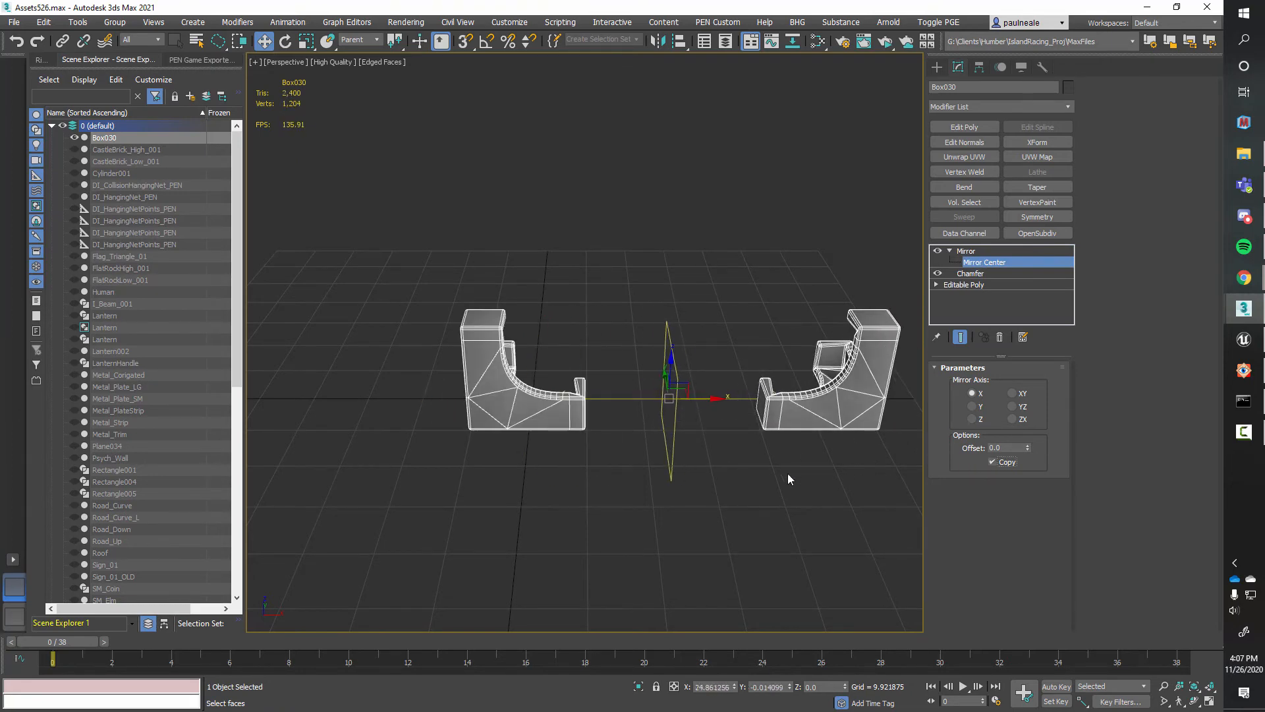
middle_click_drag(788, 473, 701, 494, "alt")
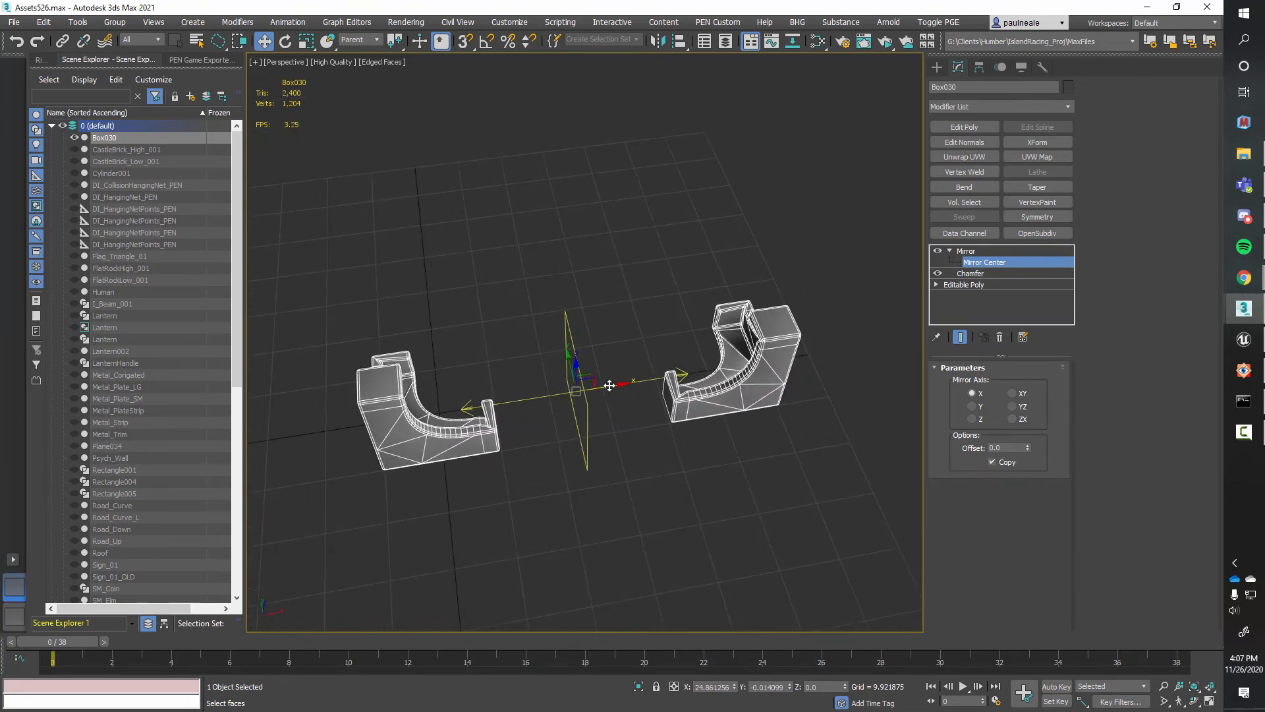
middle_click_drag(651, 457, 824, 399, "alt")
Duplicate the Mirror modifier on the stack as a Y-axis mirror and move its mirror center to about Y 26.5
left_click(969, 251)
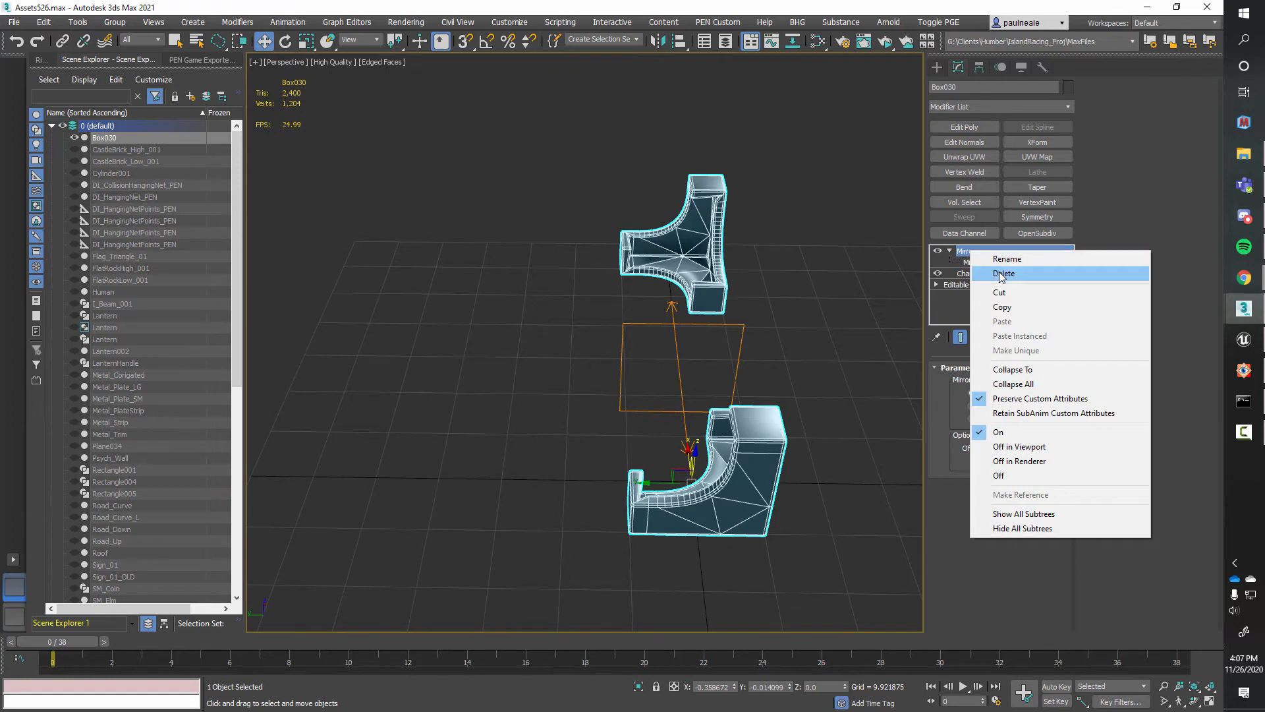
left_click(1005, 307)
right_click(977, 258)
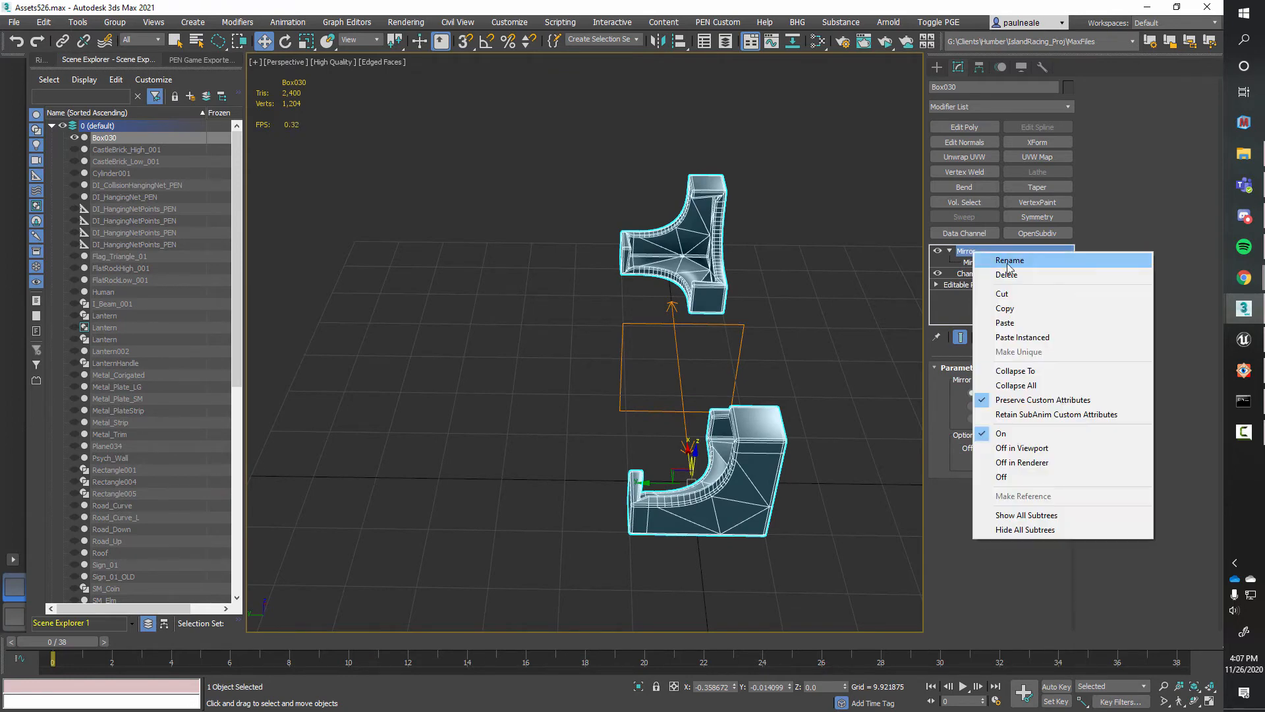
left_click(1014, 321)
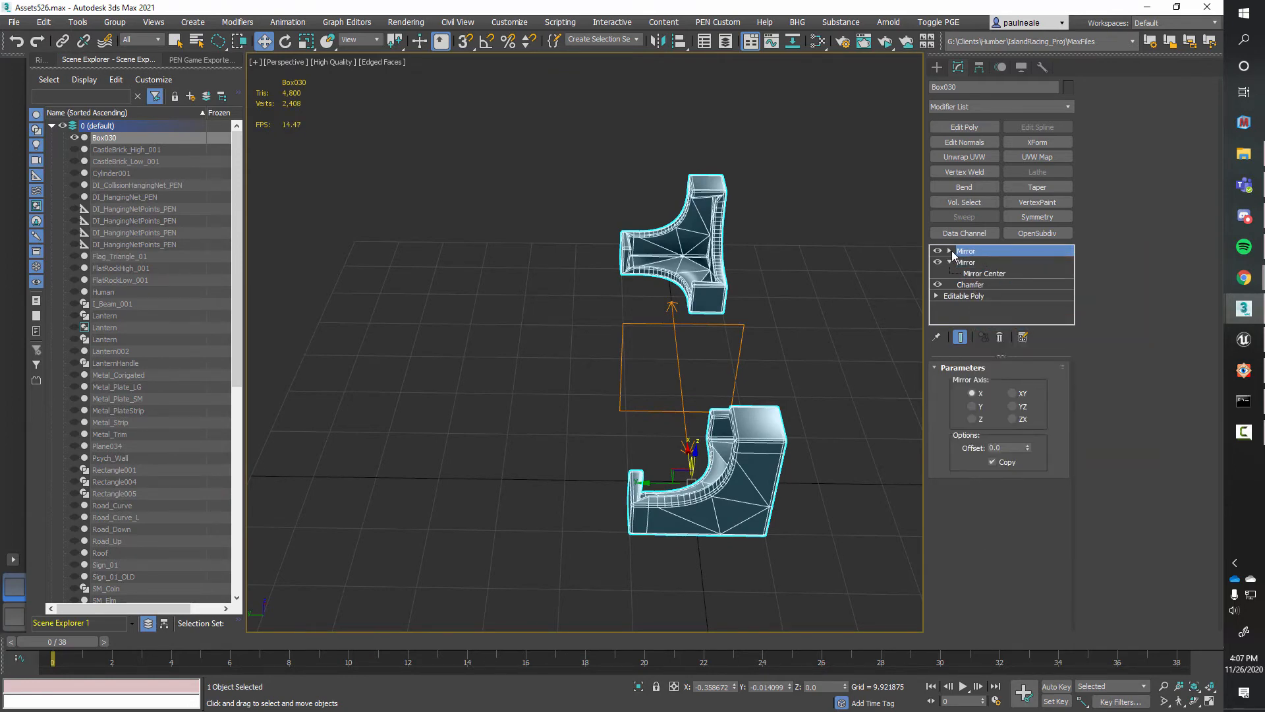
left_click(949, 251)
left_click(972, 407)
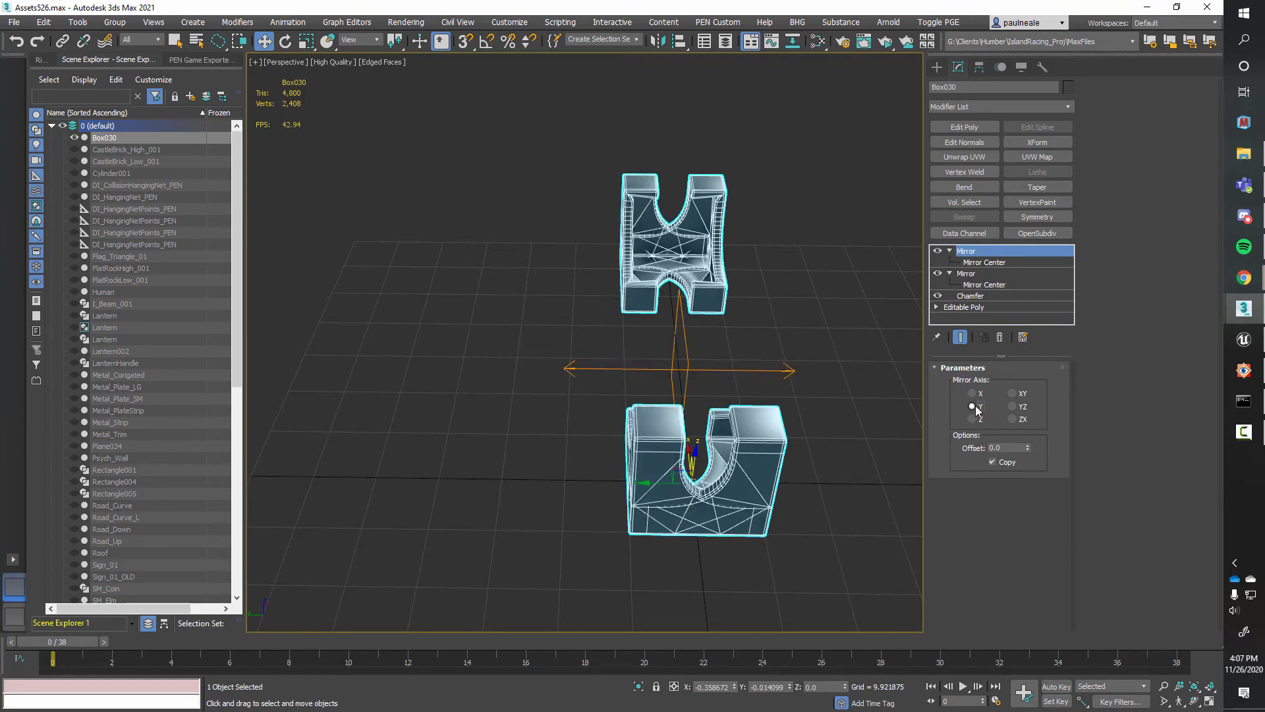
key("1")
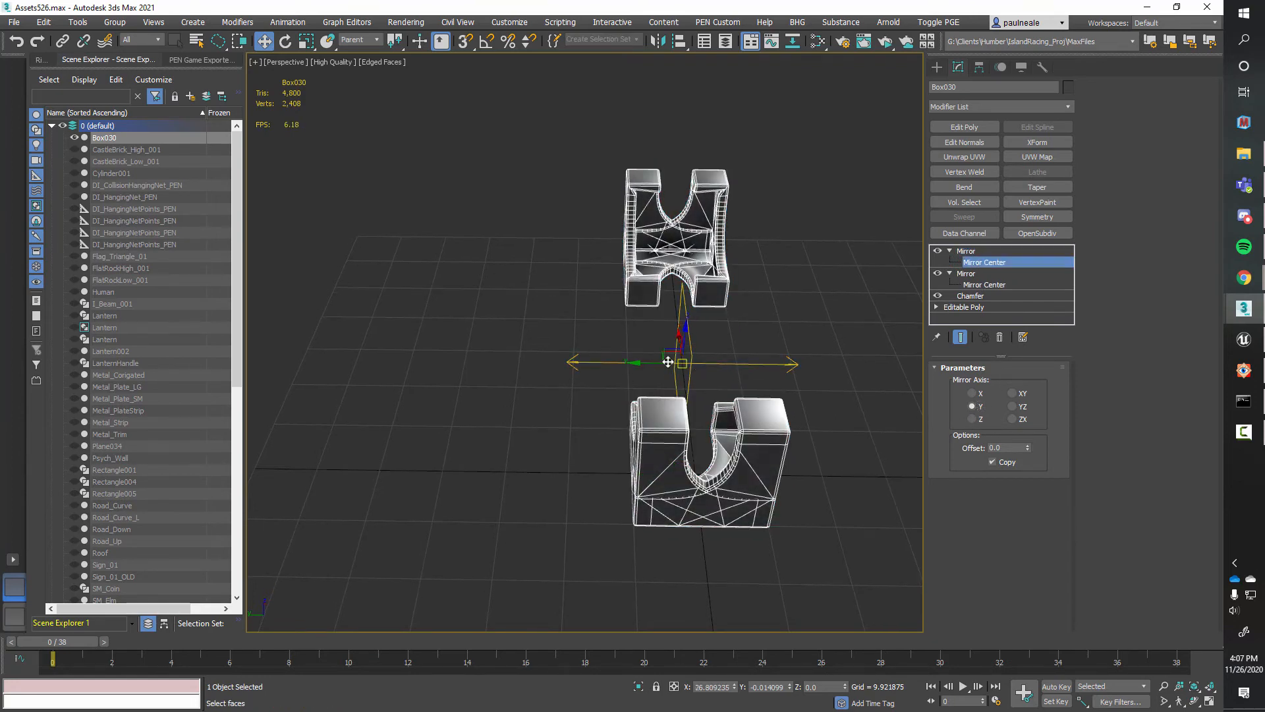
left_click_drag(643, 362, 583, 405)
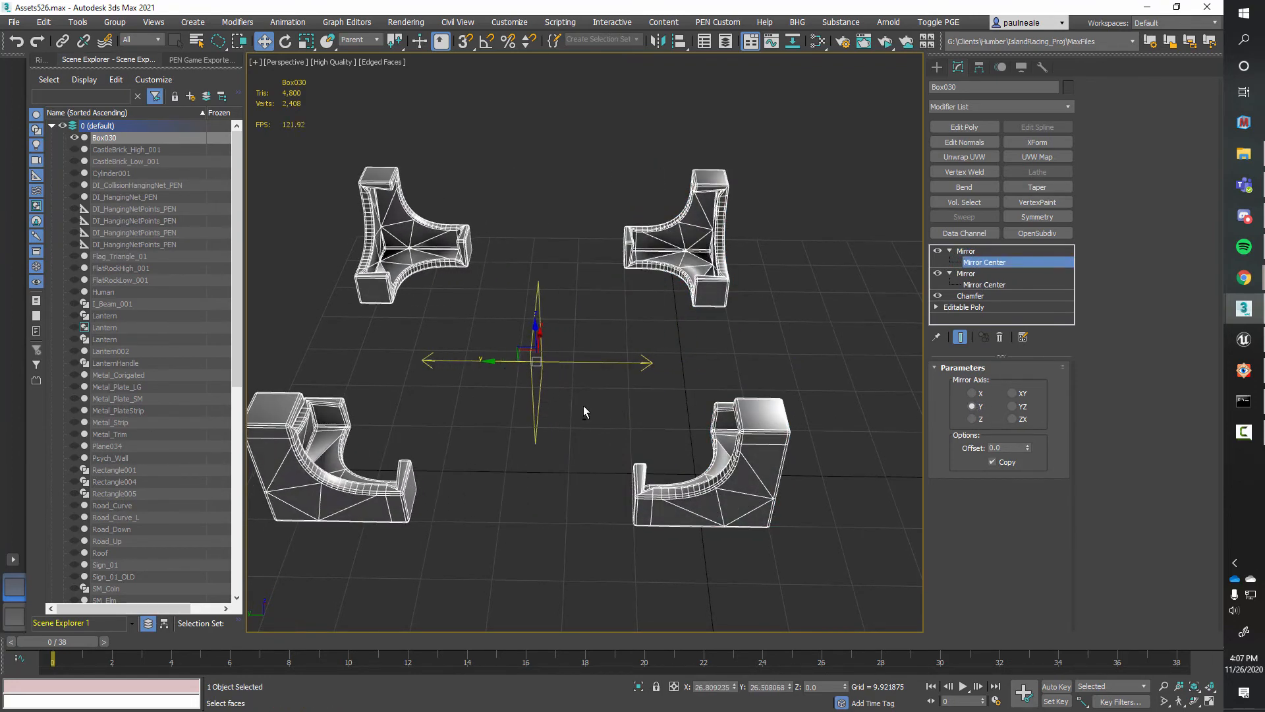
scroll(584, 407, "down", 4)
middle_click_drag(572, 406, 644, 452, "alt")
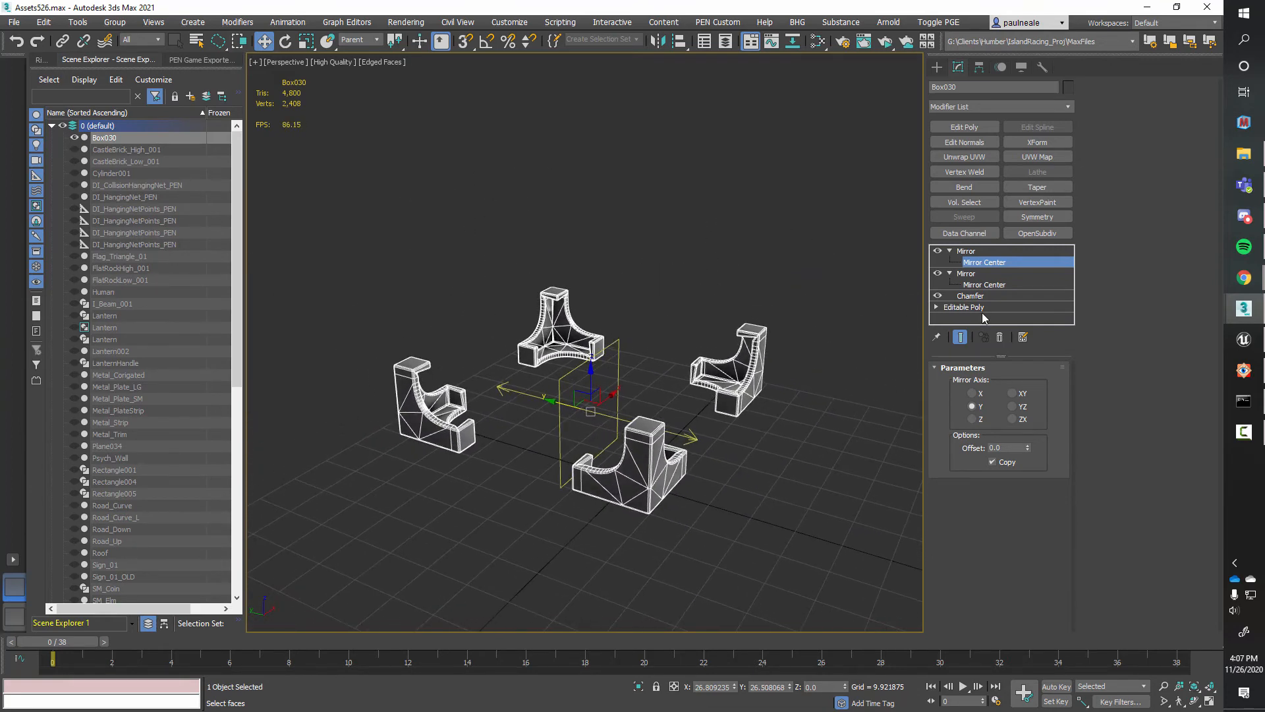
Paste another copy of the Mirror modifier as a Z-axis mirror and raise its mirror center to about Z 37.2
left_click(965, 251)
right_click(969, 251)
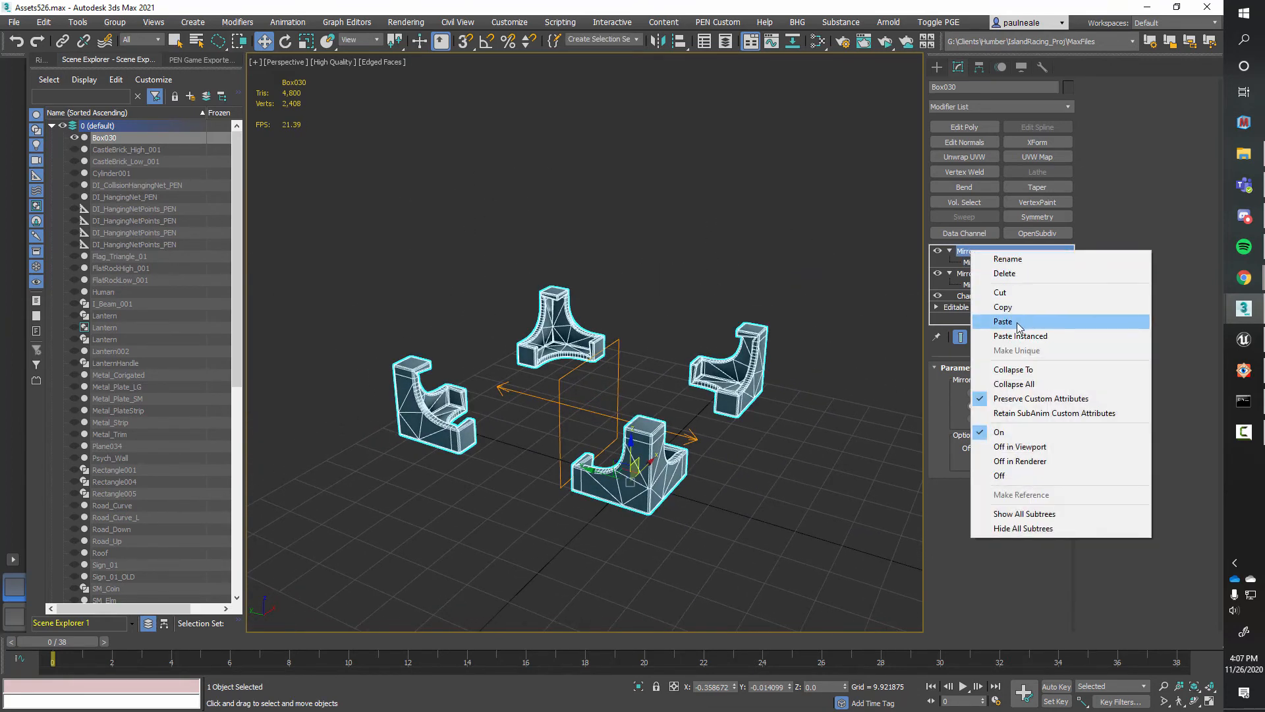
left_click(1020, 321)
left_click(950, 251)
left_click(983, 263)
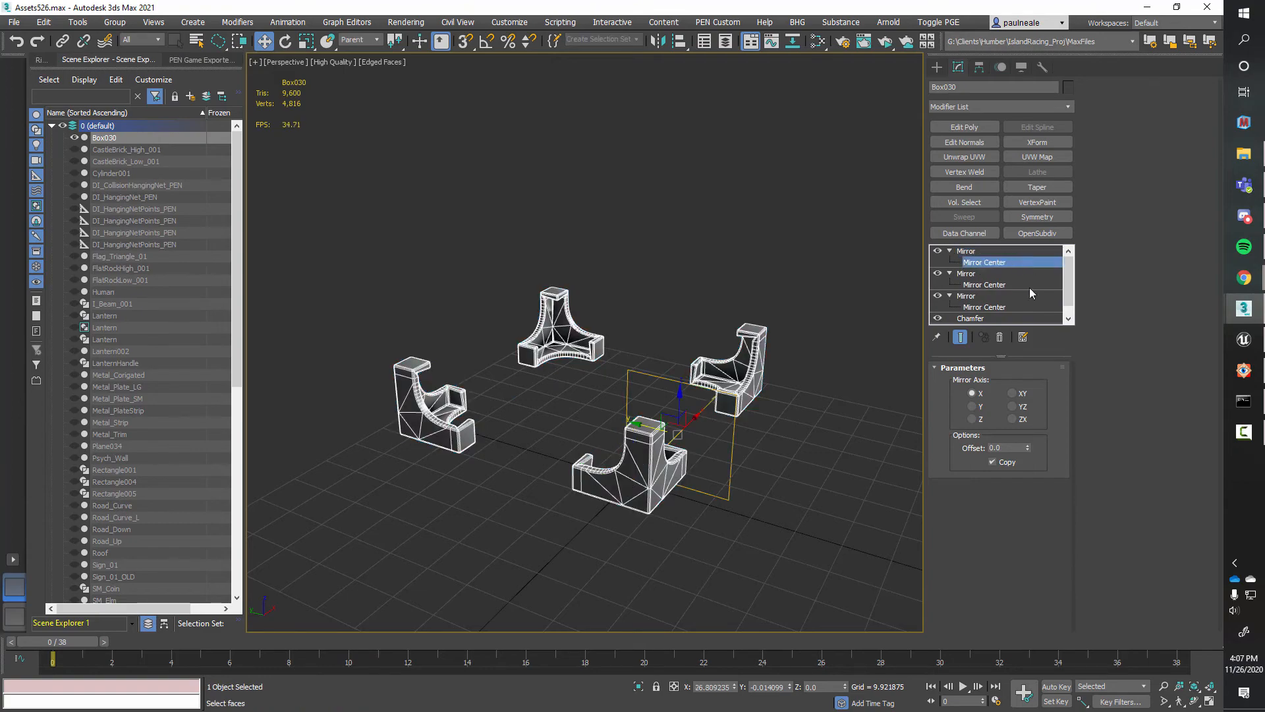
left_click(972, 419)
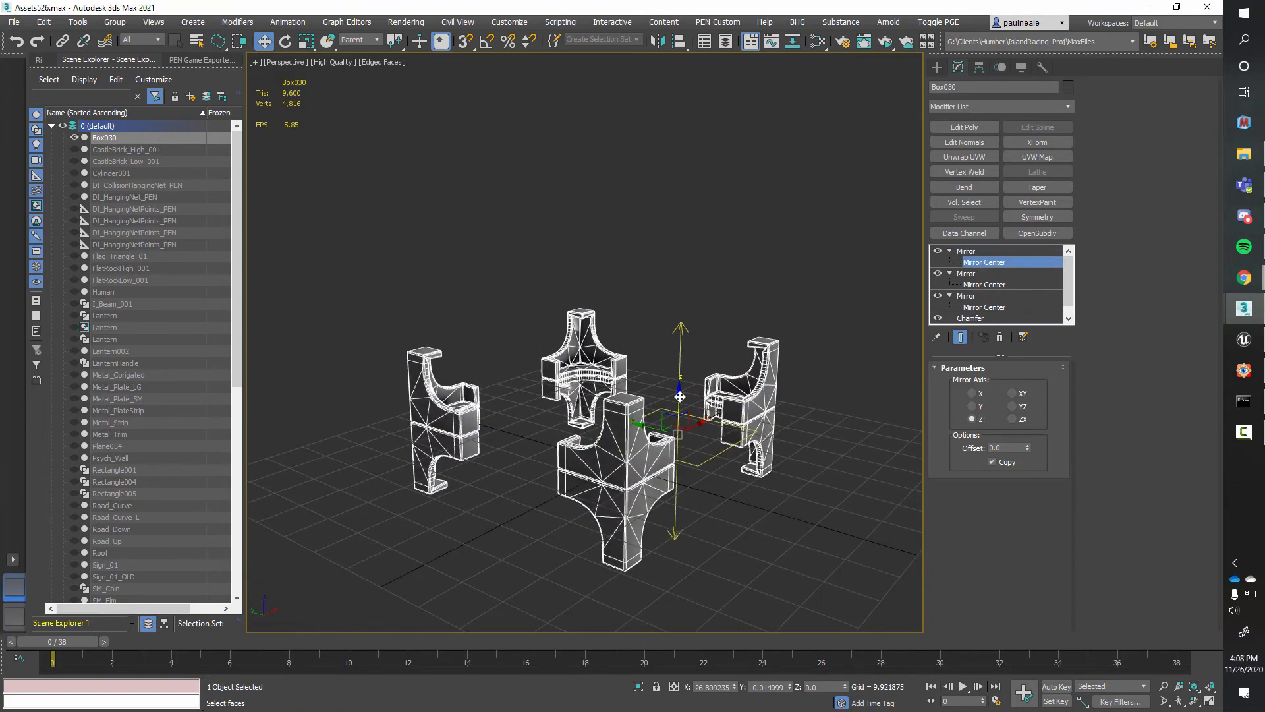
left_click_drag(680, 398, 677, 254)
mouse_move(688, 375)
middle_mouse_down("alt")
mouse_move(730, 372)
mouse_move(611, 458)
mouse_move(630, 497)
mouse_move(686, 402)
mouse_move(697, 425)
mouse_move(682, 365)
middle_mouse_up("alt")
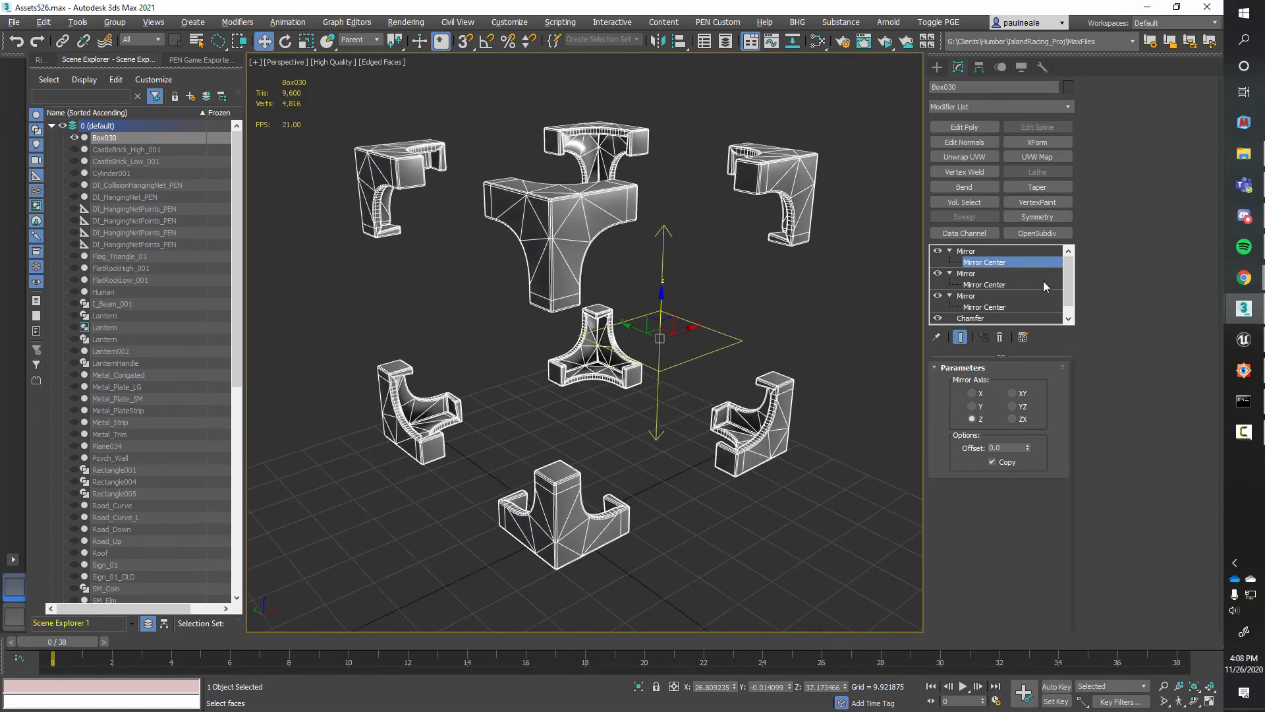
Add an Unwrap UVW modifier between the Editable Poly base and the Chamfer modifier, and open the UV editor
left_click_drag(1068, 284, 1073, 312)
left_click(975, 319)
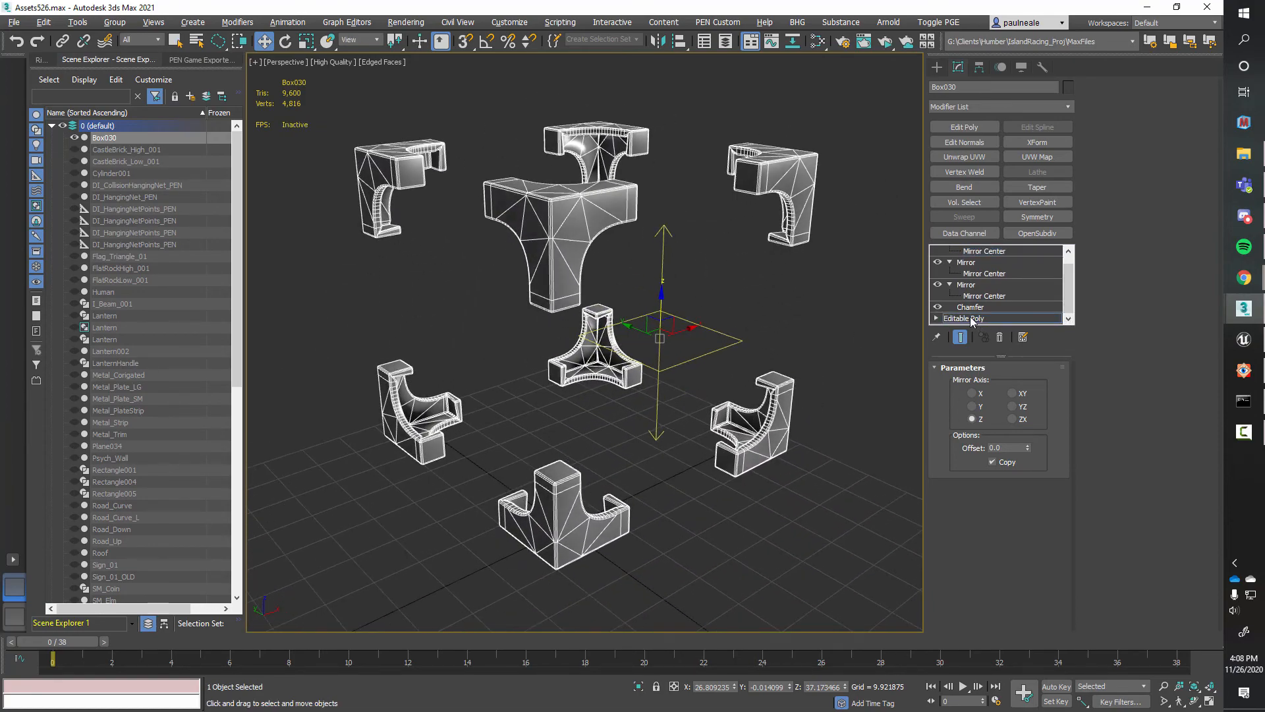
left_click(980, 321)
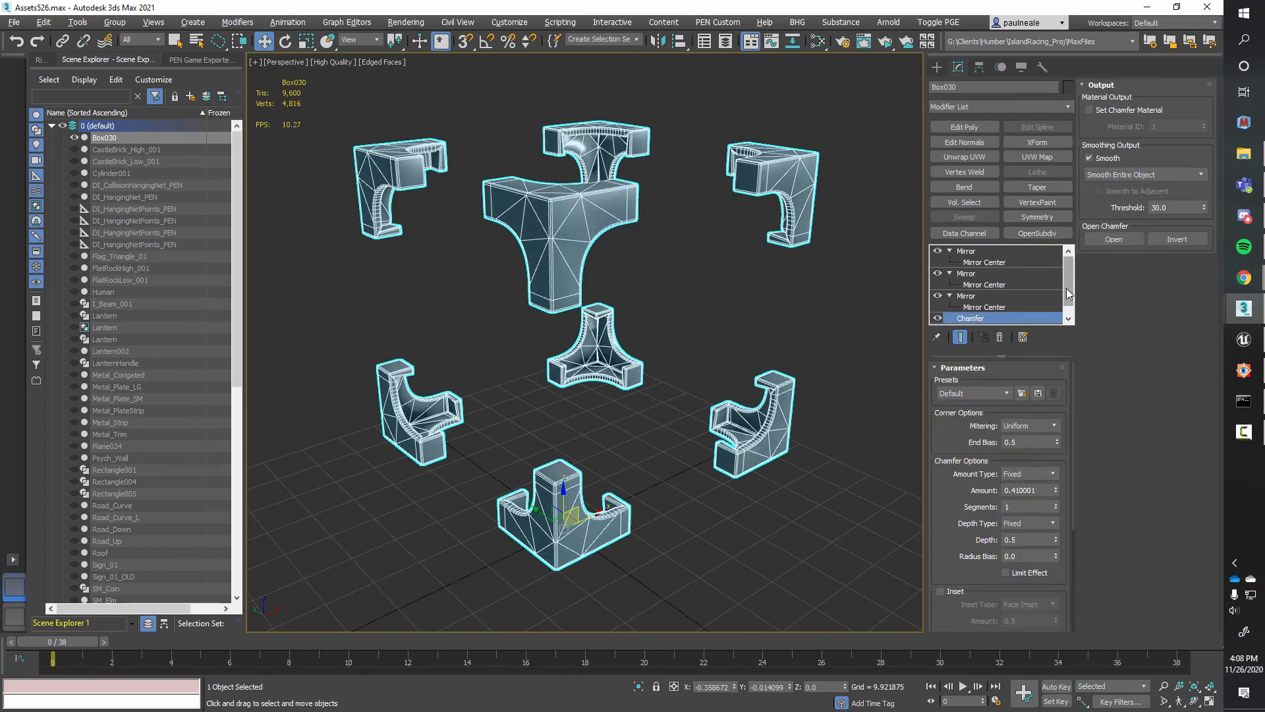
scroll(1041, 307, "down", 1)
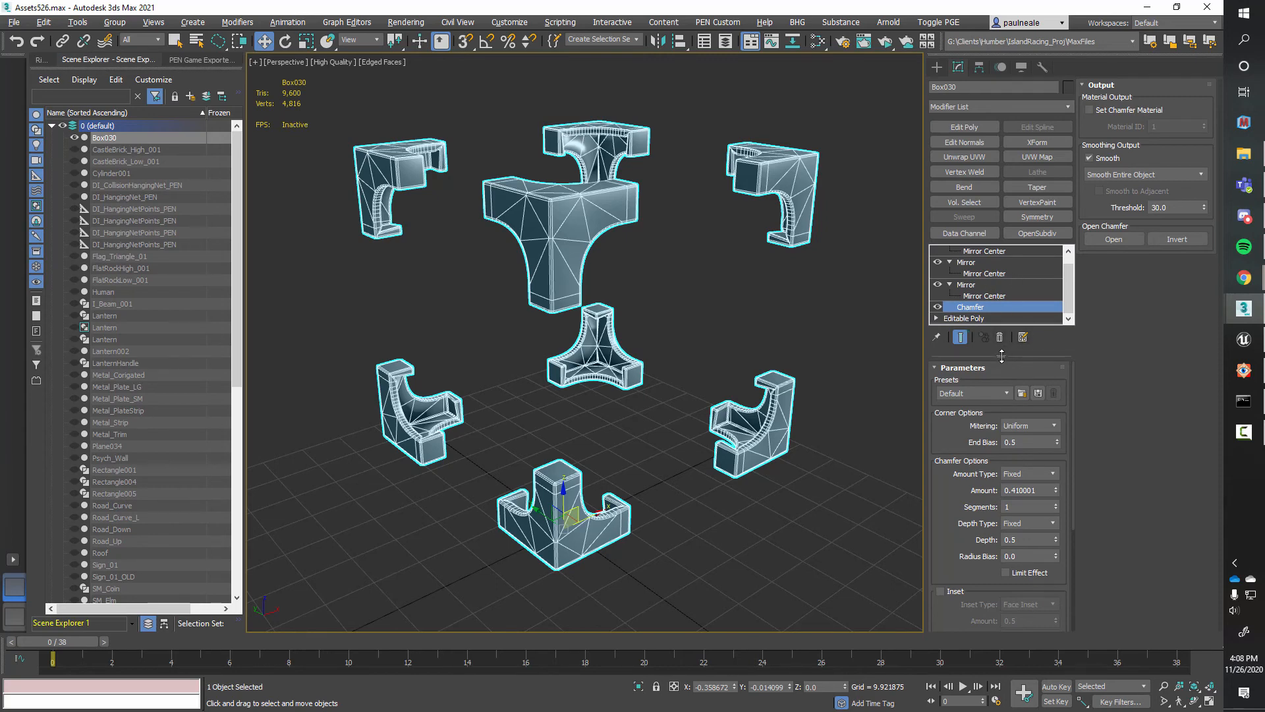
left_click_drag(1001, 356, 1001, 399)
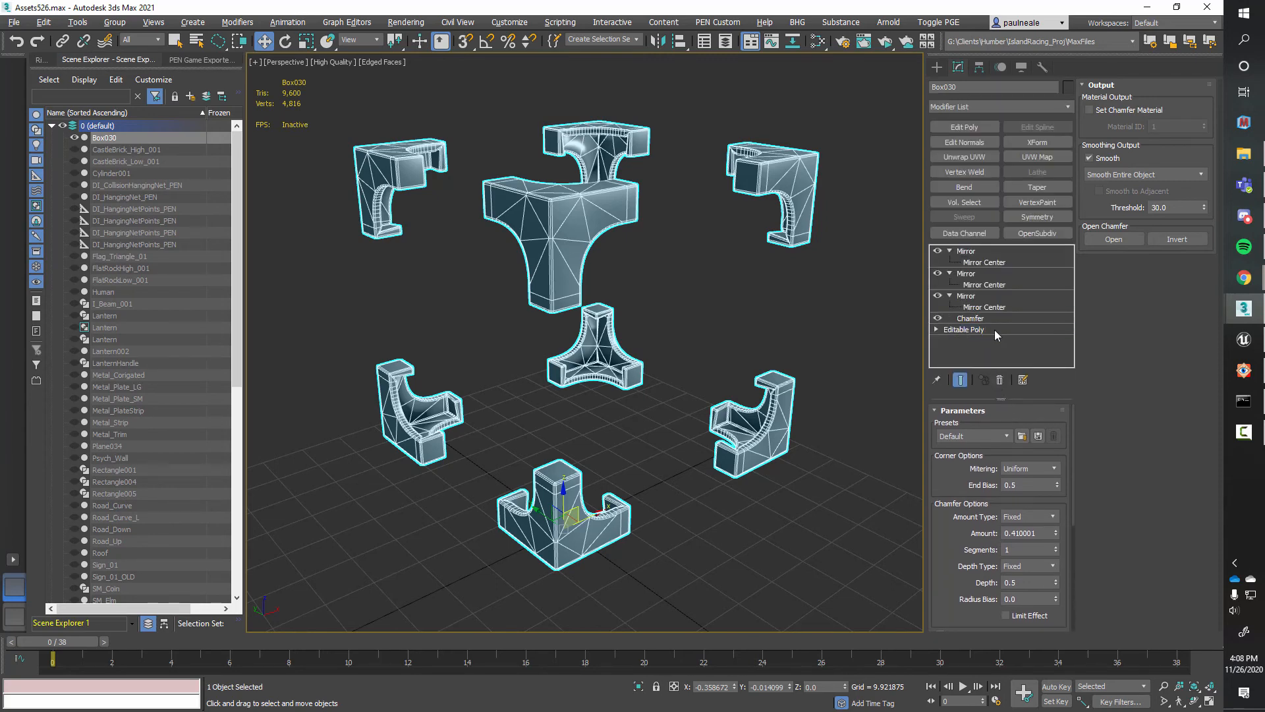
left_click(994, 329)
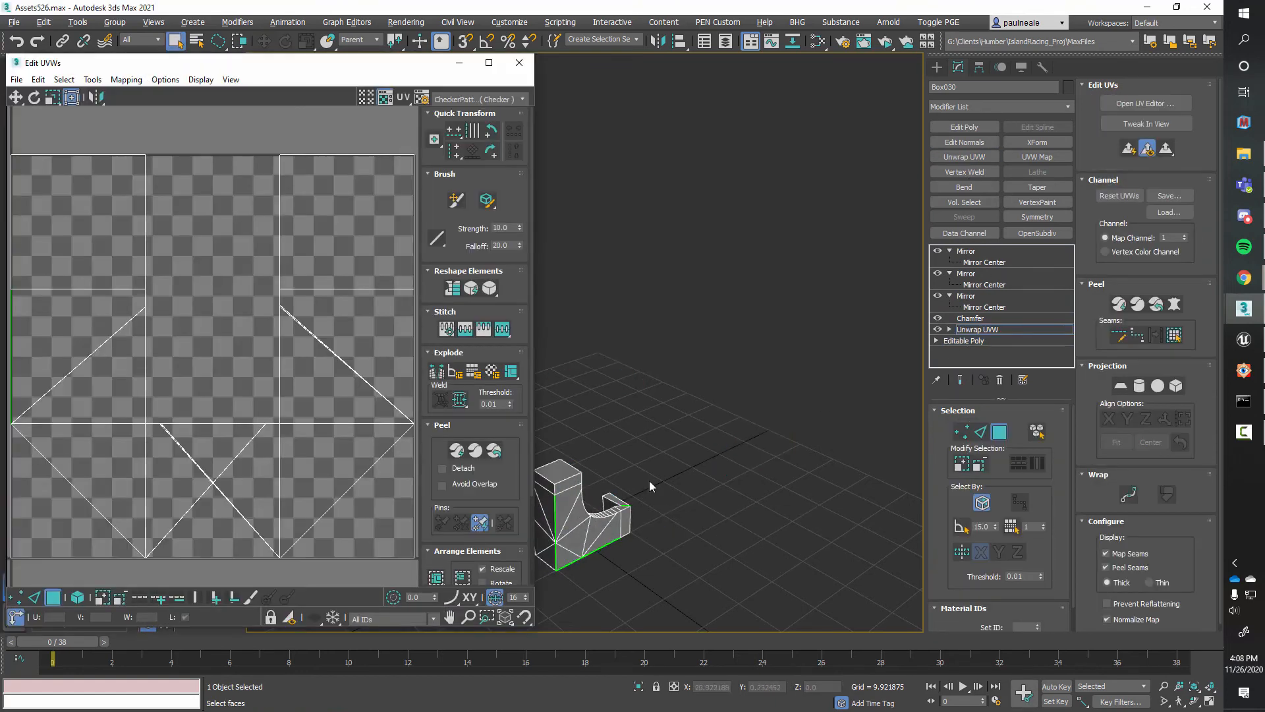
Select all of the bracket's UV faces and unwrap them with Flatten Mapping
middle_click_drag(649, 487, 737, 445)
scroll(241, 374, "down", 4)
left_click_drag(107, 235, 386, 437)
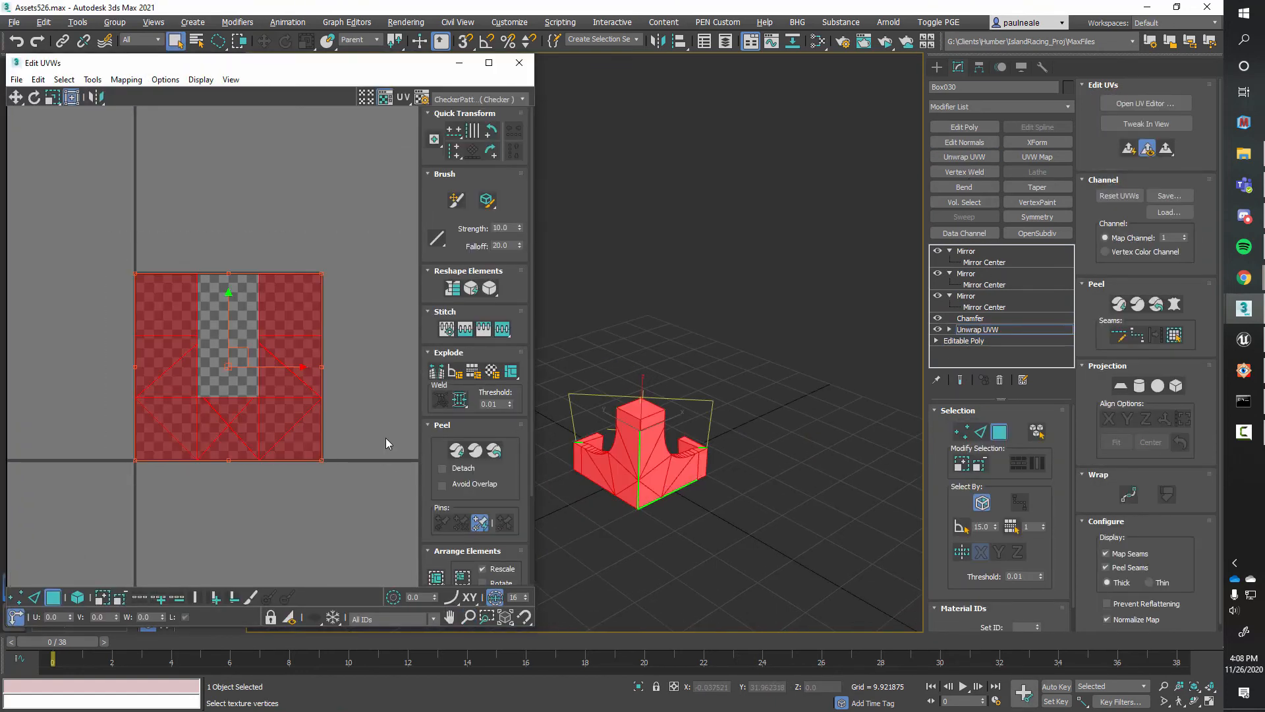
left_click(126, 79)
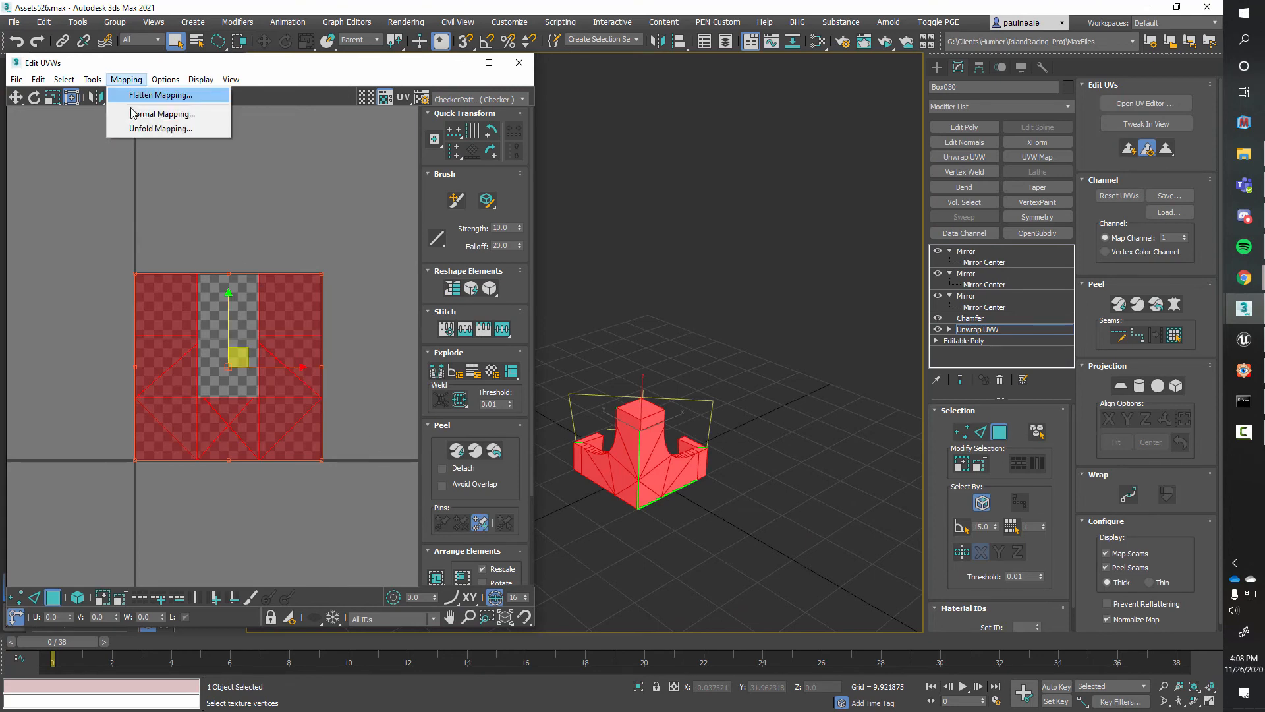
left_click(161, 94)
key("Return")
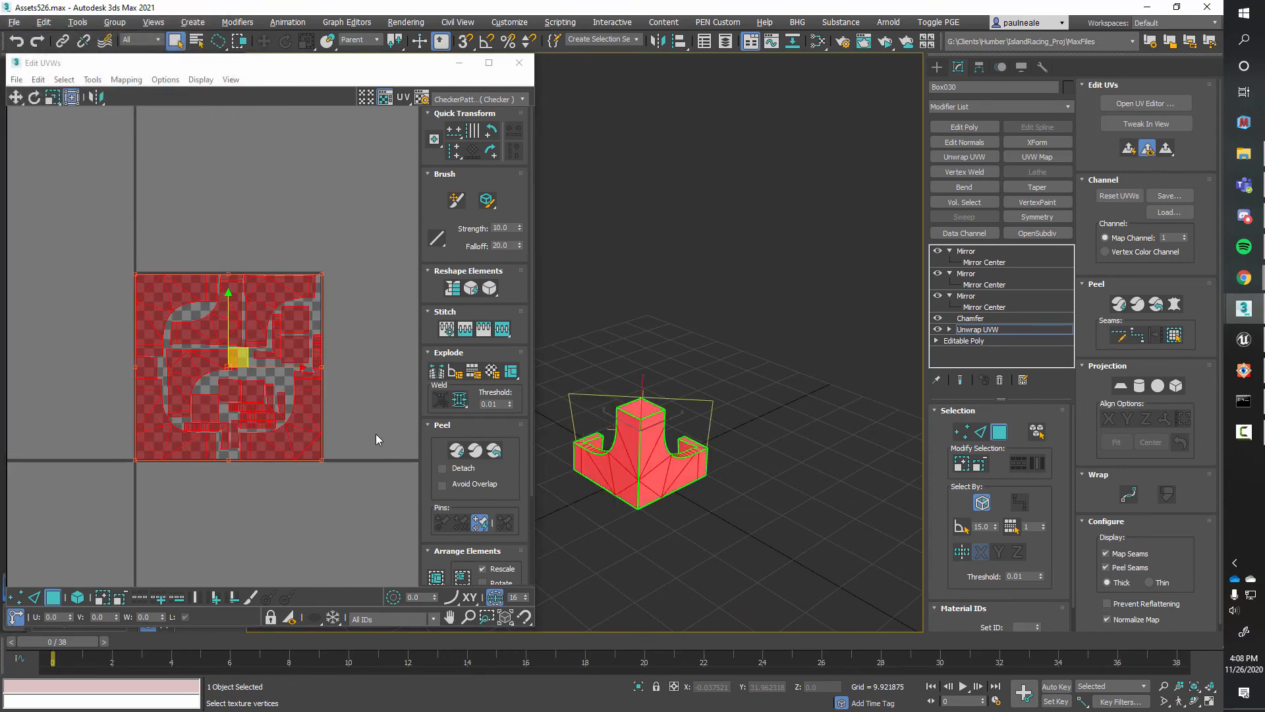
scroll(307, 422, "up", 4)
scroll(240, 514, "down", 2)
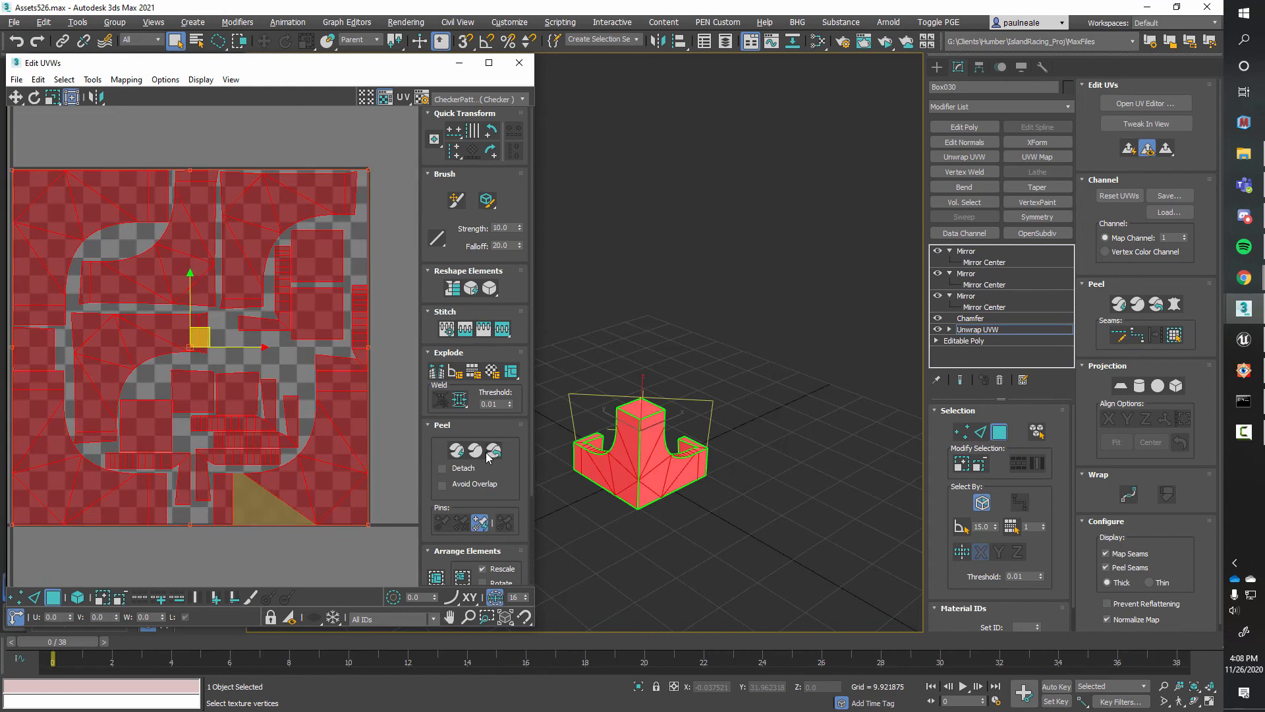
middle_click_drag(268, 511, 300, 498)
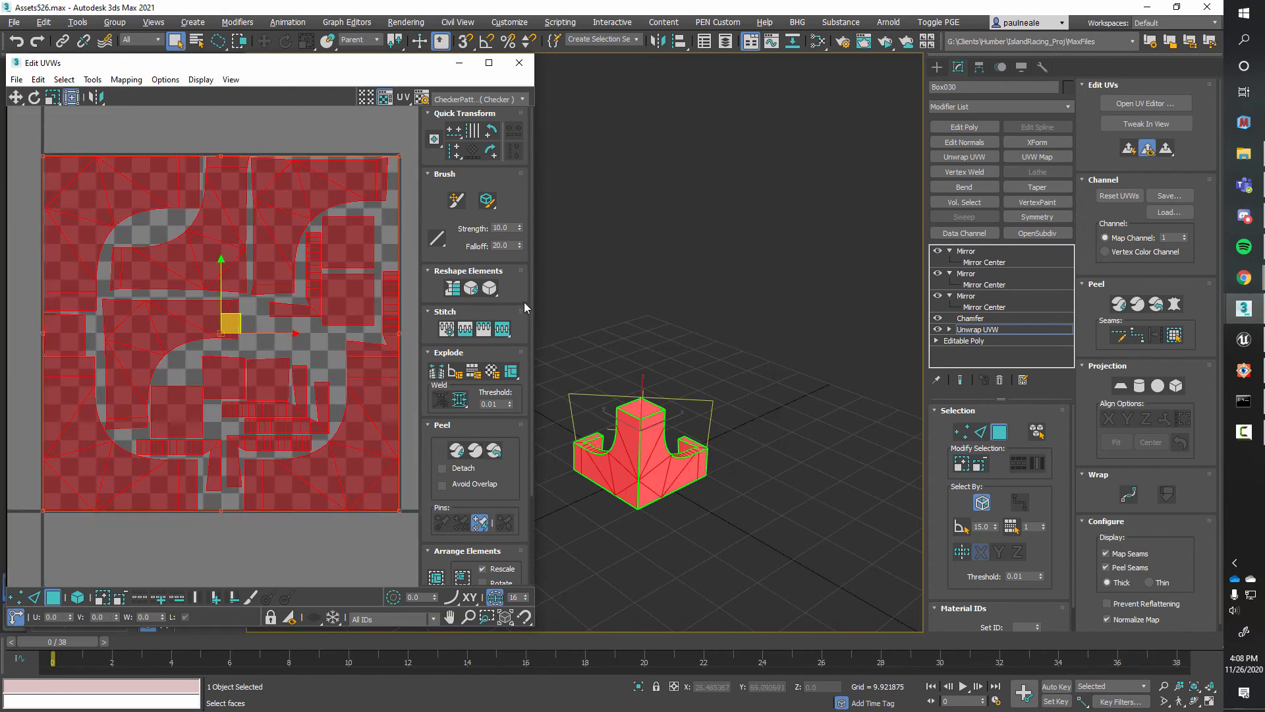
Leave UV face selection with the modifier stack's end result shown on all brackets, and close the UV editor
left_click(1000, 435)
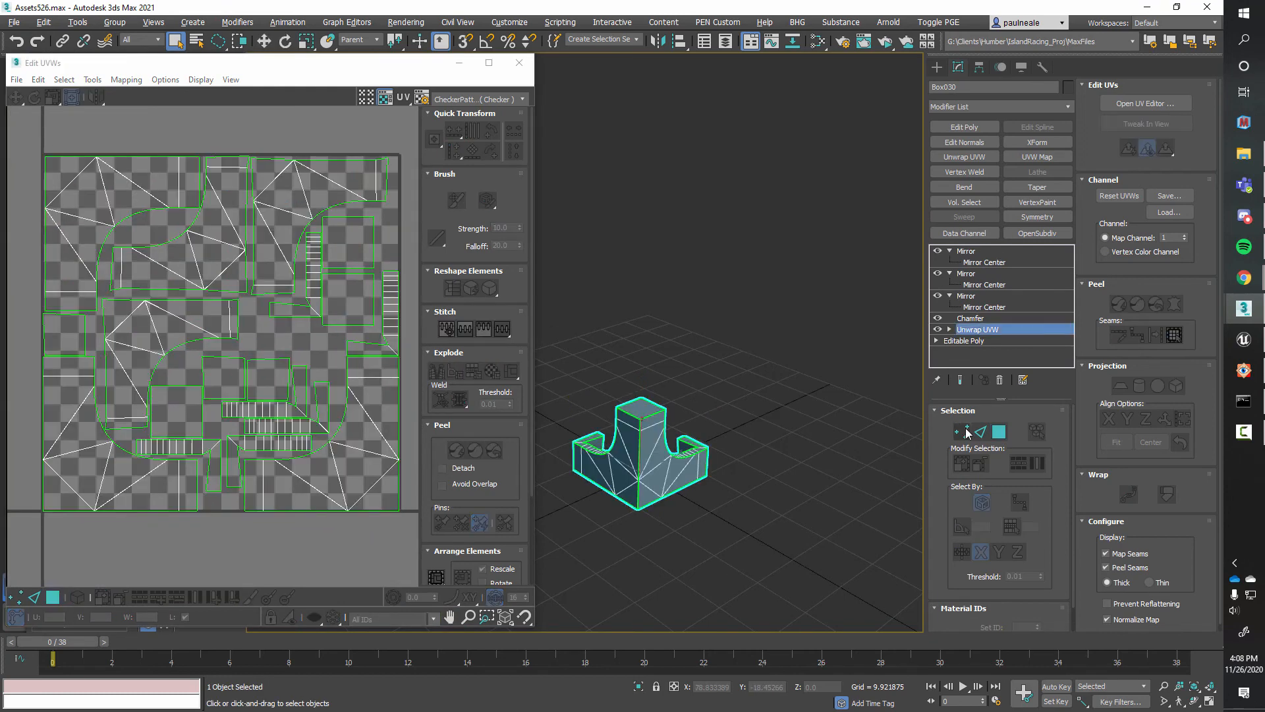
left_click(960, 380)
scroll(796, 275, "up", 4)
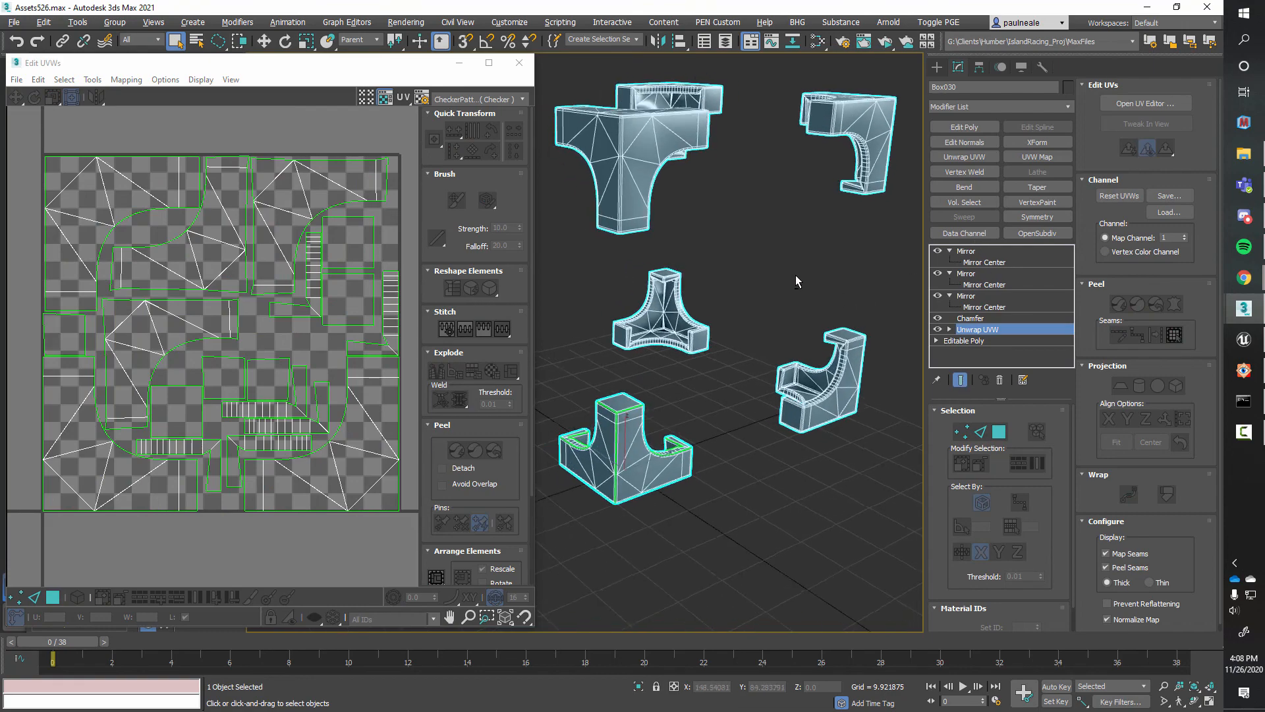
middle_click_drag(773, 338, 715, 389, "alt")
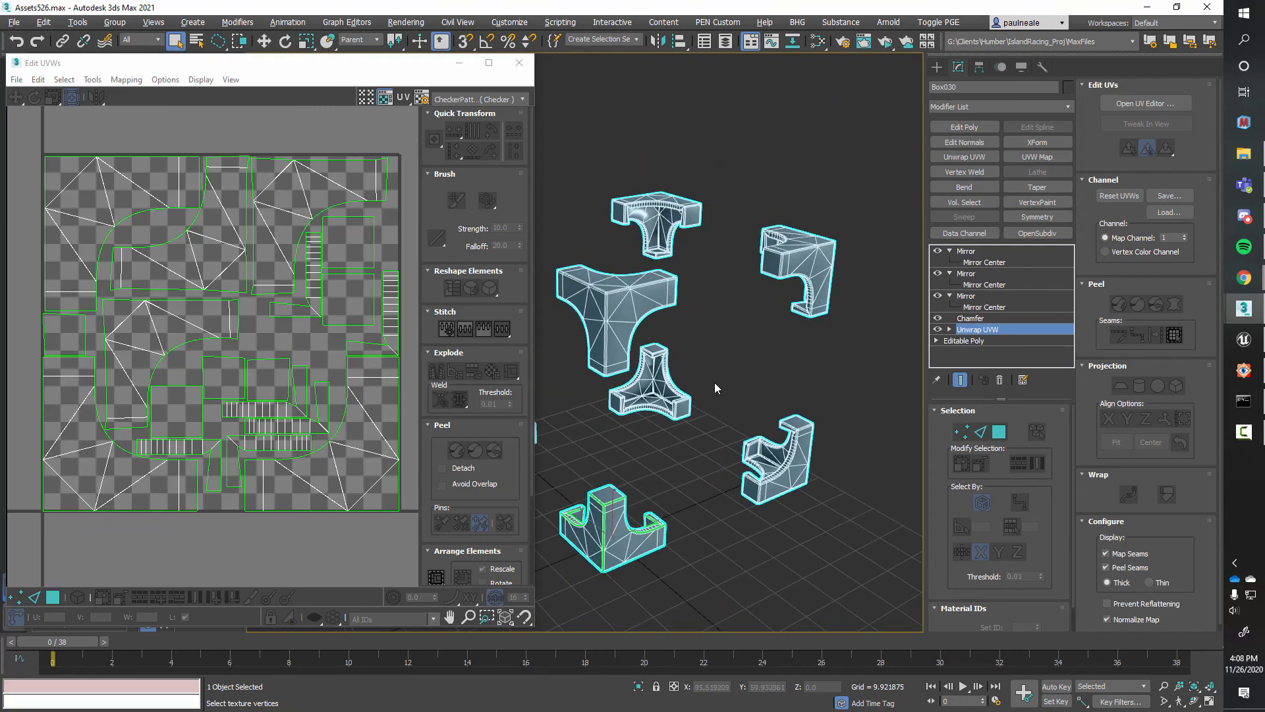
left_click(519, 62)
middle_click_drag(691, 344, 728, 331, "alt")
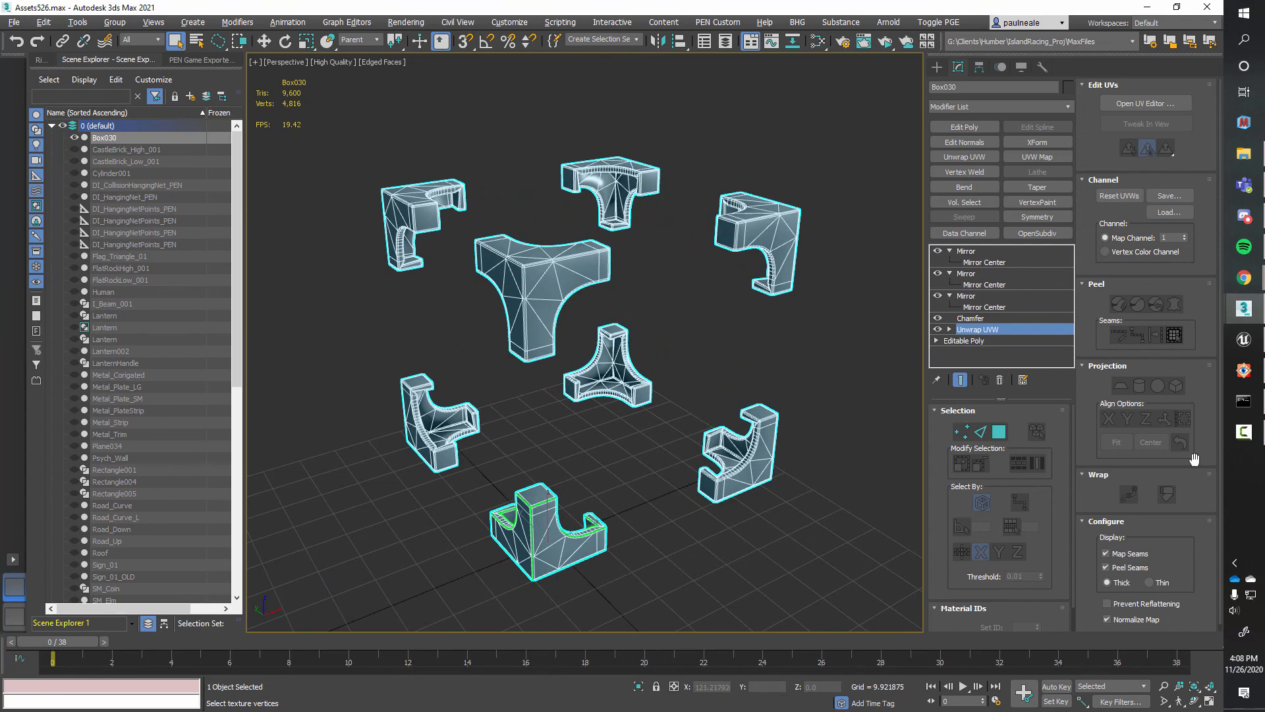